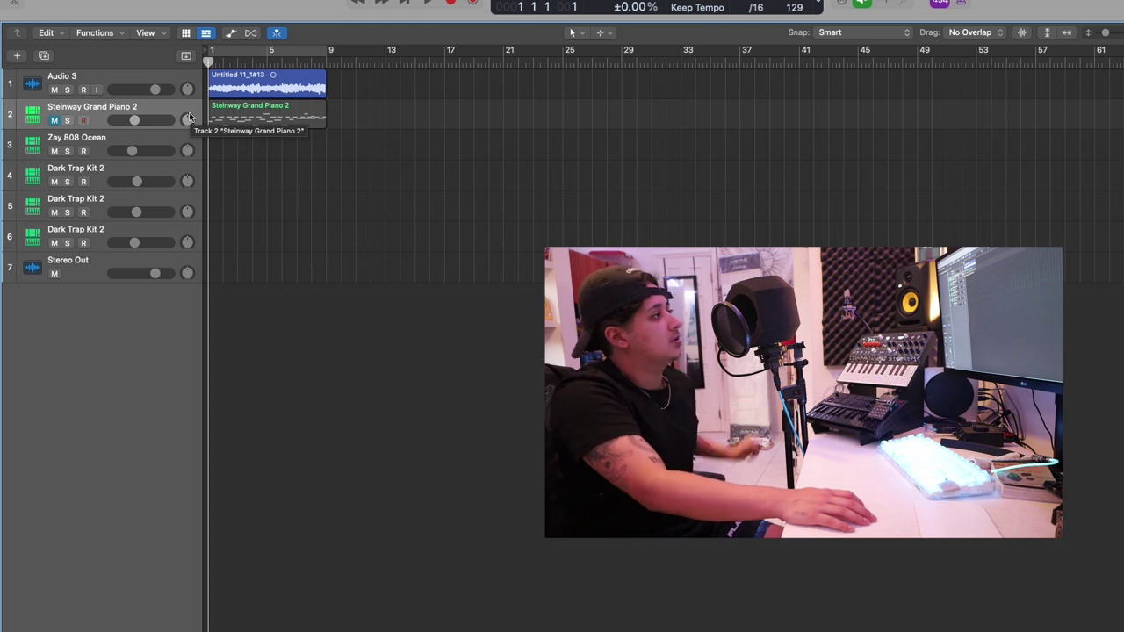
Step: Extend the melody region on the Audio 3 track to end at bar 9 and play it soloed
left_click(141, 78)
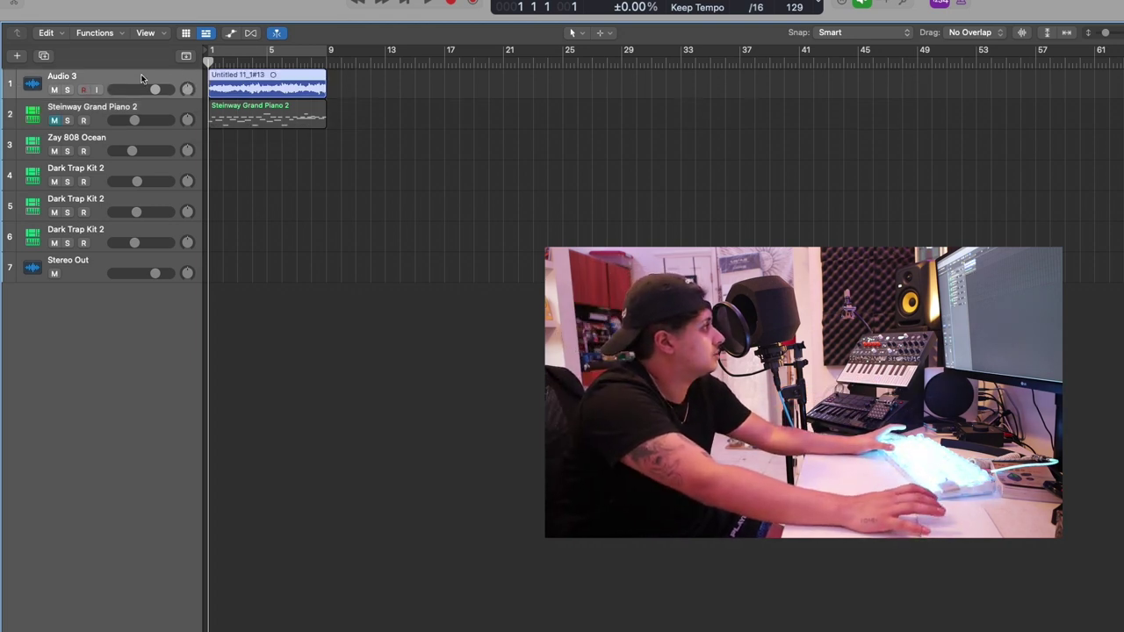
key("space")
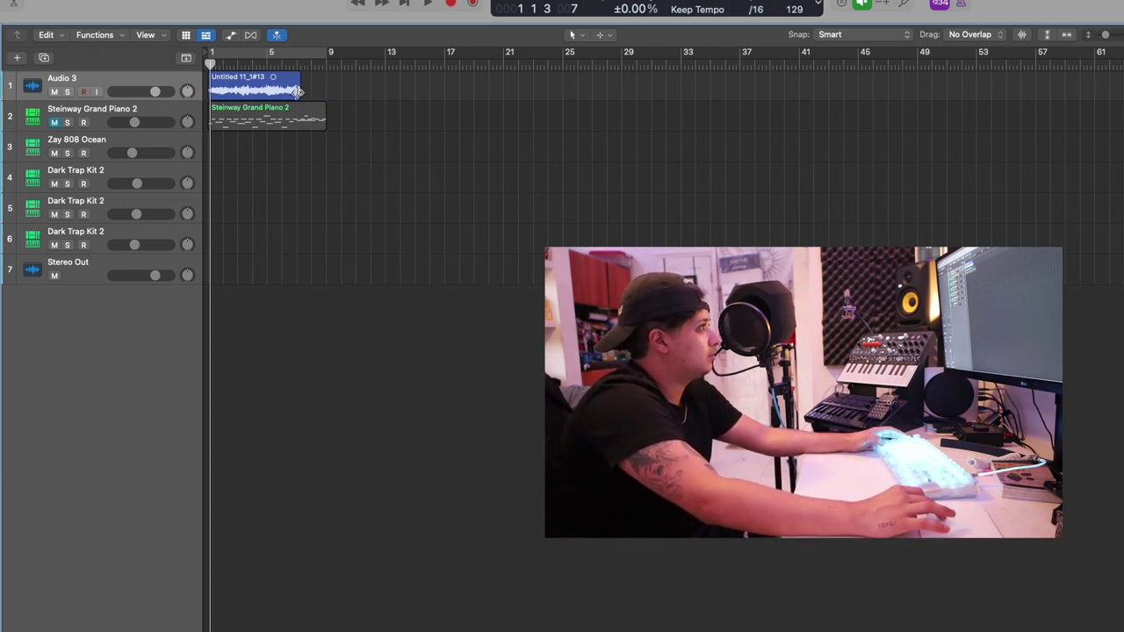
left_click_drag(297, 91, 322, 95)
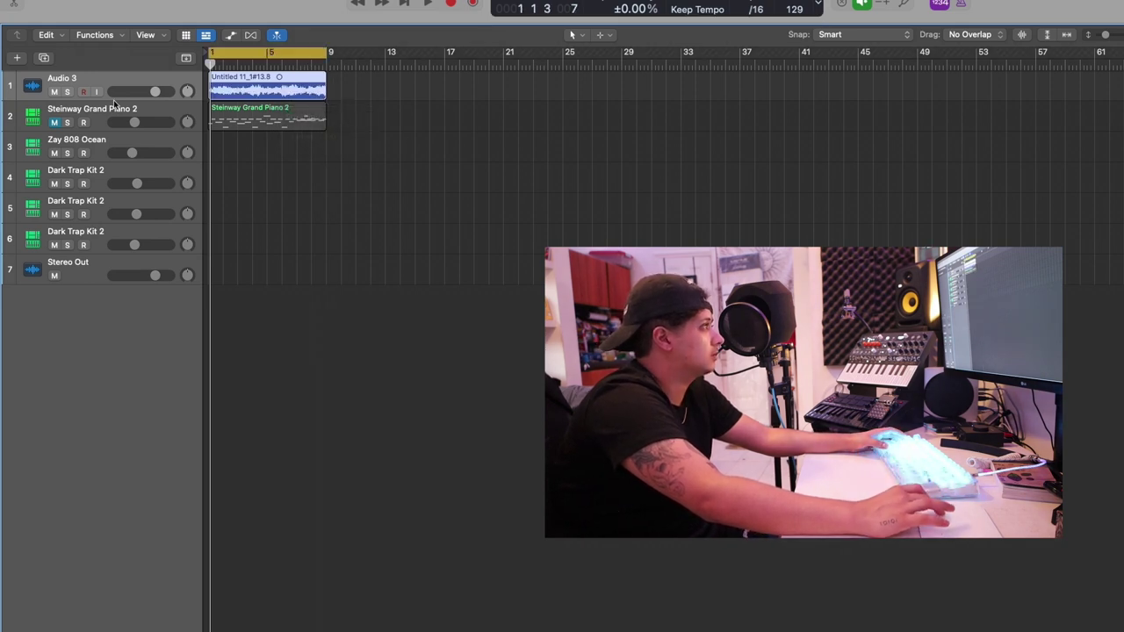
key("space")
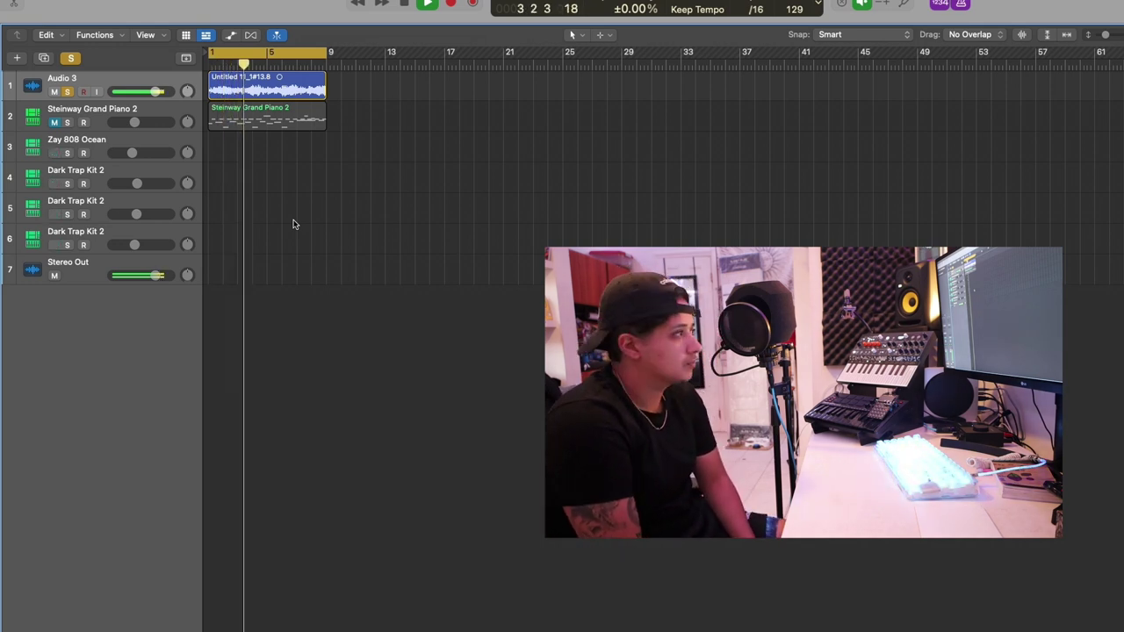
key("space")
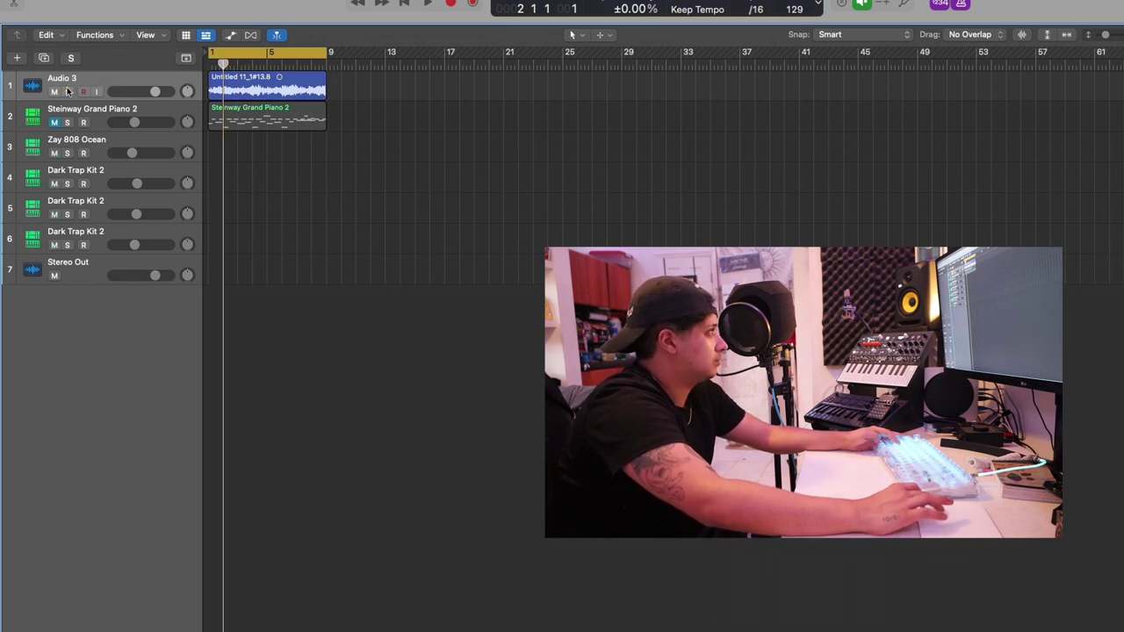
Step: Copy the Audio 3 melody region onto a new audio track directly below and mute the original track
key("alt+super+a")
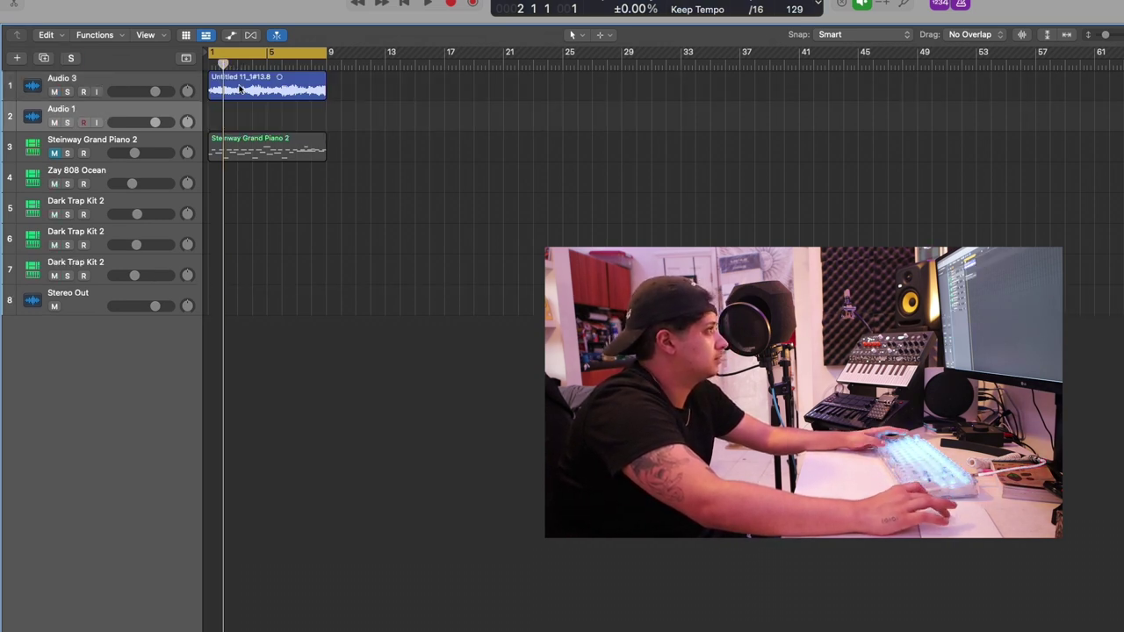
left_click_drag(240, 87, 240, 119)
left_click(54, 92)
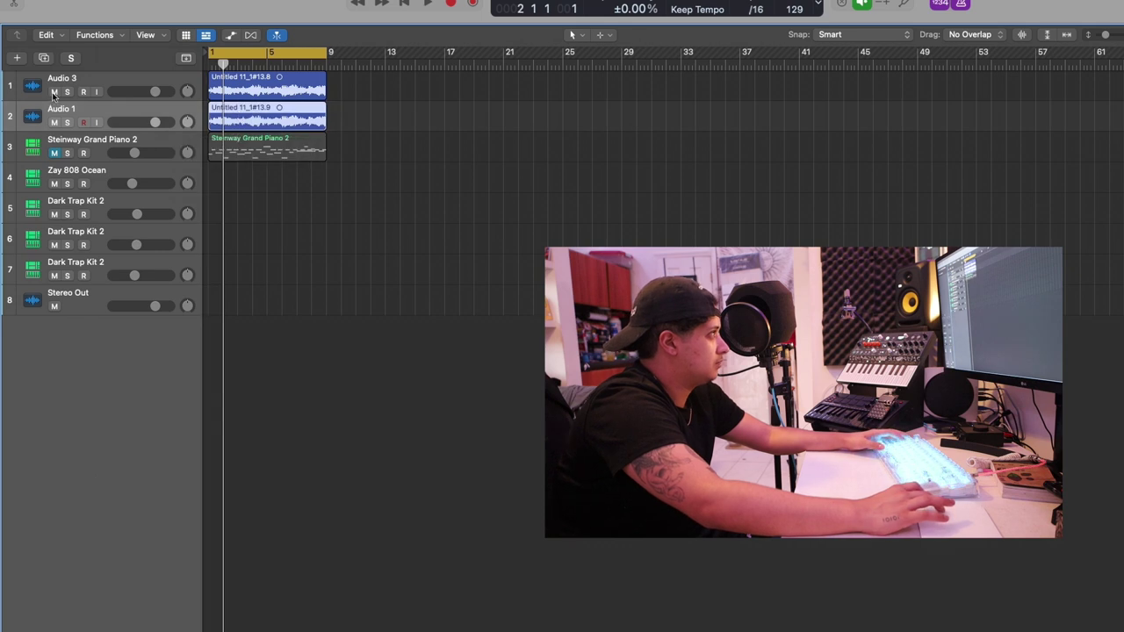
left_click(97, 81)
Step: Select the copied melody region on the Audio 1 track and play its first bar from the start
left_click(227, 114)
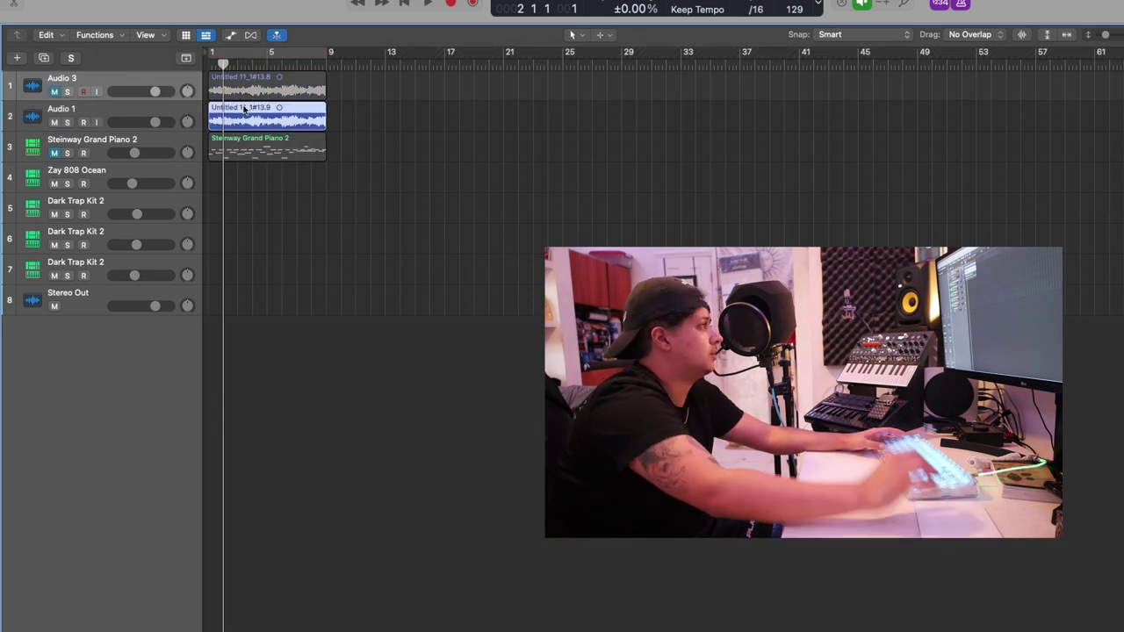
key("super+Right")
scroll(239, 101, "left", 2)
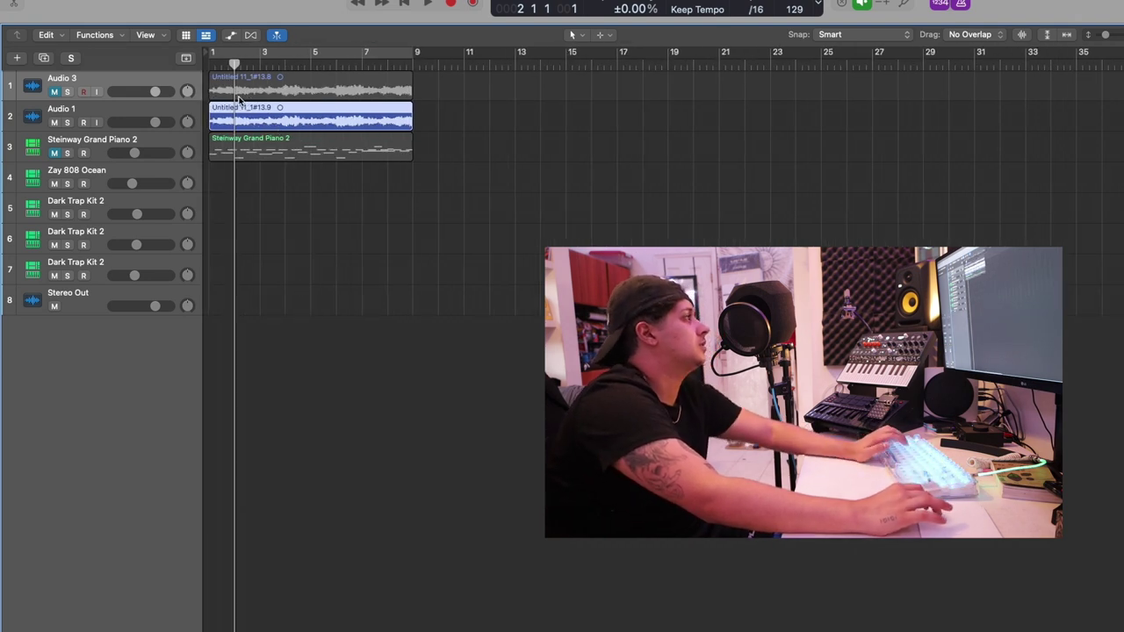
left_click(210, 64)
key("space")
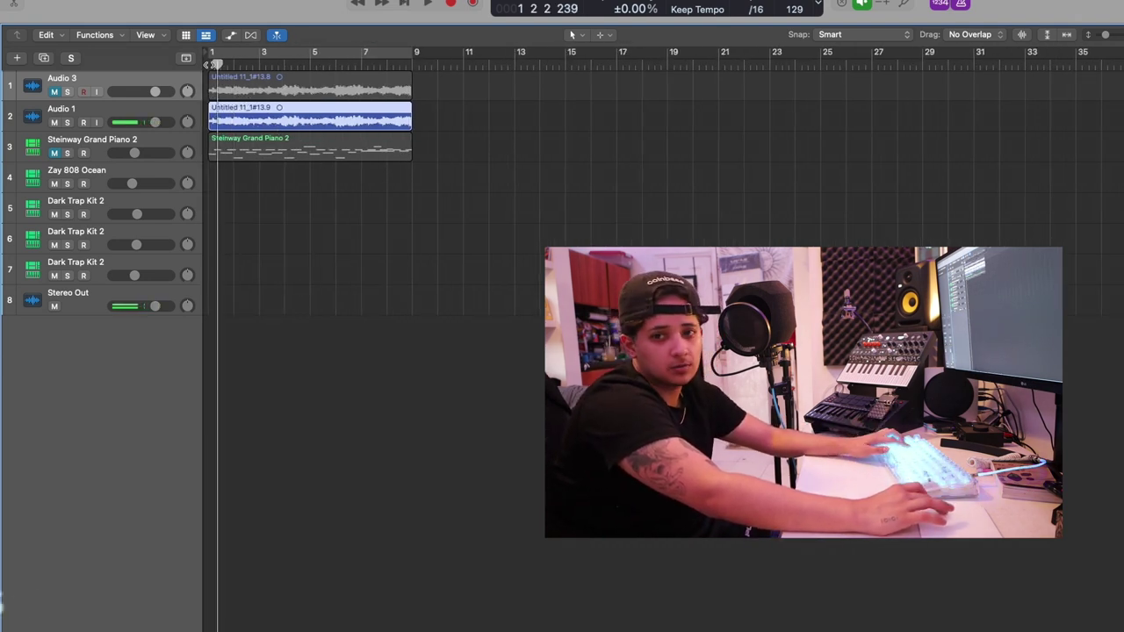
key("Return")
key("space")
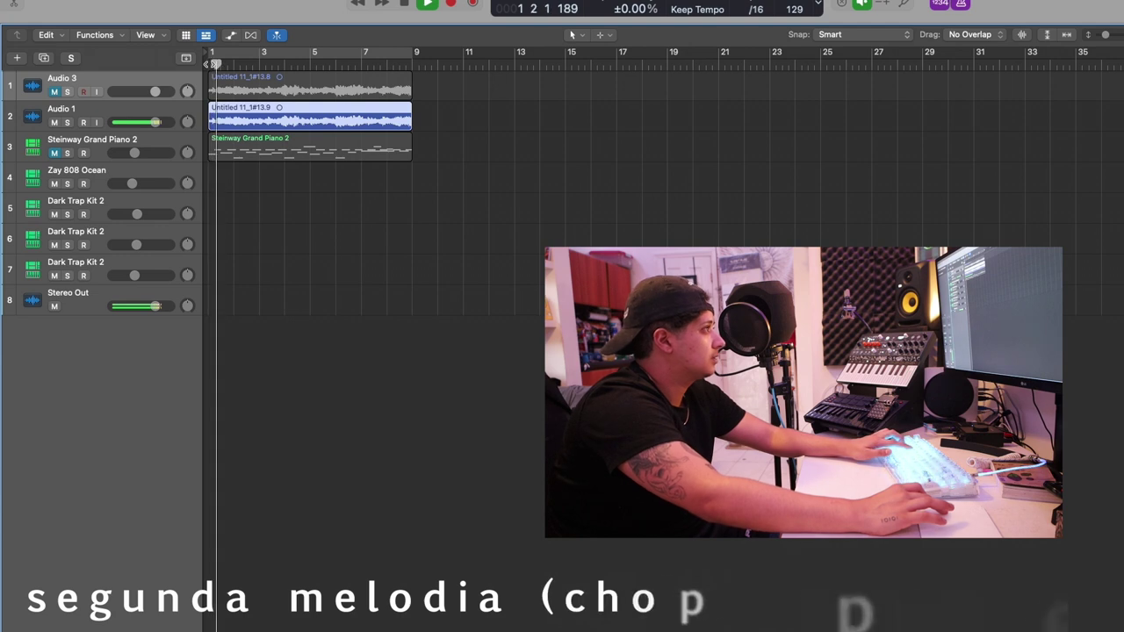
key("space")
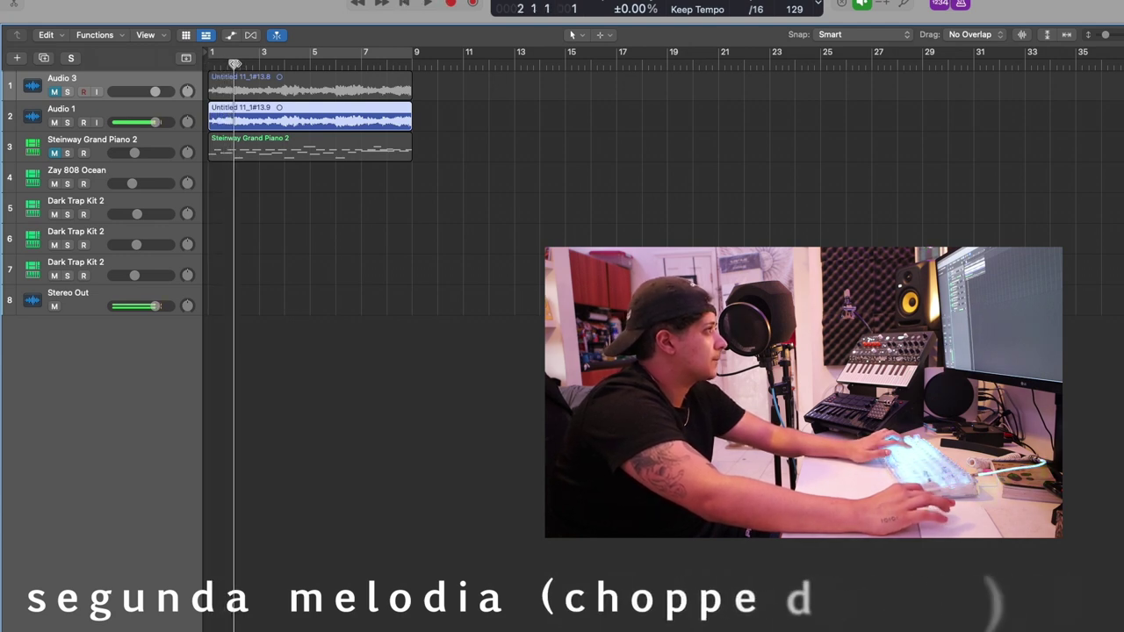
Step: Split the Audio 1 region at every bar line from bar 2 to bar 8 into one-bar slices
key("super+t")
left_click(258, 64)
key("super+t")
left_click(286, 63)
key("super+t")
left_click(312, 63)
key("super+t")
left_click(342, 67)
key("super+t")
left_click(361, 65)
key("super+t")
left_click(386, 66)
Step: Play the sliced Audio 1 track from bar 1
left_click(209, 61)
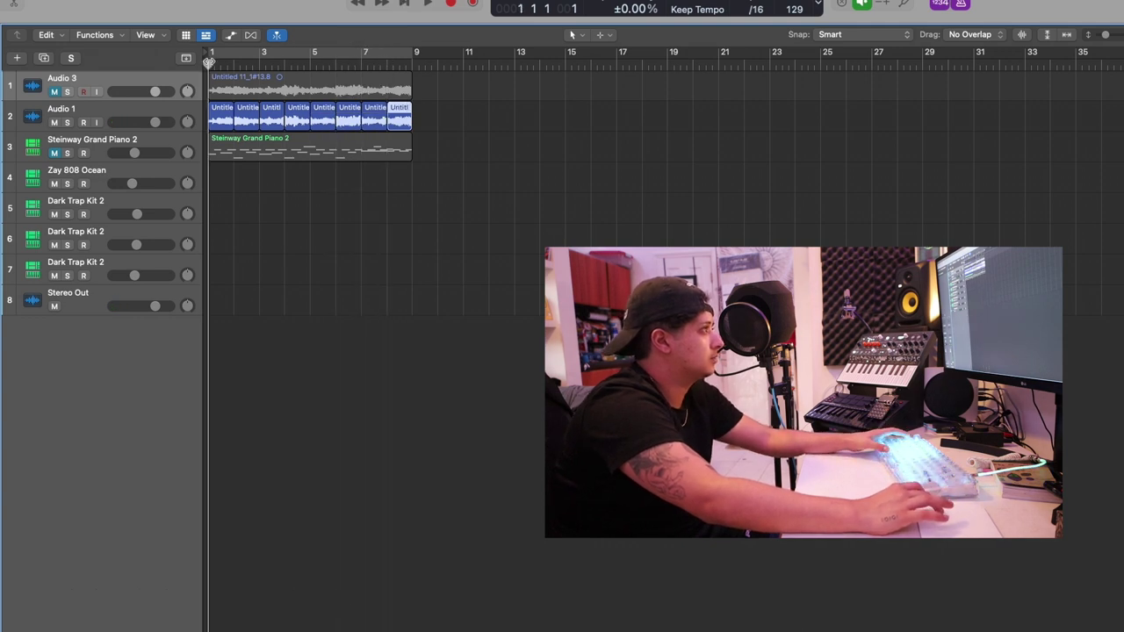
key("space")
key("super+Right")
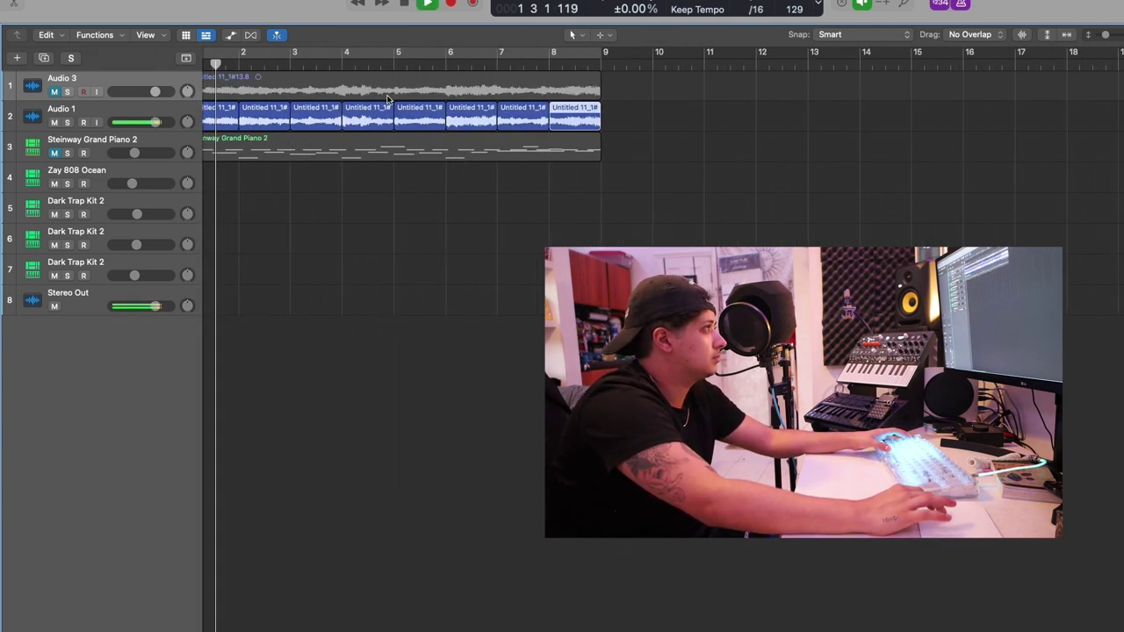
key("super+Right")
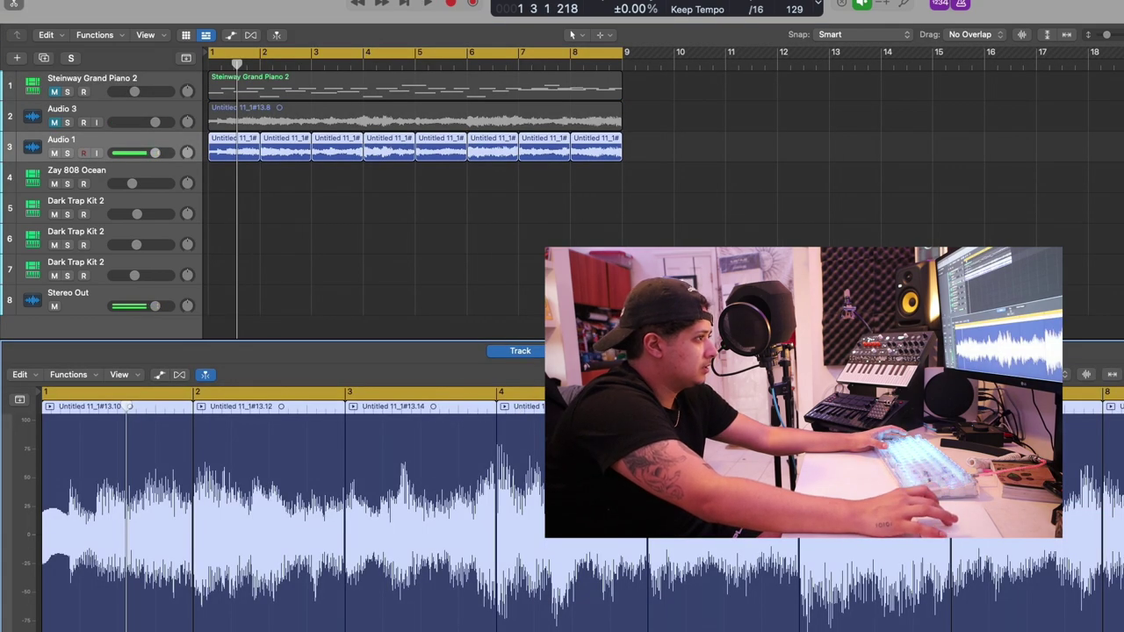
Step: Reverse the audio of the first four Audio 1 slices, bars 1 to 4, one after another
left_click(128, 374)
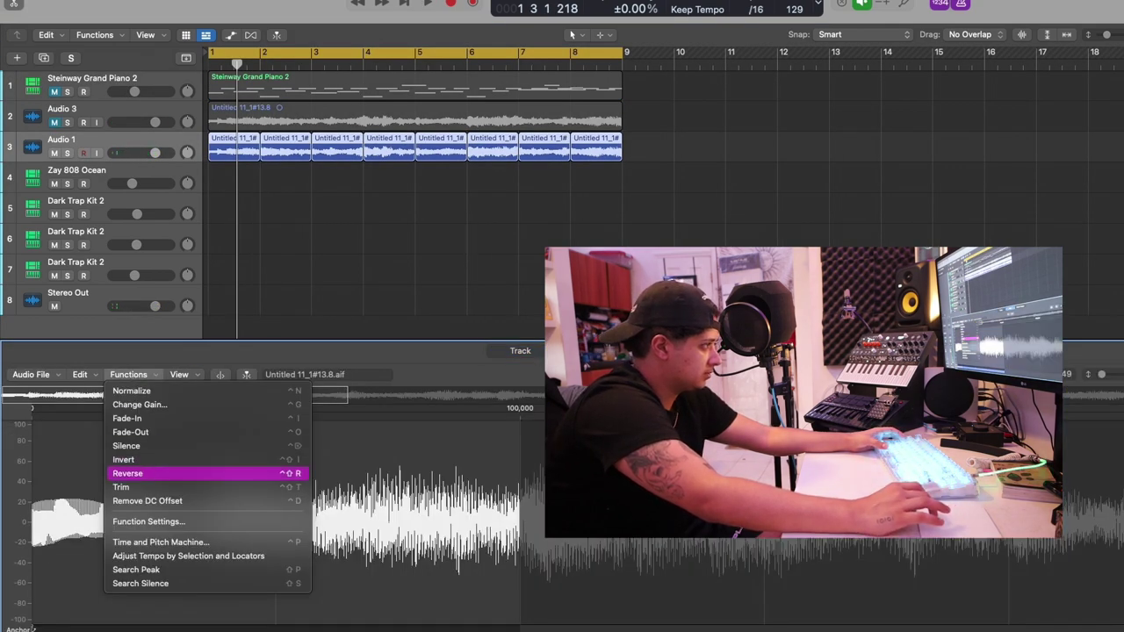
left_click(149, 476)
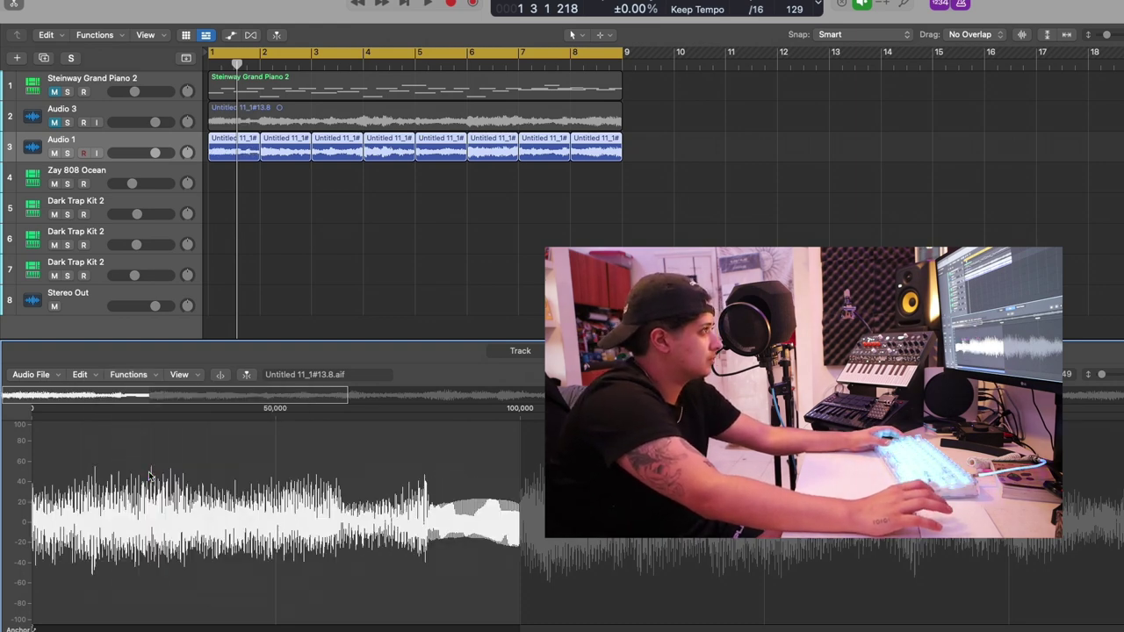
left_click(280, 154)
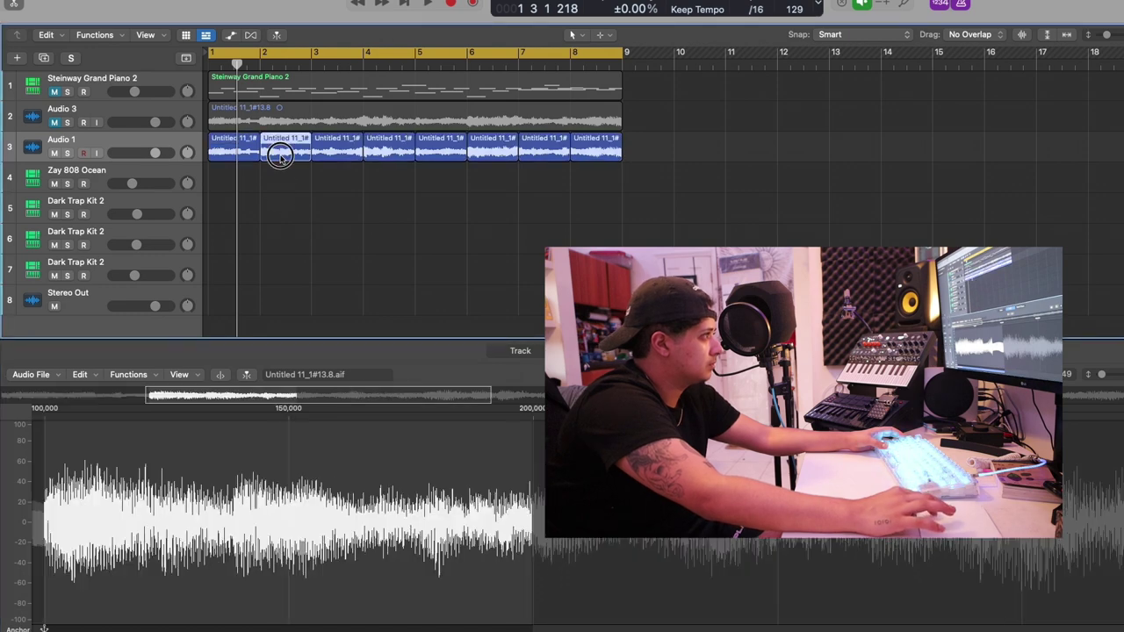
left_click(151, 378)
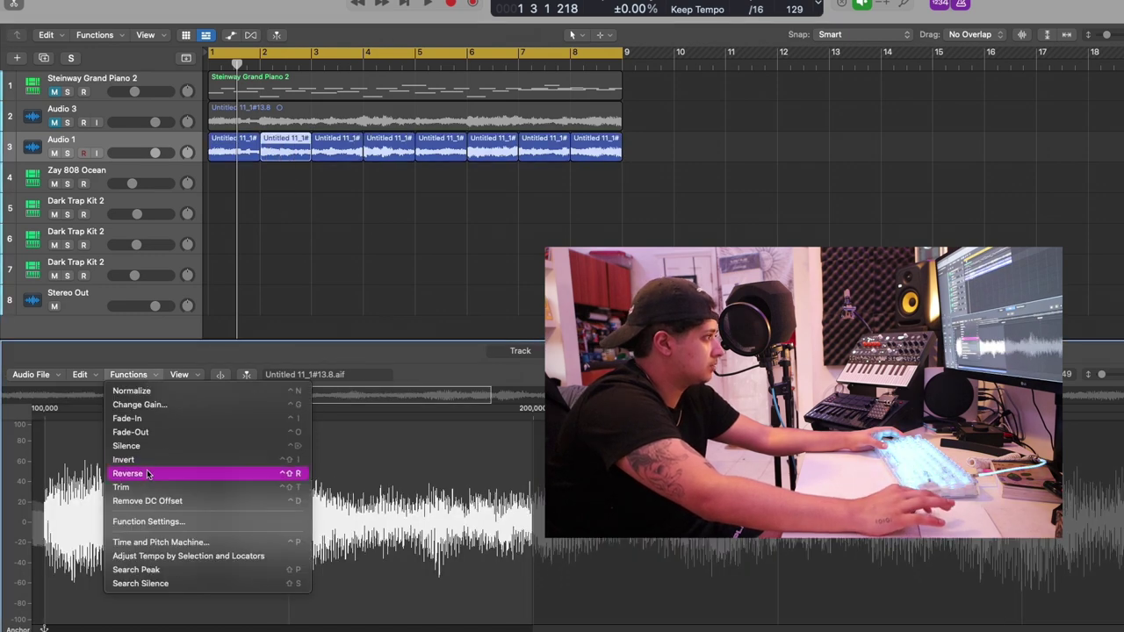
left_click(149, 473)
left_click(330, 157)
left_click(128, 374)
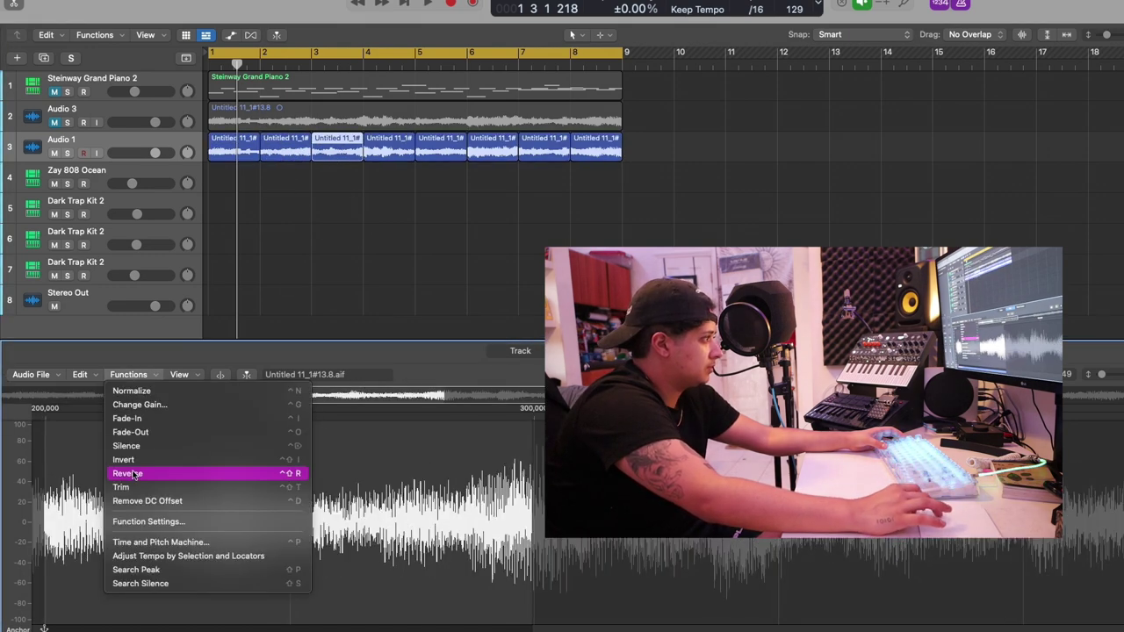
left_click(149, 472)
left_click(388, 151)
left_click(128, 374)
left_click(132, 474)
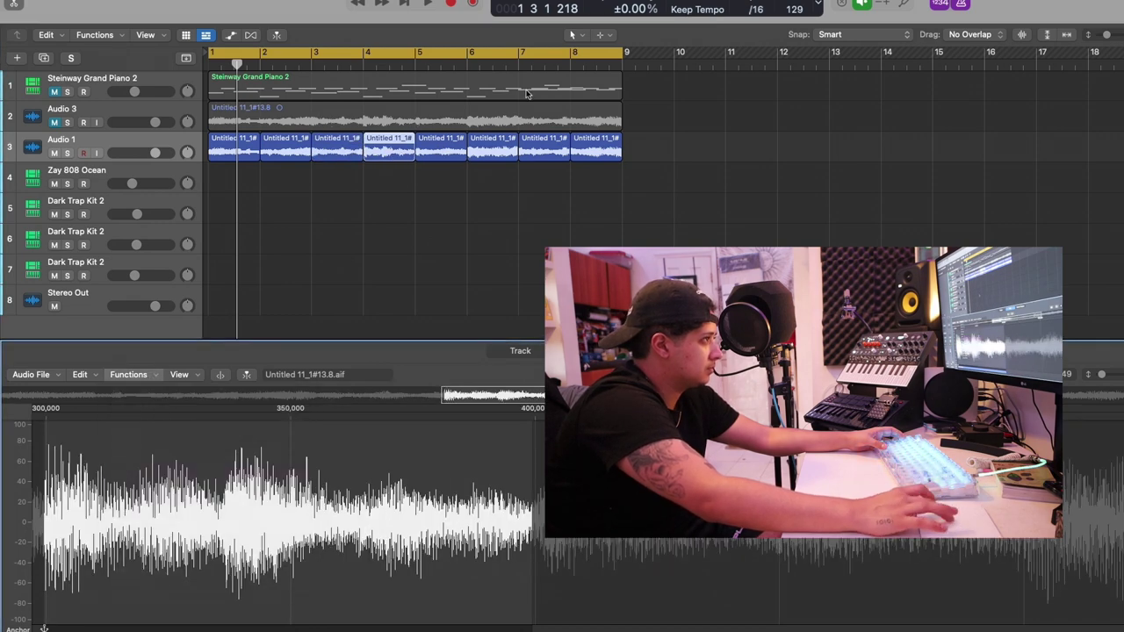
Step: Reverse the audio of the remaining four Audio 1 slices, bars 5 to 8, one after another
left_click(441, 149)
left_click(128, 374)
left_click(128, 473)
left_click(492, 149)
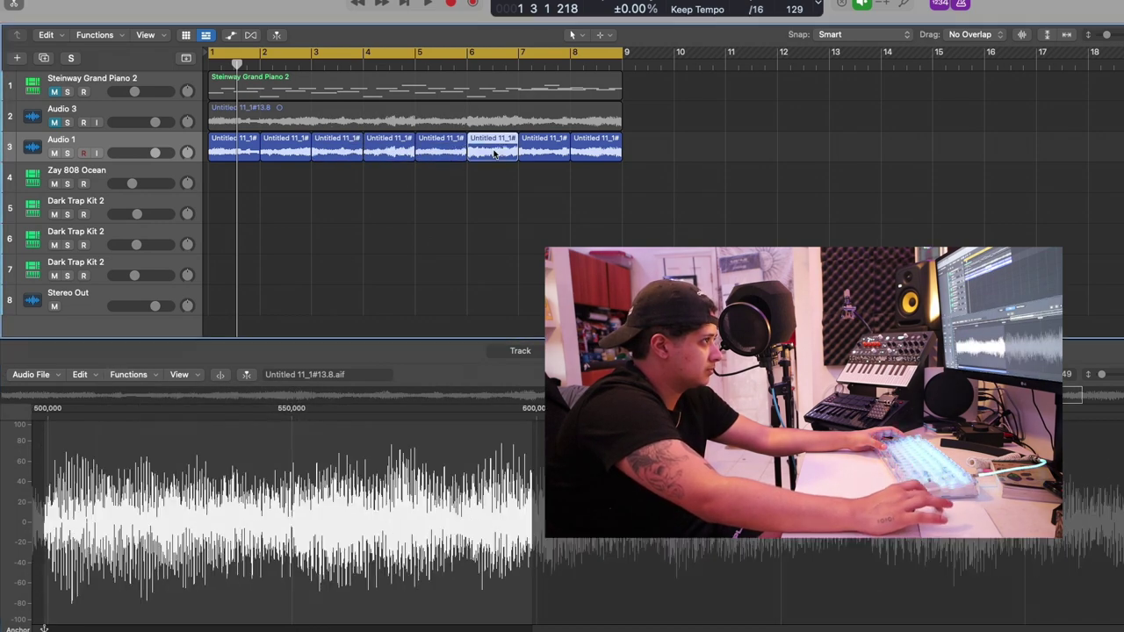
left_click(128, 374)
left_click(132, 473)
left_click(550, 153)
left_click(128, 374)
left_click(131, 473)
key("Right")
left_click(128, 374)
left_click(132, 472)
Step: Audition the reversed slices on the Audio 1 track and select them as a group
key("Return")
key("space")
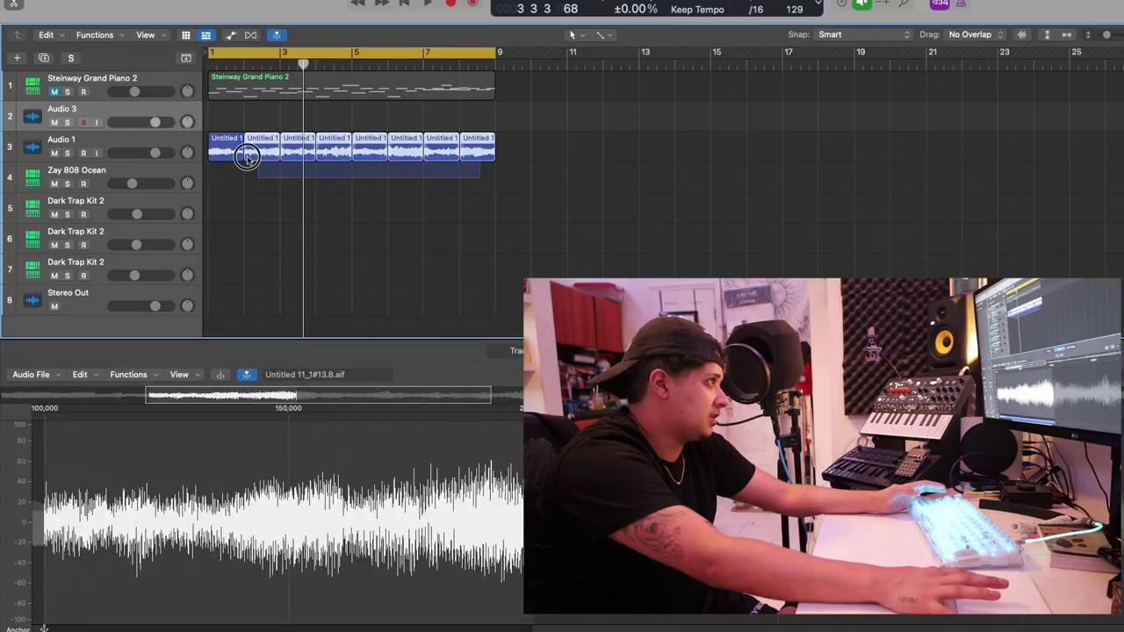
left_click(238, 160)
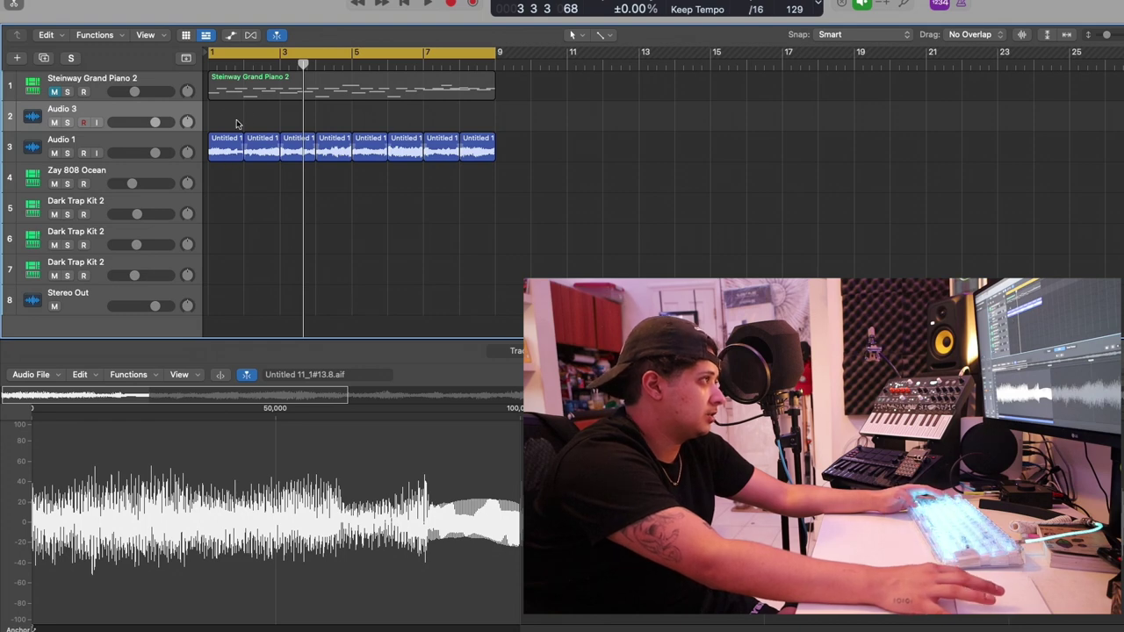
left_click_drag(228, 121, 471, 191)
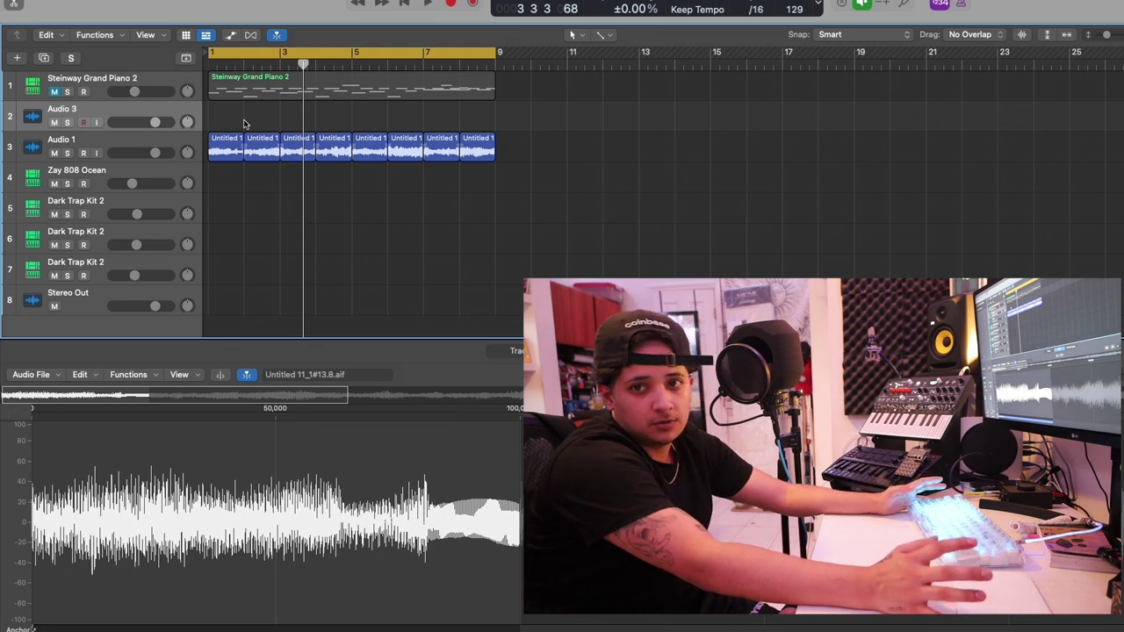
key("r")
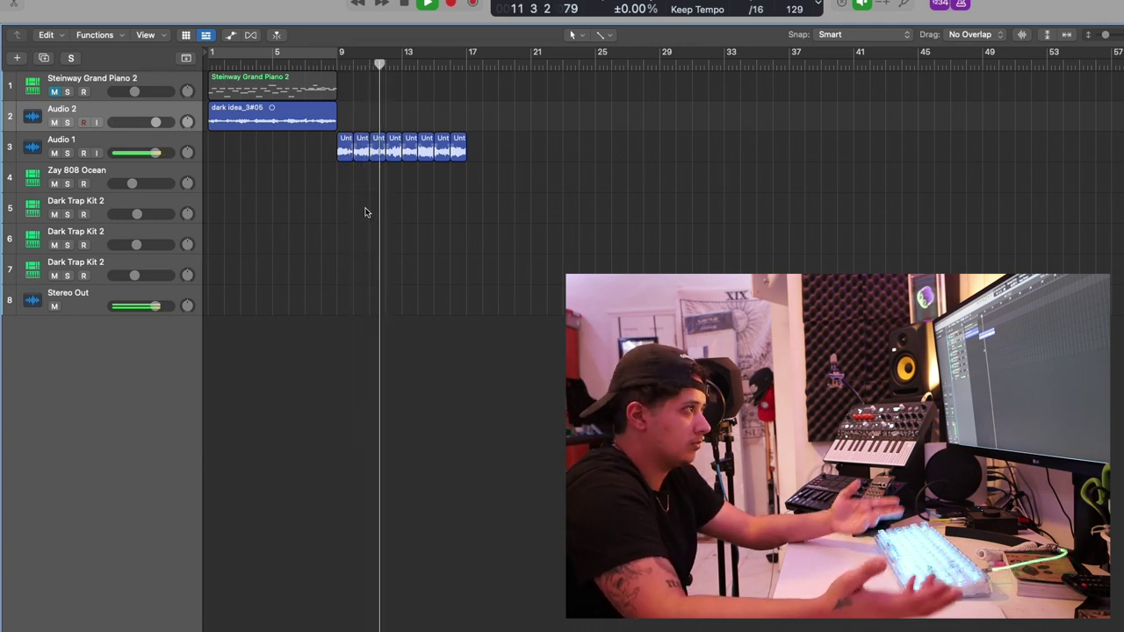
key("space")
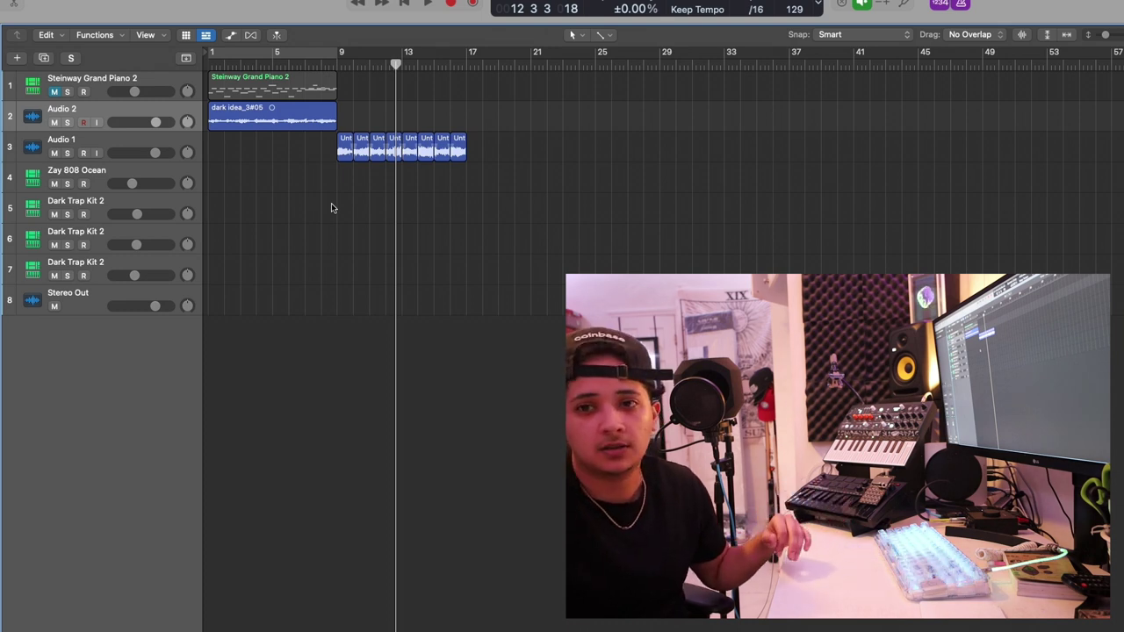
Step: Load the Finest Dembow Kit from my samples into the Sampler on the first Dark Trap Kit 2 track and show its key mapping
left_click(99, 203)
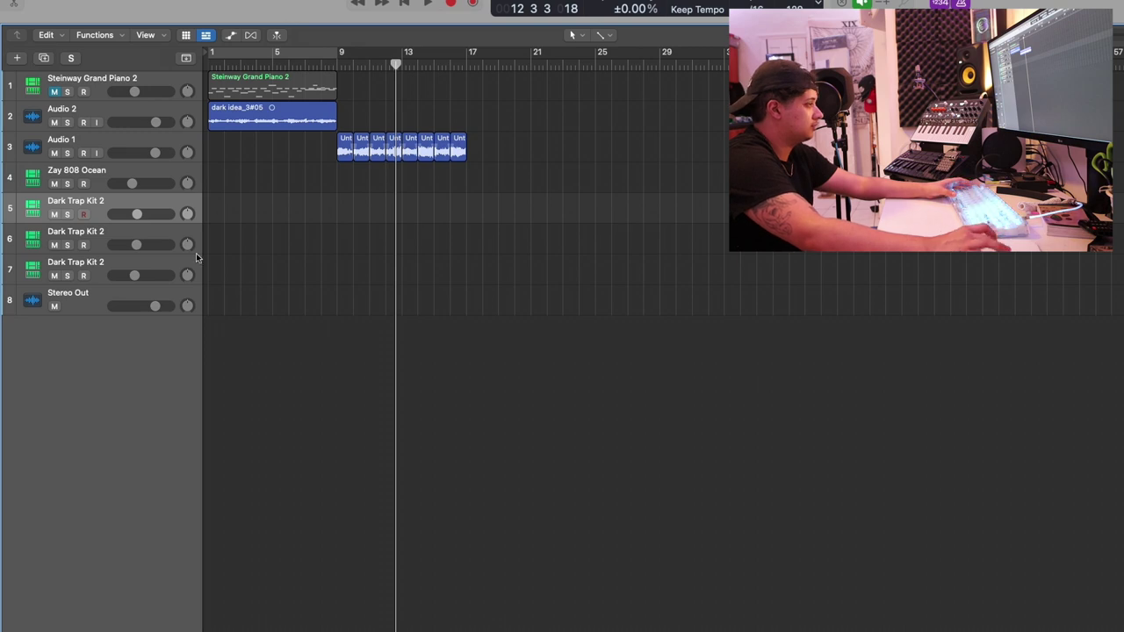
key("v")
left_click(488, 160)
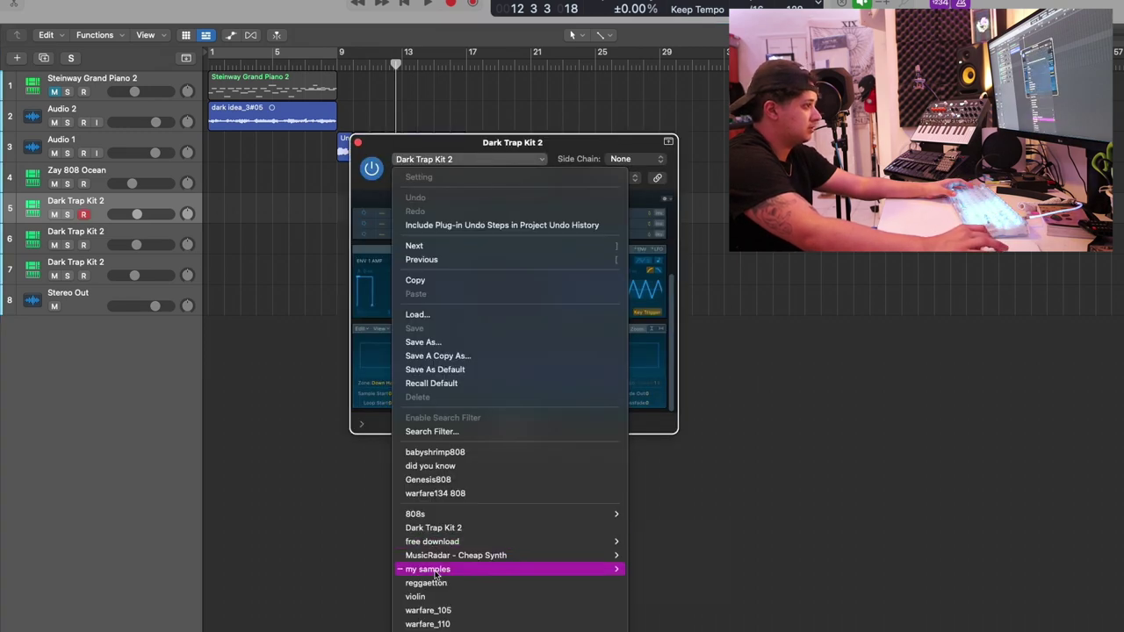
mouse_move(597, 568)
left_click(694, 424)
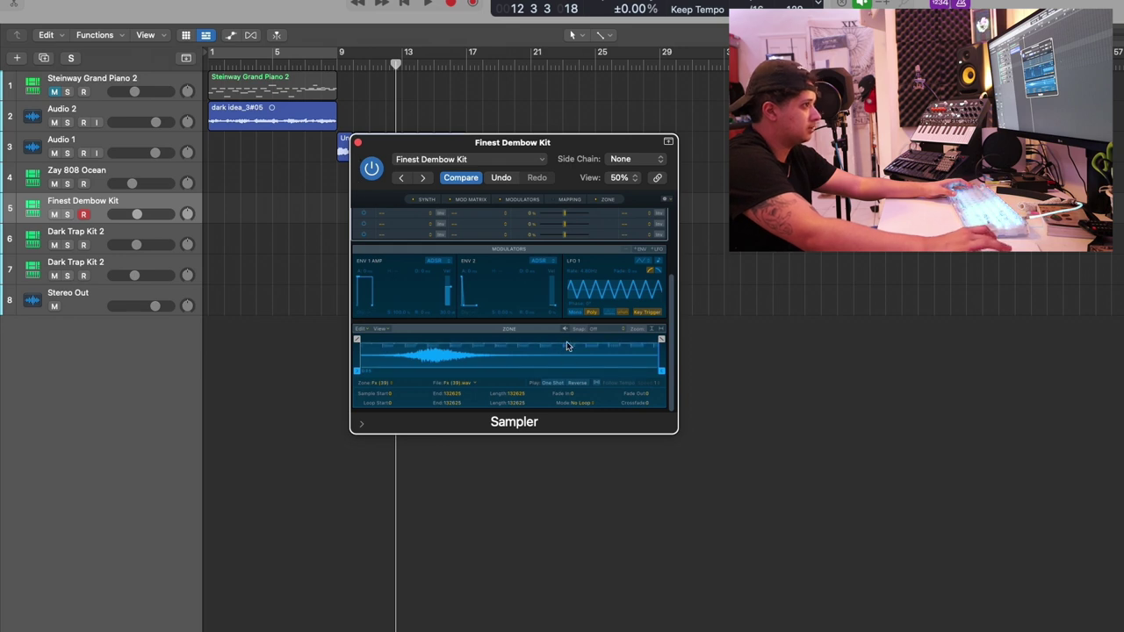
left_click(571, 200)
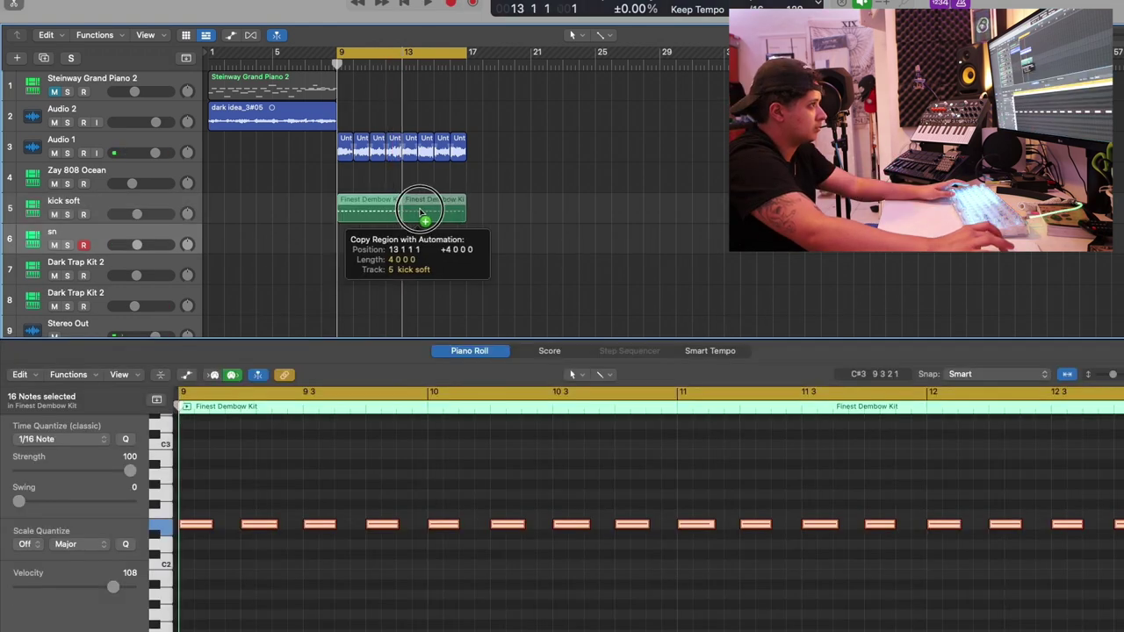
Step: Copy the kick soft region to bar 13 and record a snare pattern over bars 9 to 16 on the sn track
left_click_drag(421, 207, 428, 209)
left_click(151, 227)
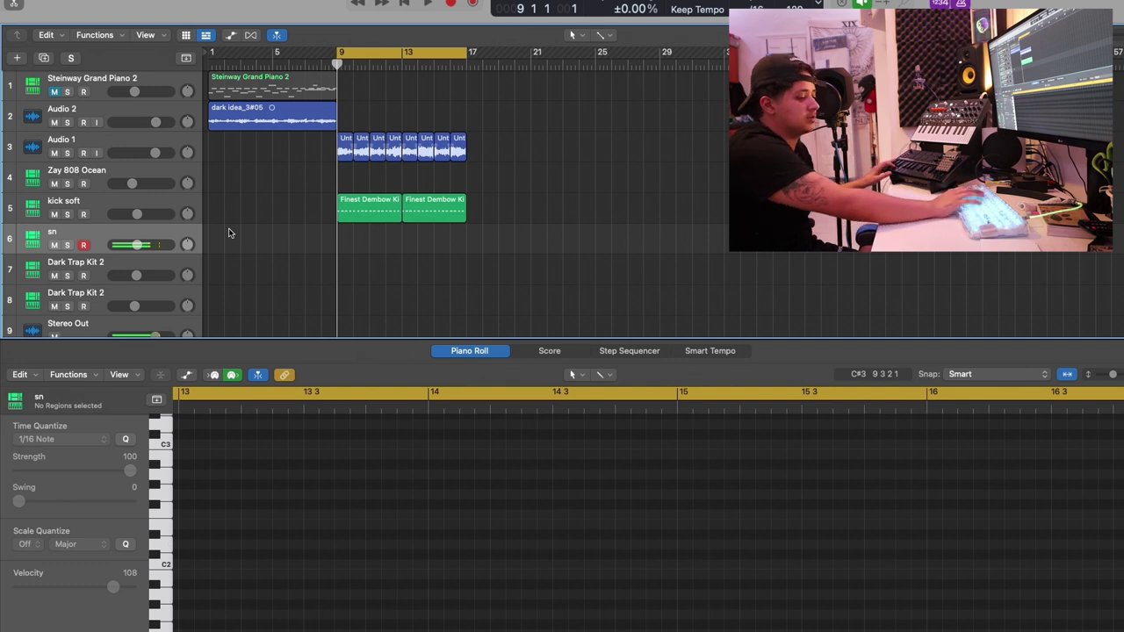
key("r")
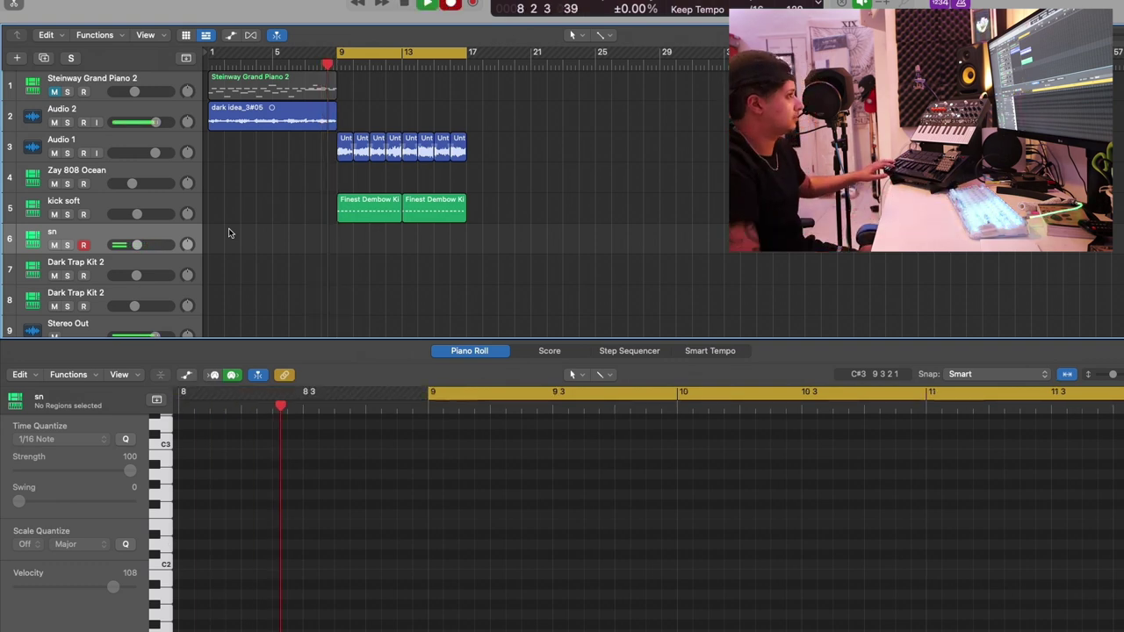
key("space")
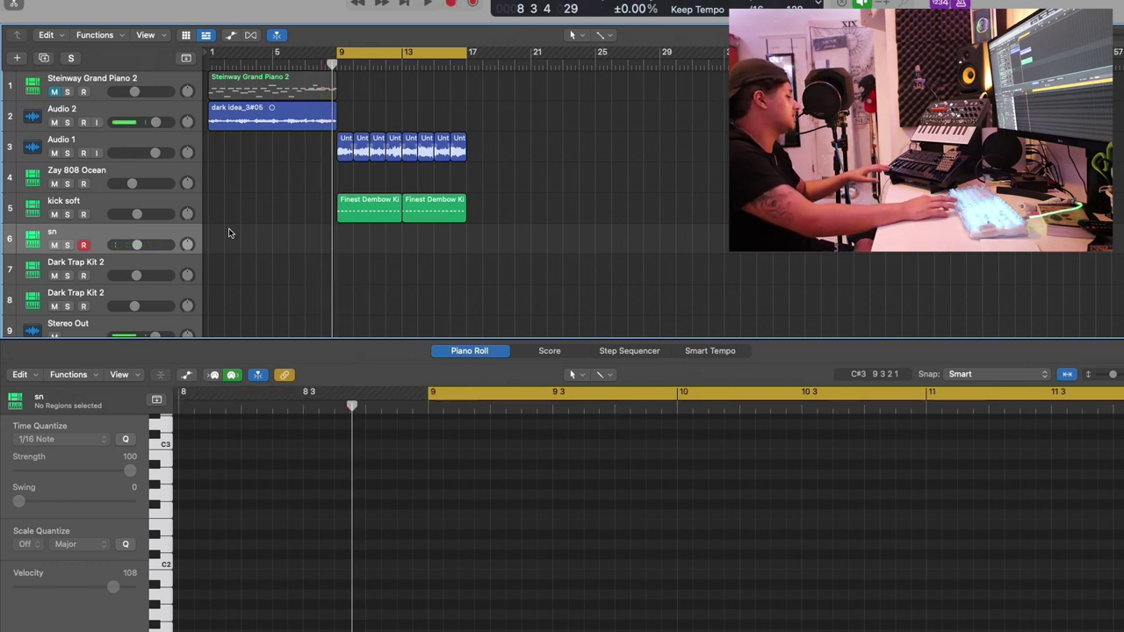
key("r")
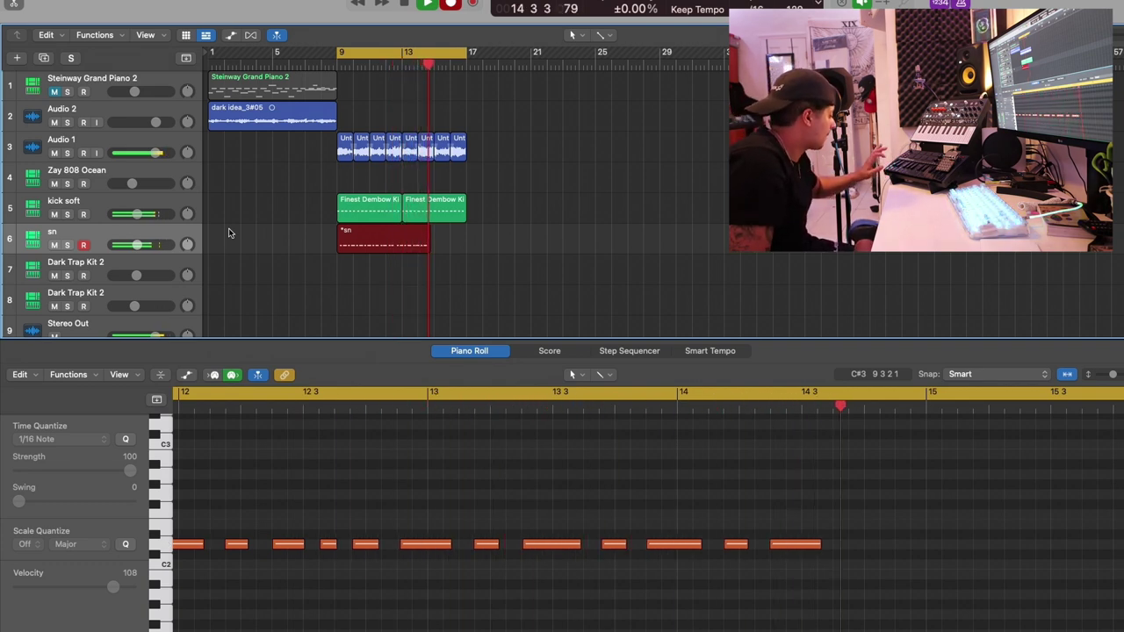
key("space")
key("super+a")
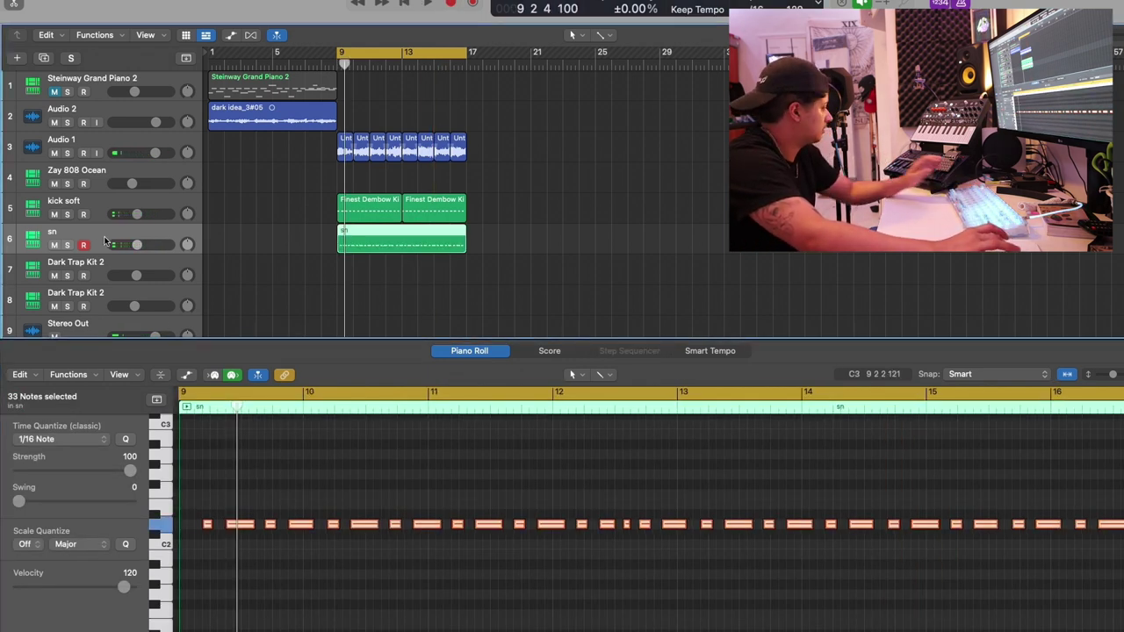
Step: Duplicate the sn track and record a short snare accent near the end of bar 16 on the new track
key("super+d")
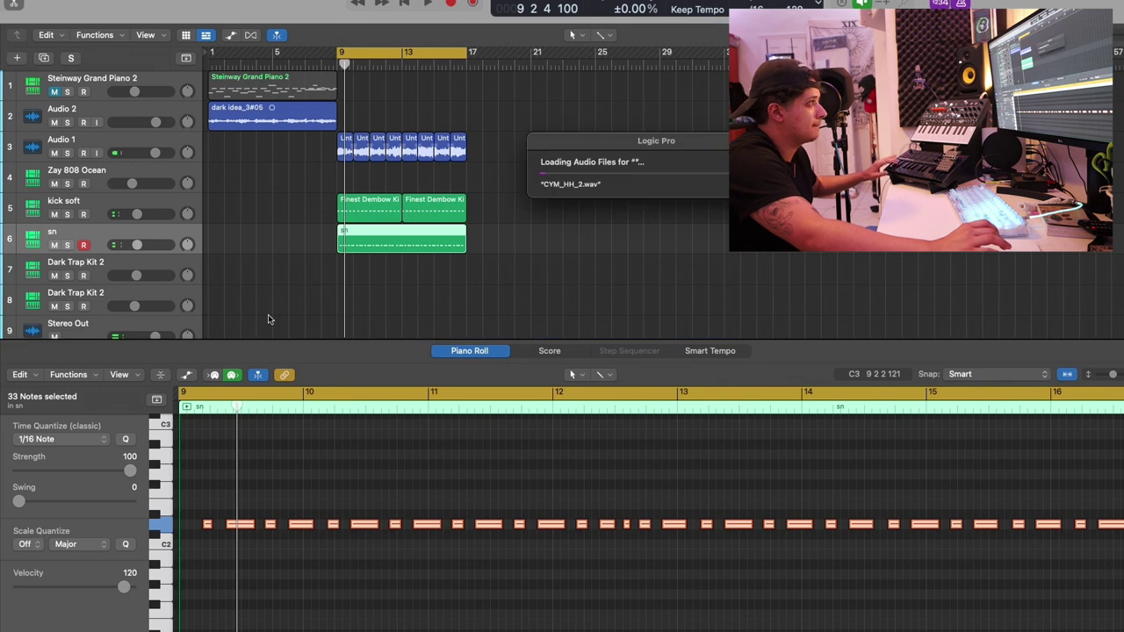
left_click(439, 64)
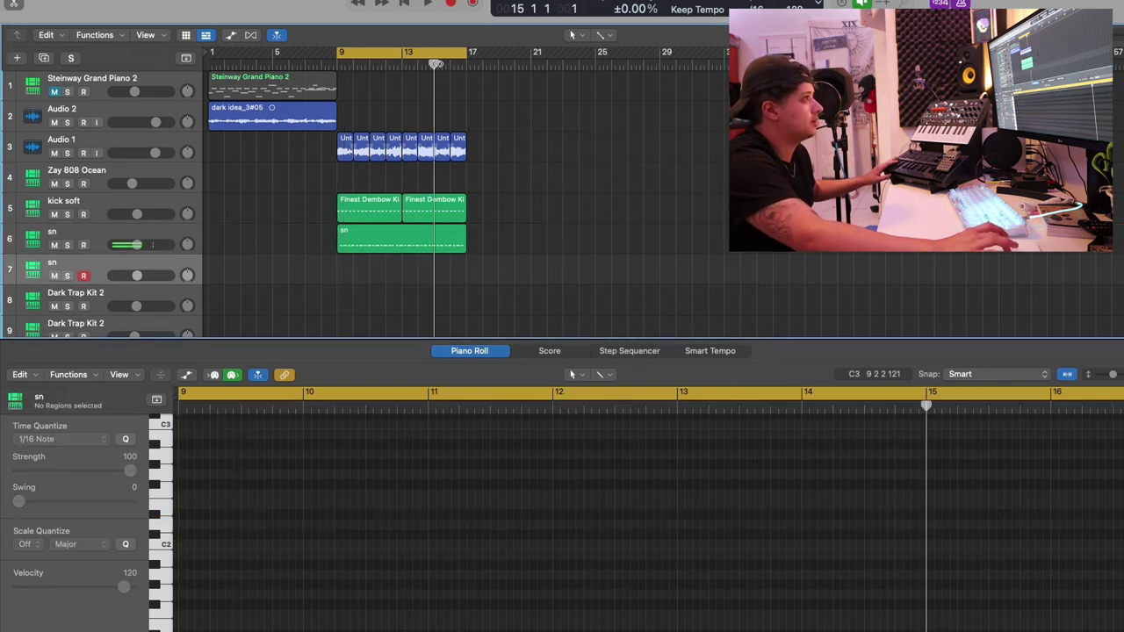
left_click(439, 53)
left_click(454, 63)
key("r")
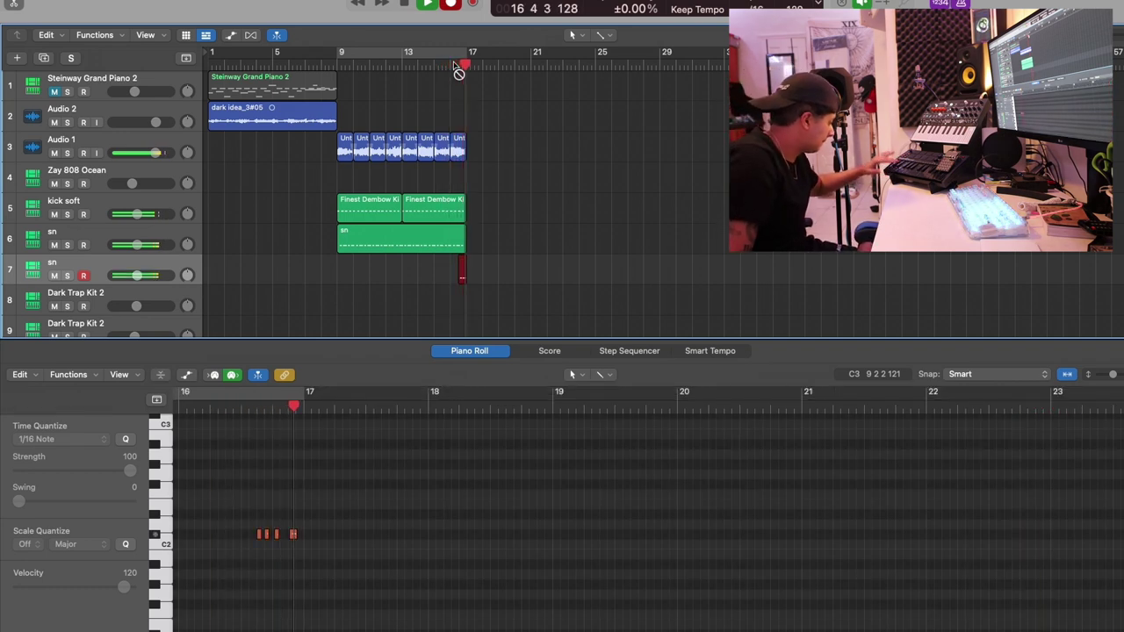
Step: Trim the start of the first kick soft region to bar 11 and play the section from bar 9
left_click_drag(339, 215, 370, 211)
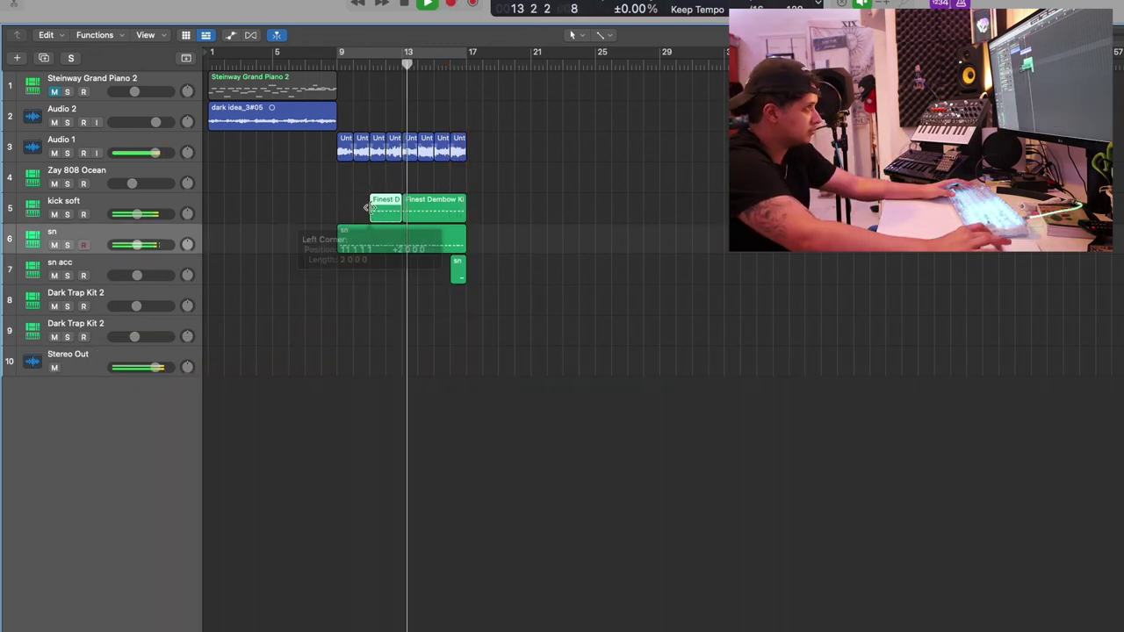
left_click(339, 64)
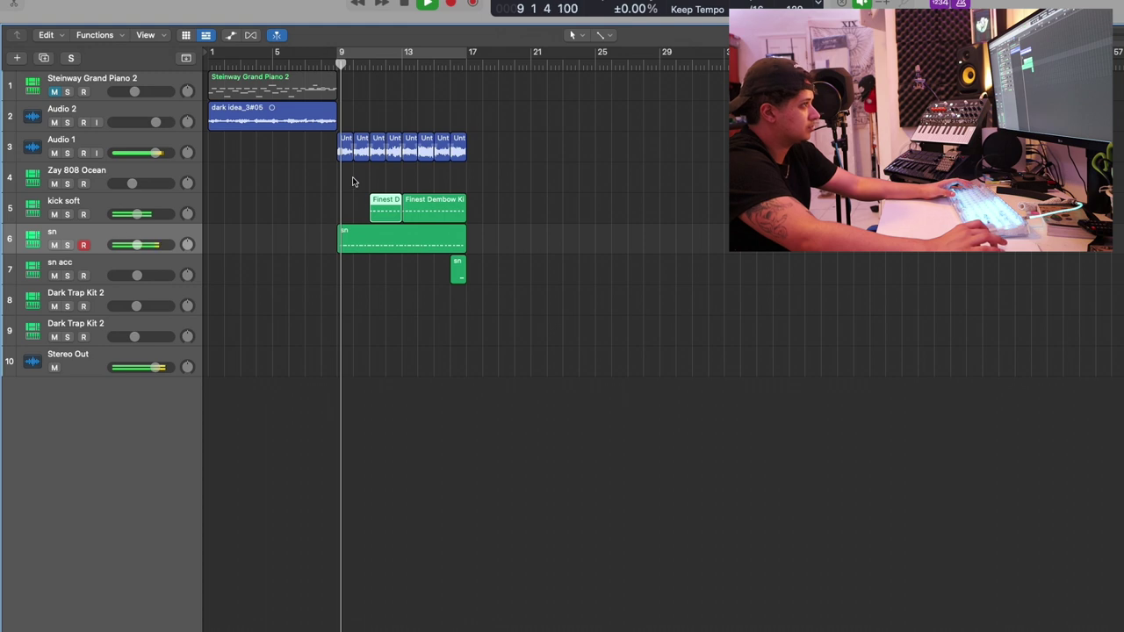
left_click(353, 182)
left_click(85, 245)
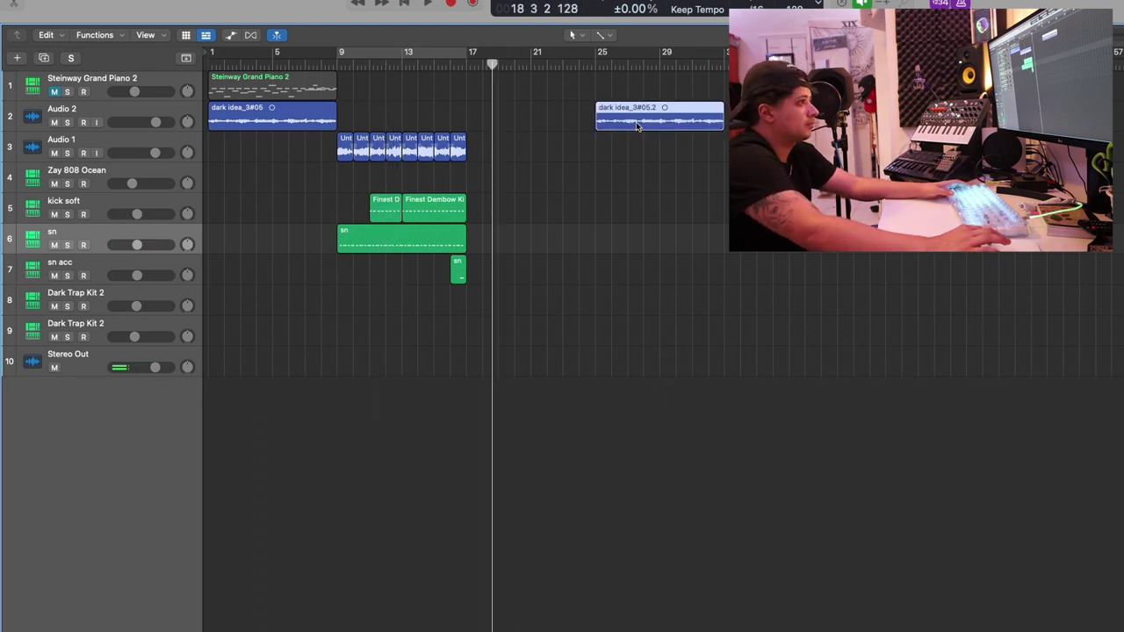
Step: Move the dark idea_3#05.2 region to bar 17 on Audio 2 and repeat the Audio 1 slices from bar 17
left_click_drag(638, 126, 509, 130)
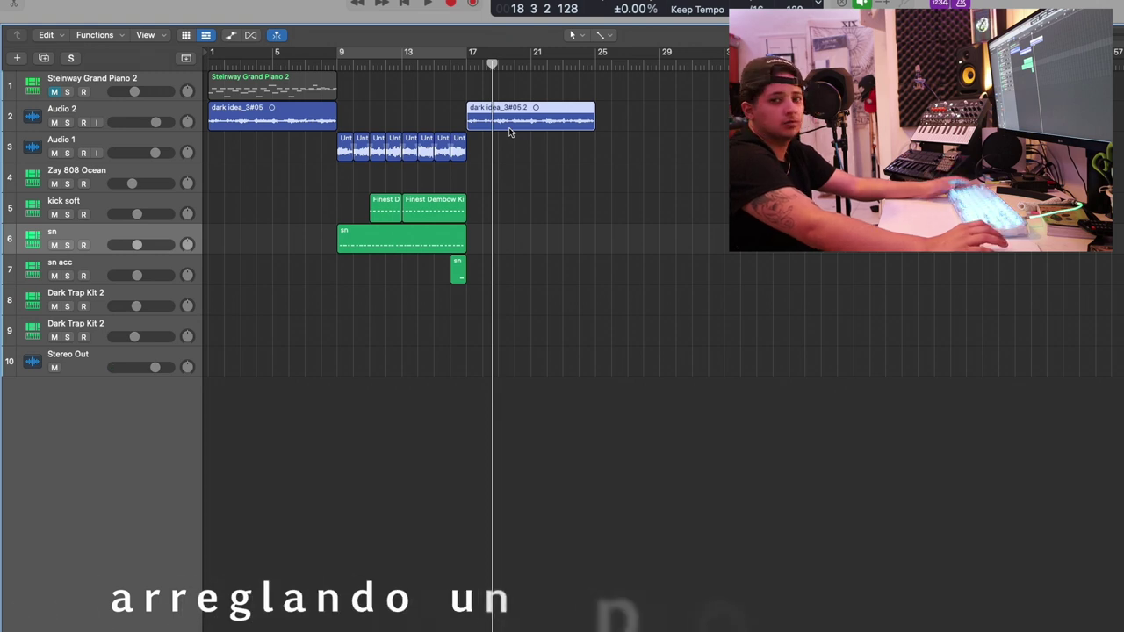
left_click_drag(465, 184, 469, 155)
Step: Duplicate the kick soft track as kick hook and record a four-bar kick pattern on it from bar 17
left_click(100, 209)
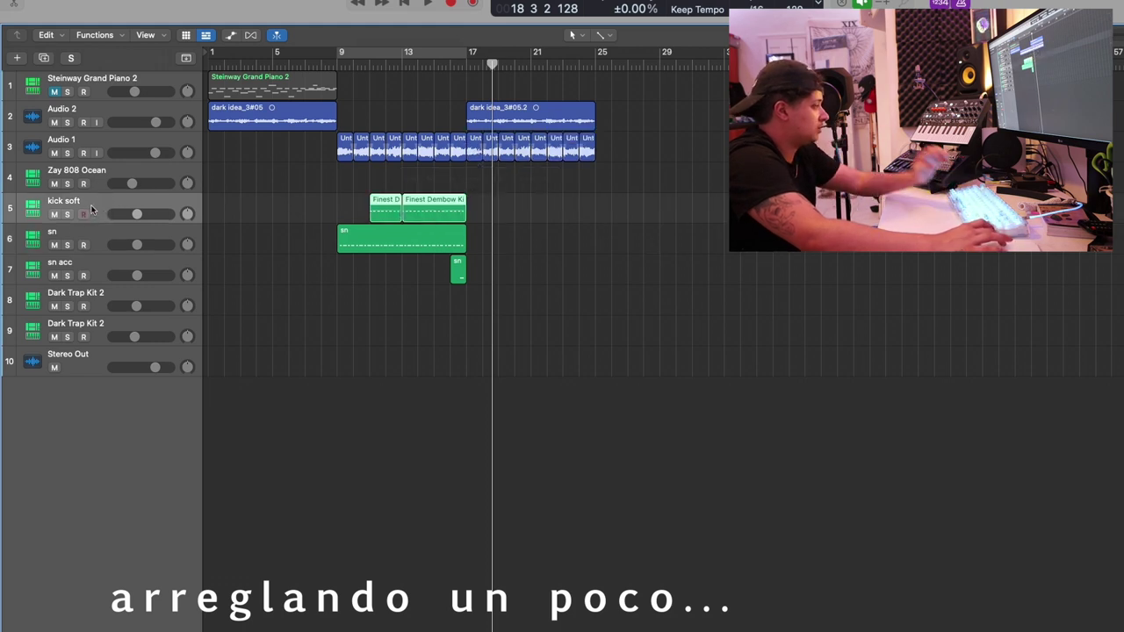
key("super+d")
left_click_drag(100, 233, 100, 197)
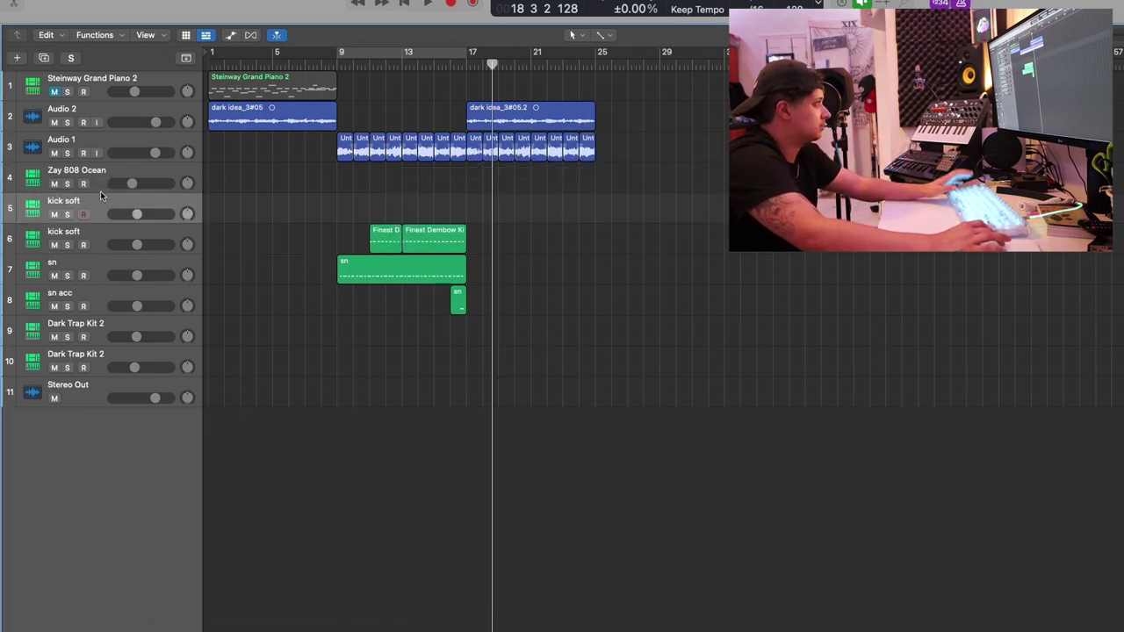
type("kick hook")
key("Return")
key("r")
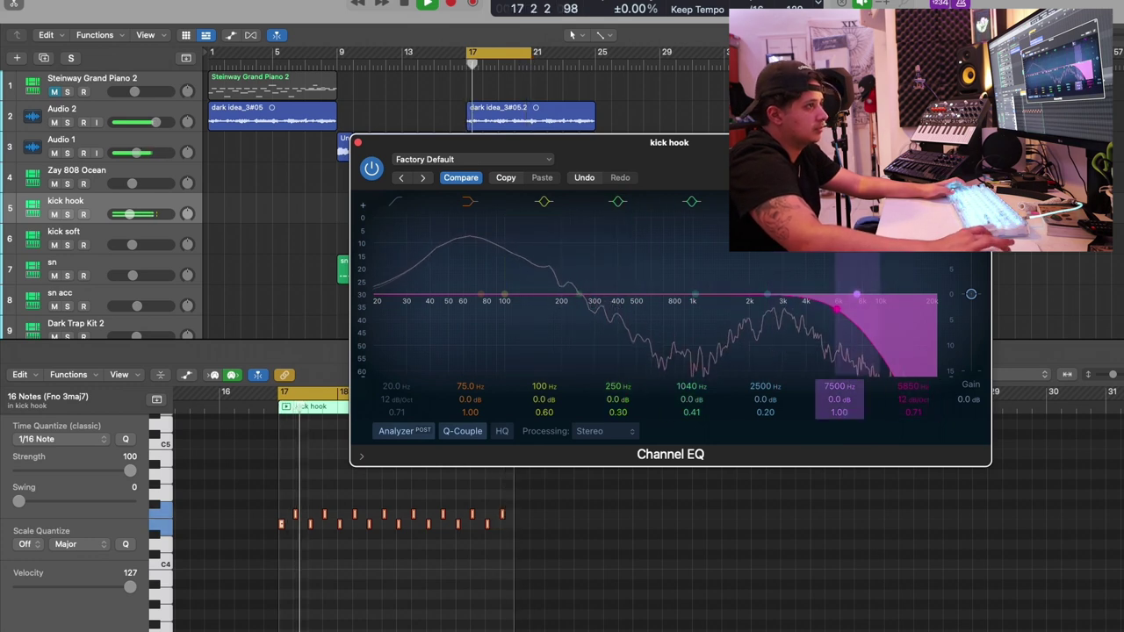
Step: Set the kick hook Channel EQ to a -5.7 dB high shelf at 2680 Hz and a high cut at 10100 Hz with Q 0.35
left_click(839, 202)
left_click(839, 202)
key("space")
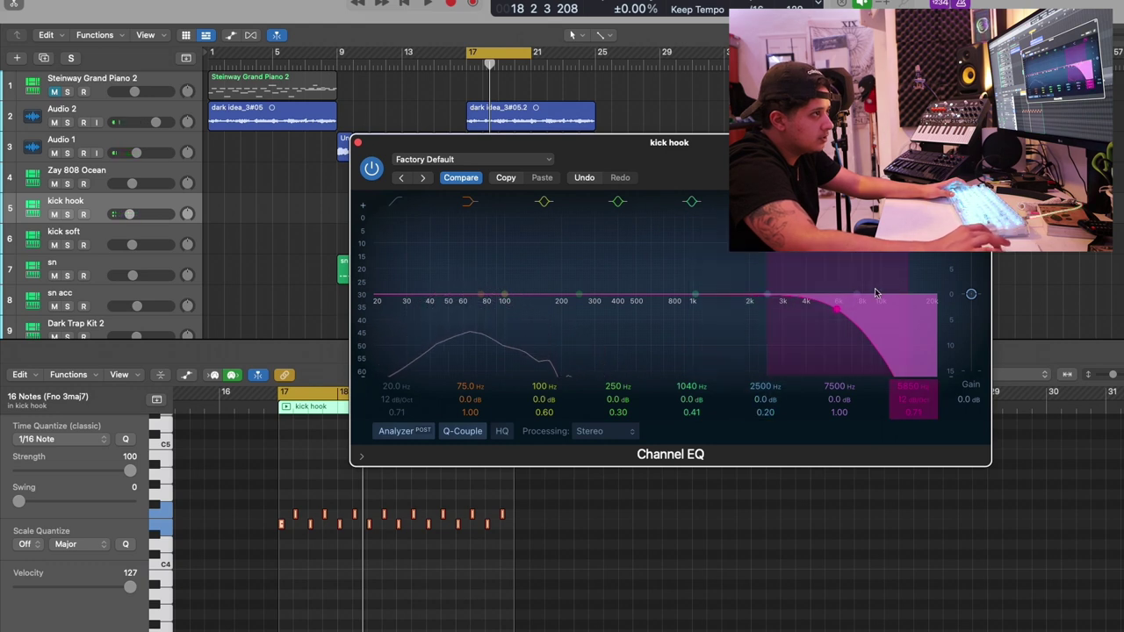
left_click_drag(839, 311, 932, 285)
left_click_drag(852, 296, 771, 329)
left_click_drag(934, 285, 880, 352)
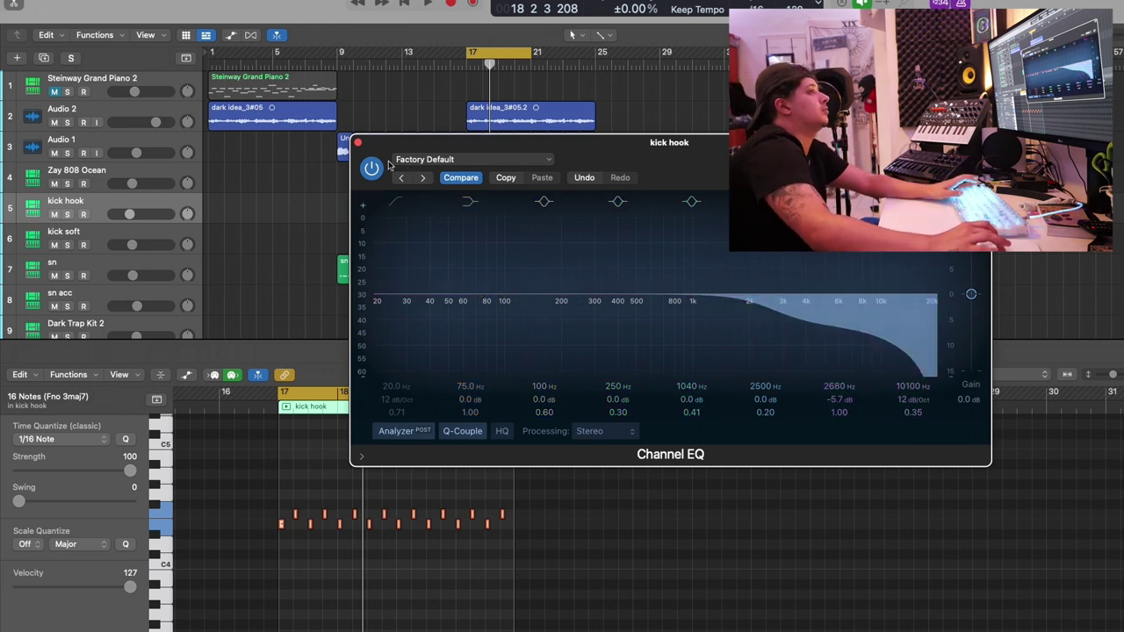
left_click(358, 143)
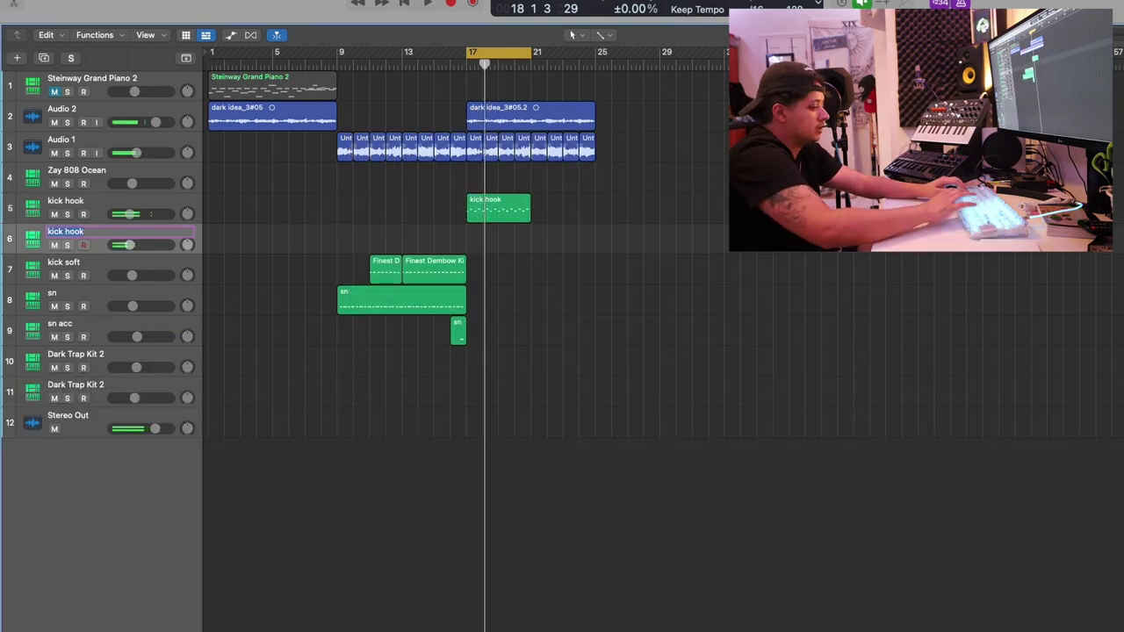
Step: Rename the duplicated kick hook track as sn and move it together with kick hook below sn acc
type("n")
key("Return")
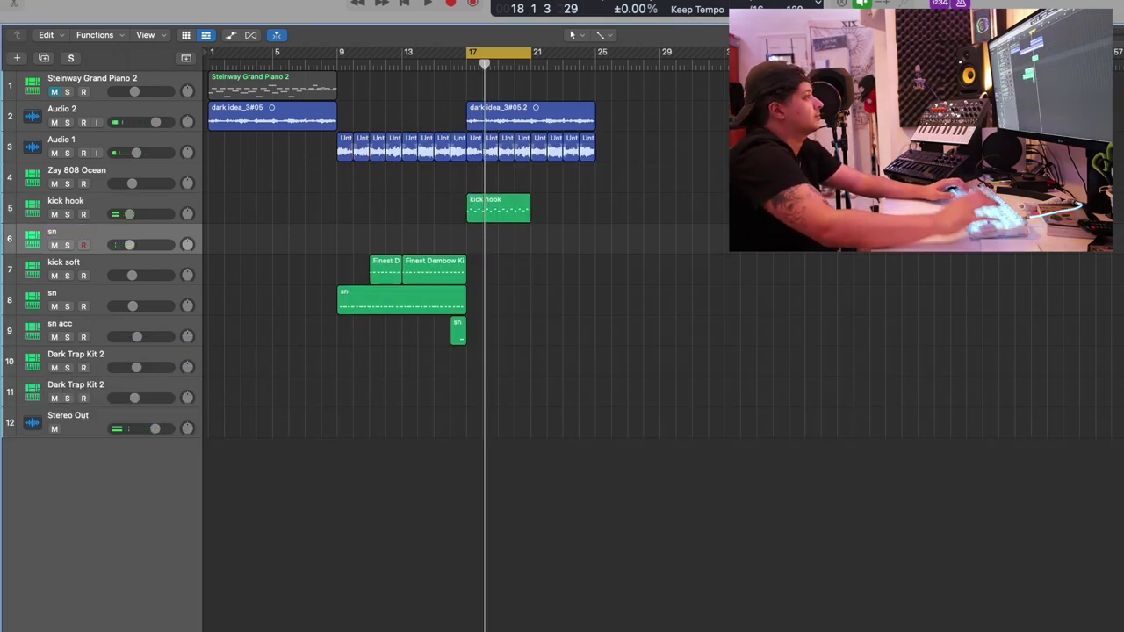
left_click(97, 215, "shift")
left_click_drag(97, 214, 93, 341)
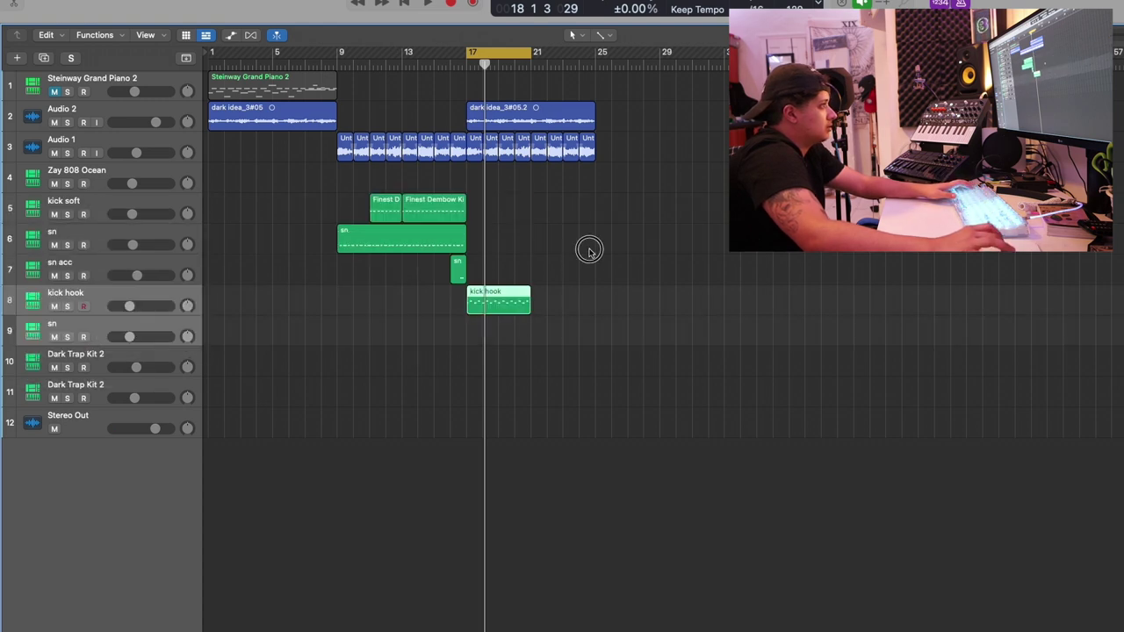
Step: Record a snare pattern from bar 17 on the sn track below kick hook
left_click(92, 333)
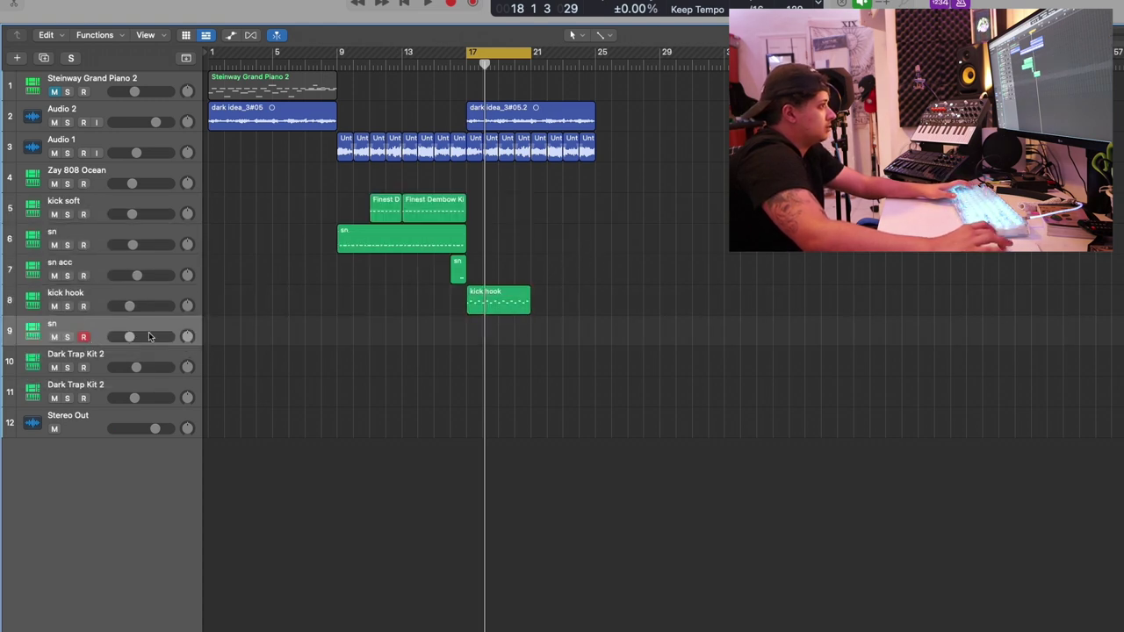
key("space")
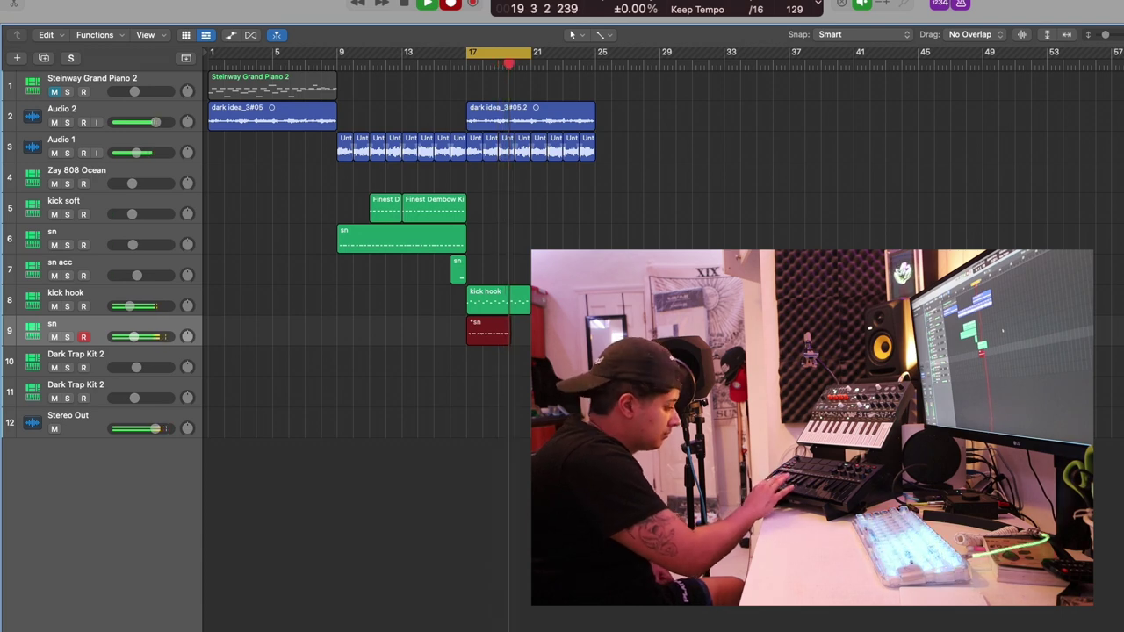
key("space")
Step: Copy the two-bar snare region to bar 19 and join both into one region spanning bars 17 to 20
key("p")
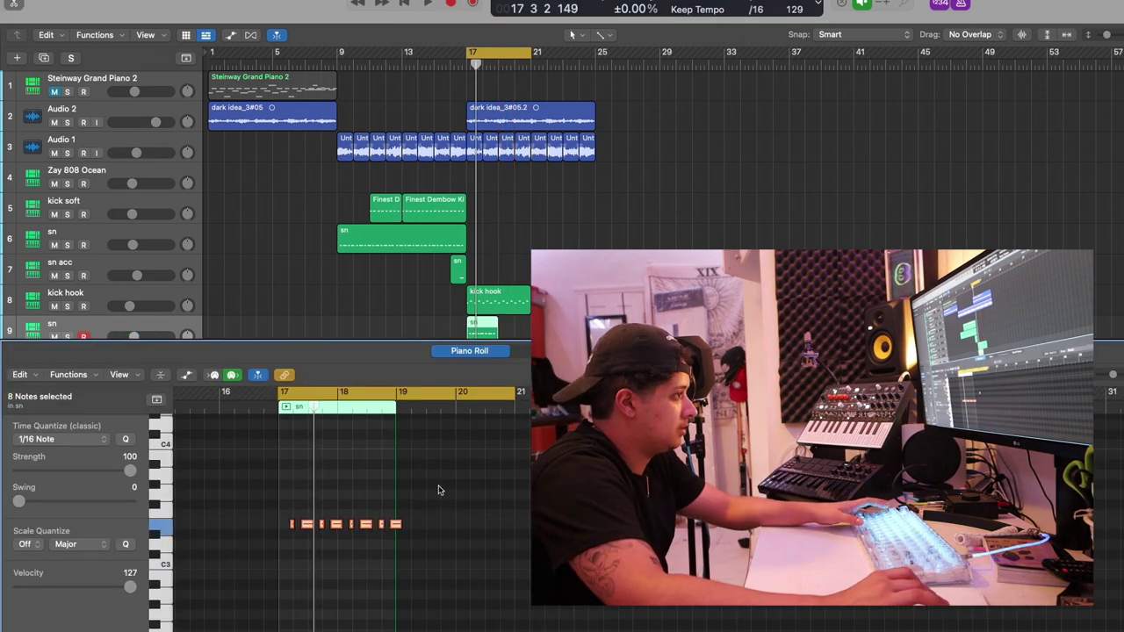
scroll(509, 304, "down", 2)
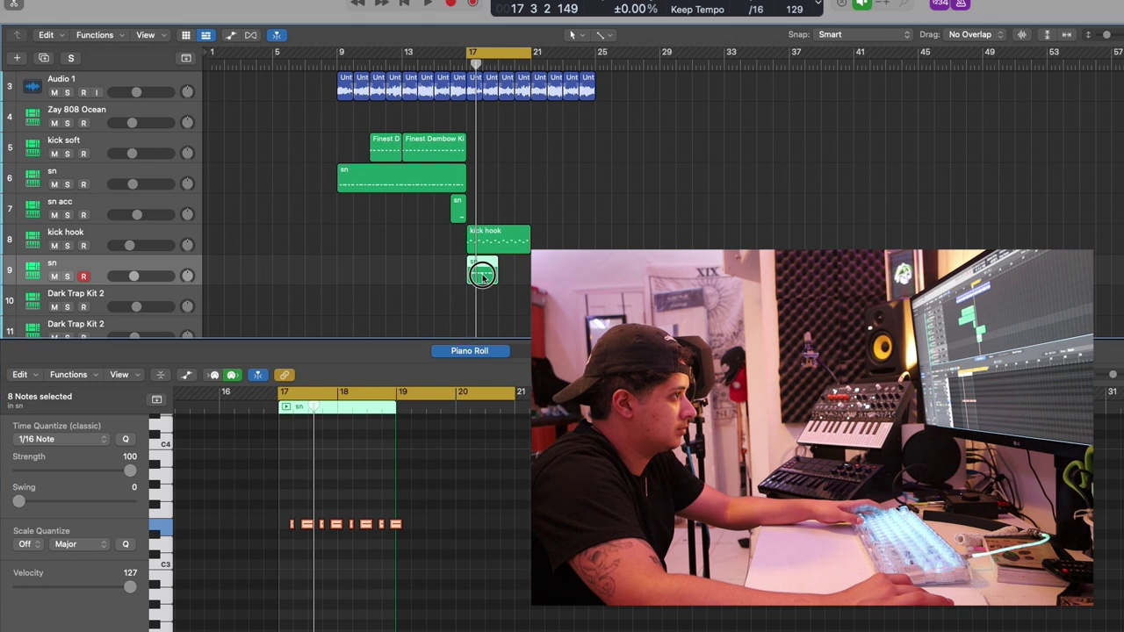
left_click_drag(482, 277, 499, 277)
left_click(493, 276, "shift")
right_click(493, 275)
left_click(505, 281)
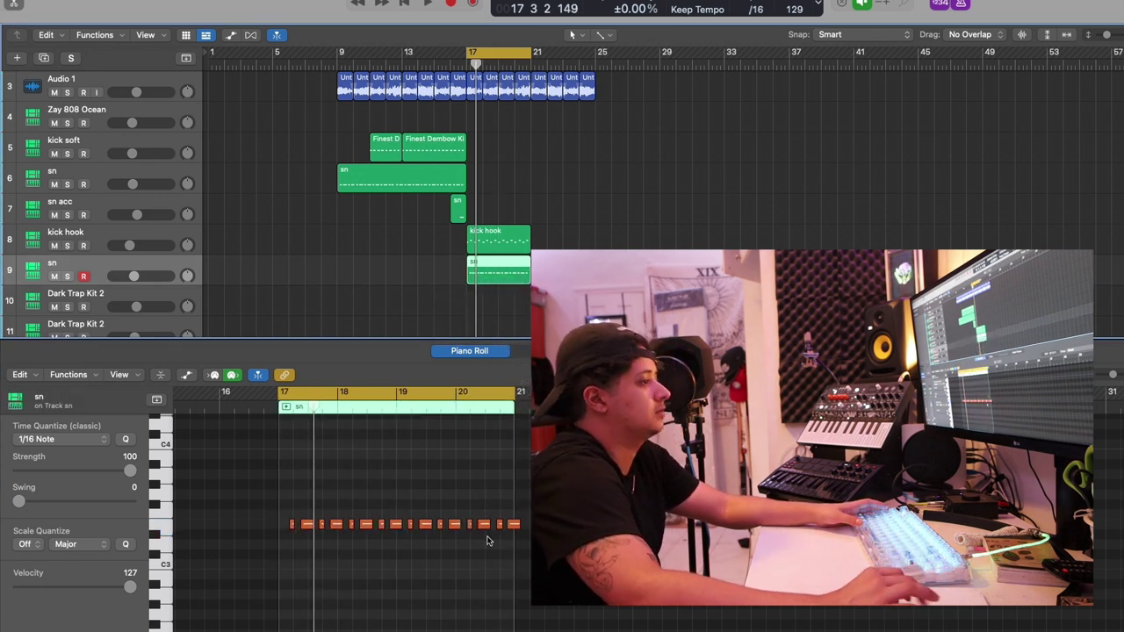
Step: Shorten the last snare note to end at bar 21 and copy the sn and kick hook regions to bar 21
left_click(515, 524)
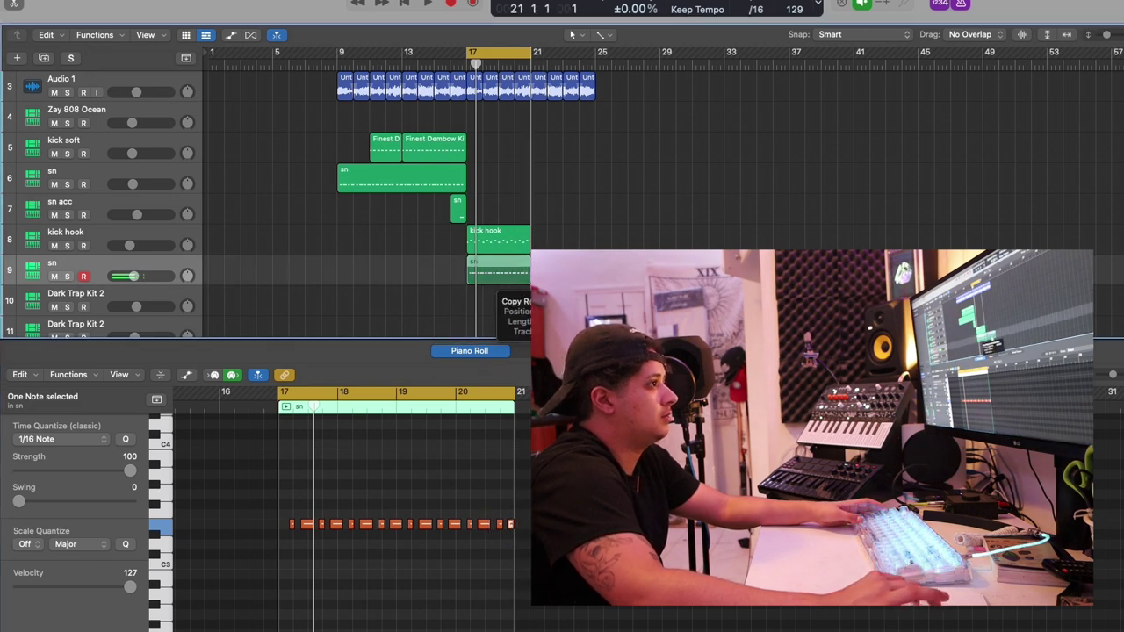
left_click(524, 242)
left_click_drag(524, 242, 589, 239)
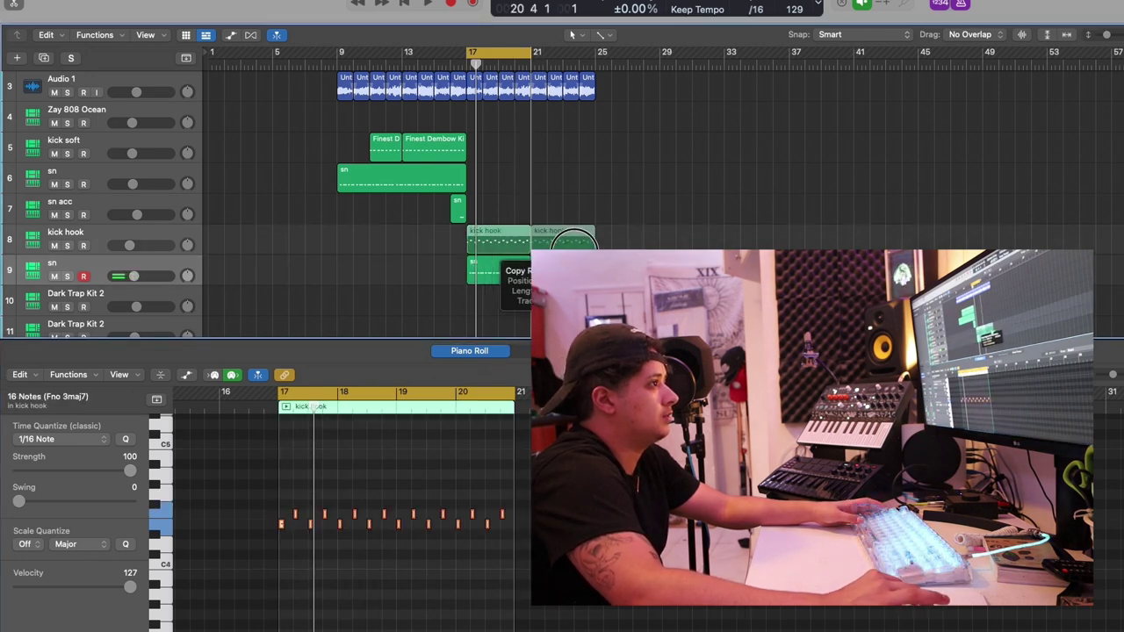
Step: Play the hook section from bar 17 with cycling off and the sn track disarmed, checking the kick hook track
left_click(486, 52)
left_click(468, 65)
key("space")
left_click(526, 136)
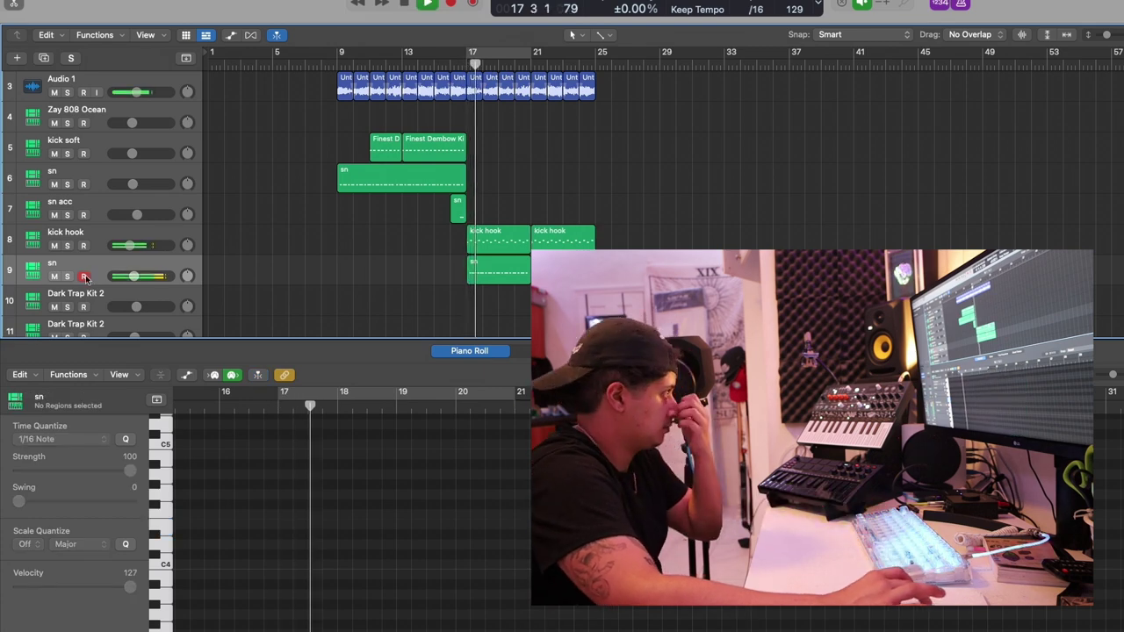
scroll(333, 265, "down", 3)
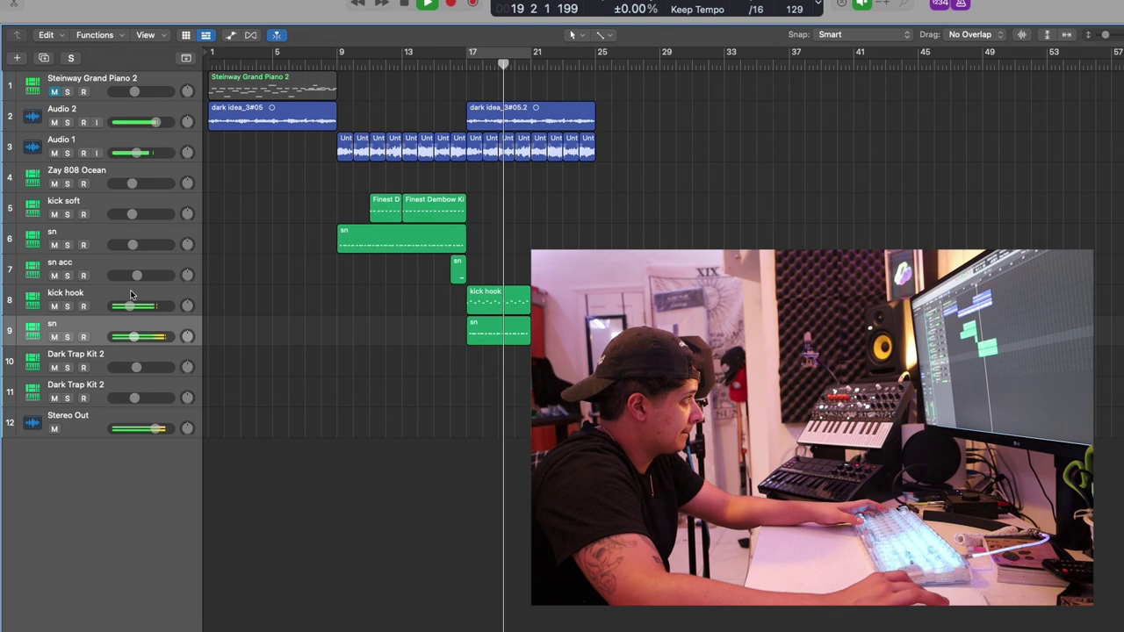
left_click(131, 294)
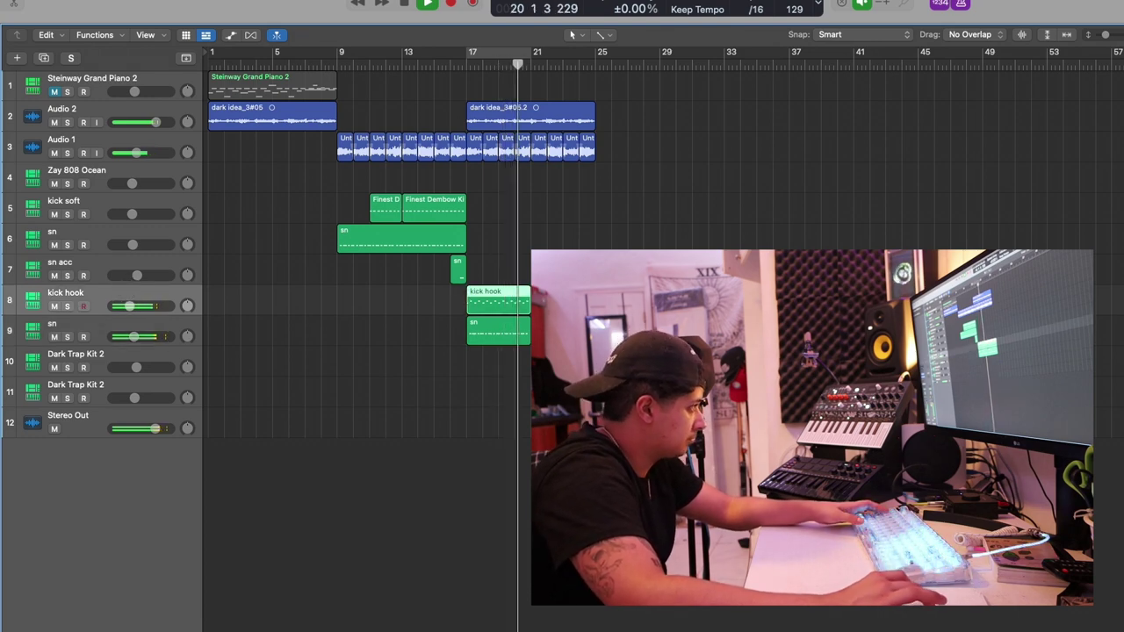
key("space")
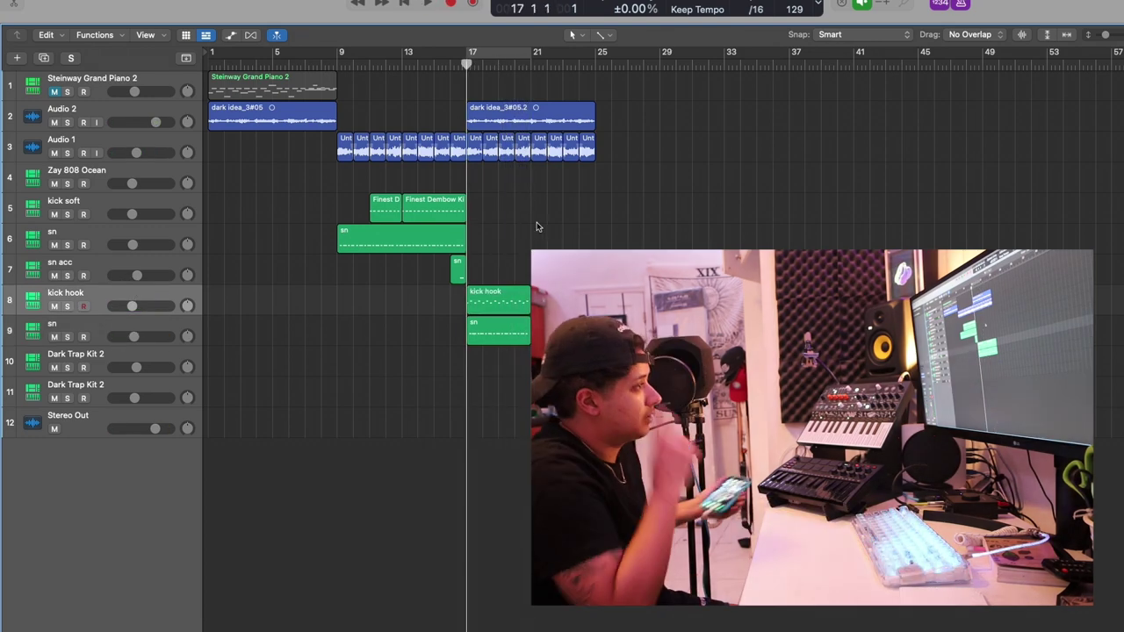
Step: Record a hi-hat pattern from bar 17 on the hh track with the Finest Dembow Kit and close its Sampler
left_click(99, 327)
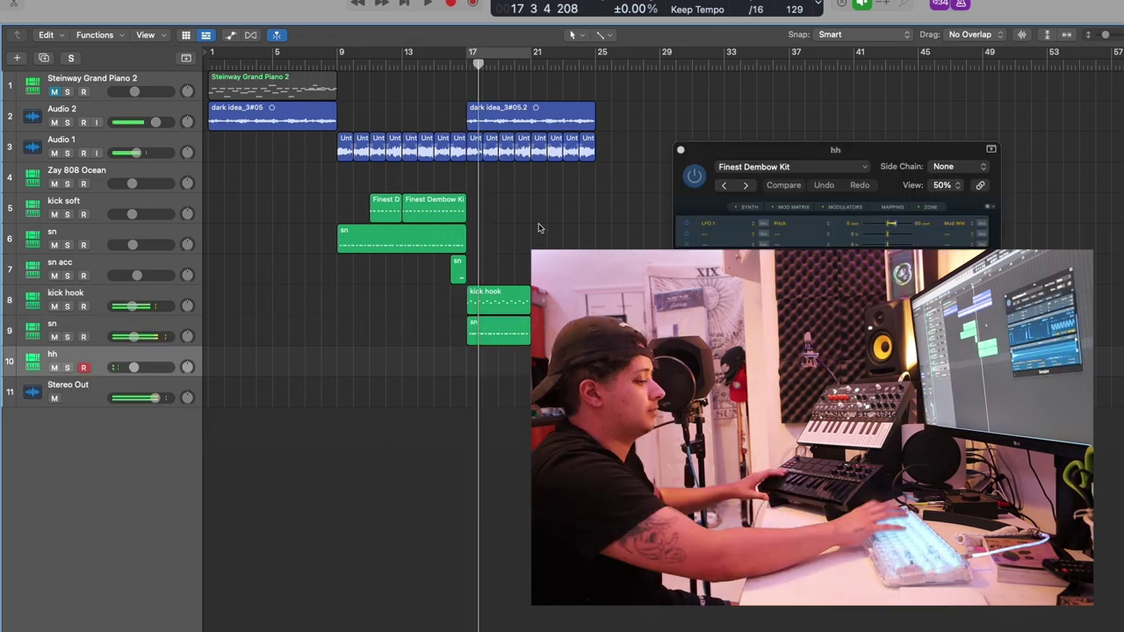
key("r")
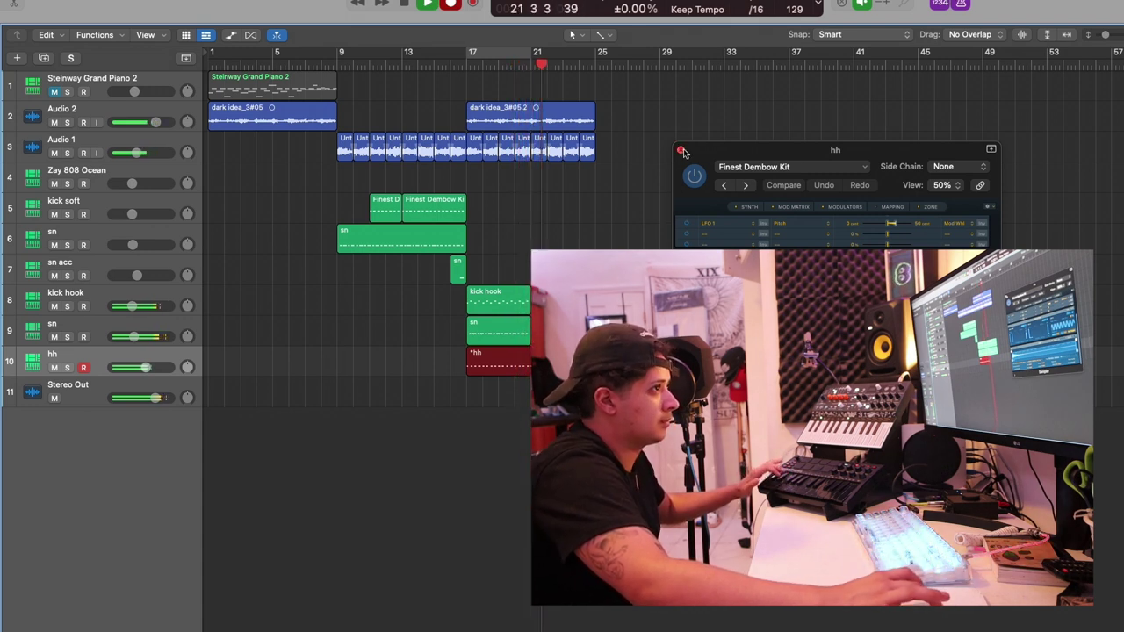
left_click(681, 151)
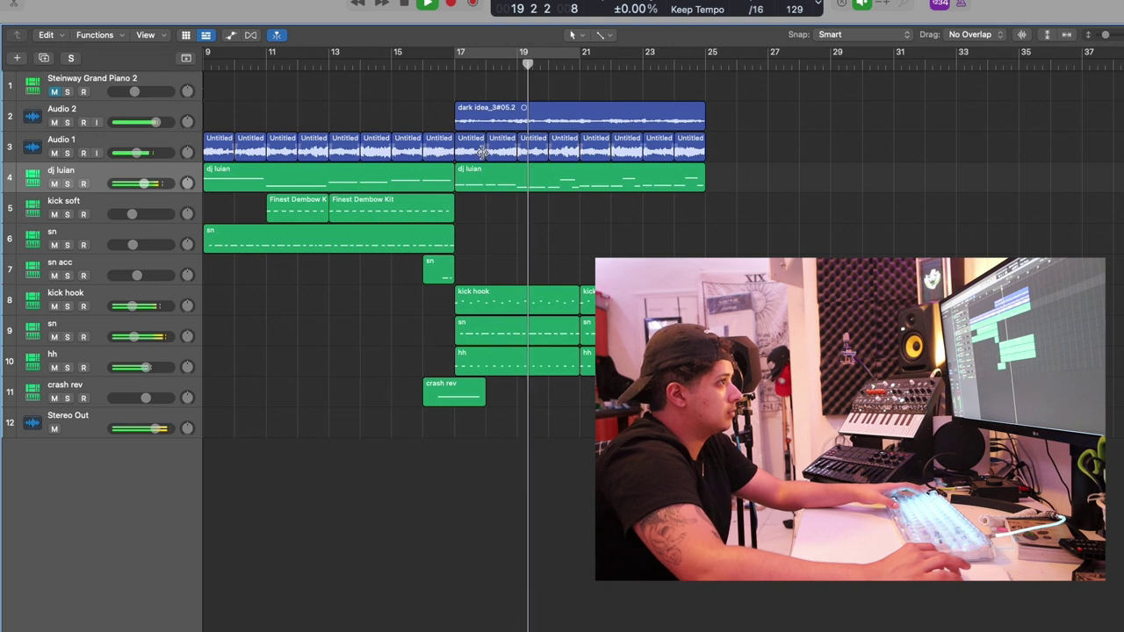
Step: Shorten the Audio 1 slices at bars 17, 18 and 19 to half a bar each and play from bar 17
left_click_drag(484, 160, 532, 151)
double_click(454, 69)
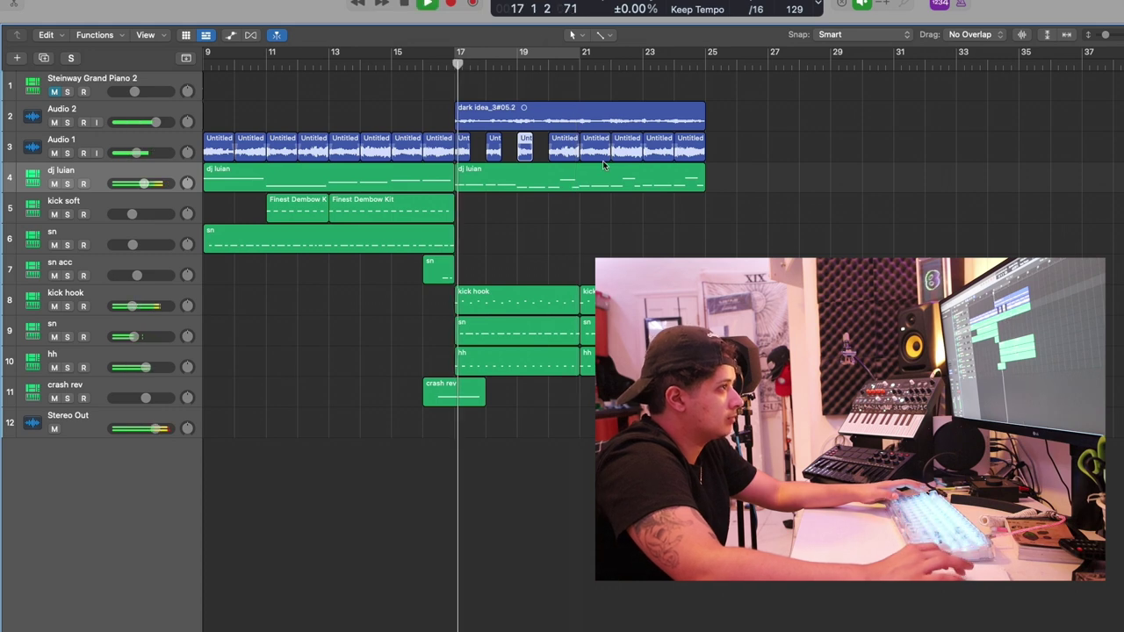
Step: Shorten the remaining Audio 1 slices from bar 20 to bar 24 to half a bar each
left_click_drag(579, 151, 689, 151)
left_click(701, 151)
left_click_drag(477, 148, 462, 149)
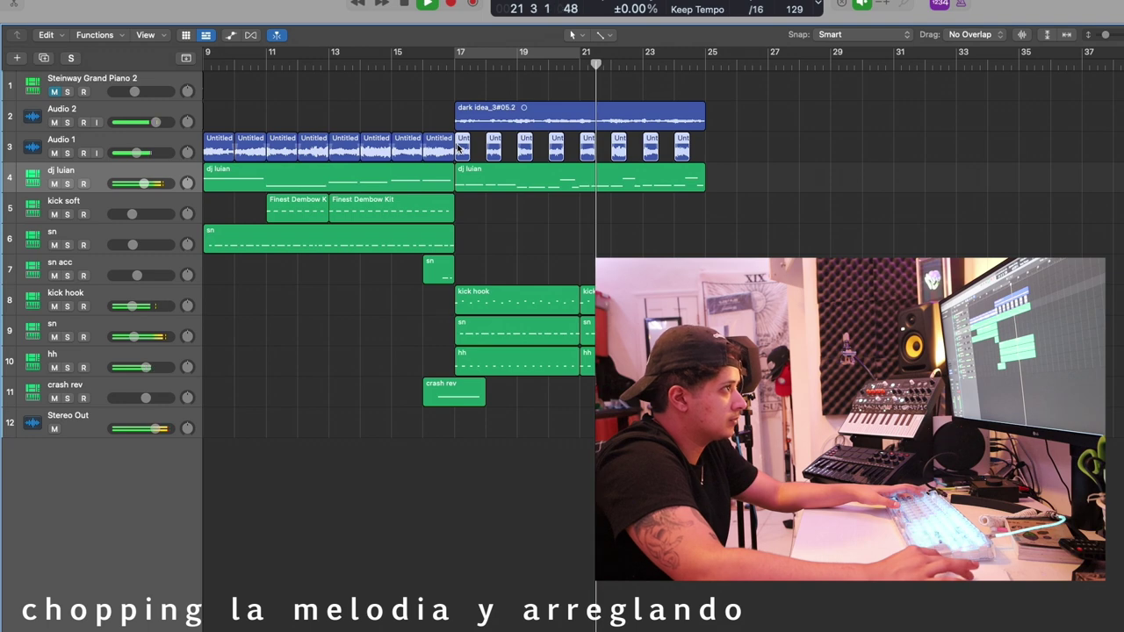
Step: Move the half-bar Audio 1 slices to bar 33 and fill bars 17 to 33 with copies of the full-length slices
key("super+Left")
key("super+Left")
key("super+Right")
key("super+Right")
left_click_drag(402, 149, 667, 143)
key("super+Left")
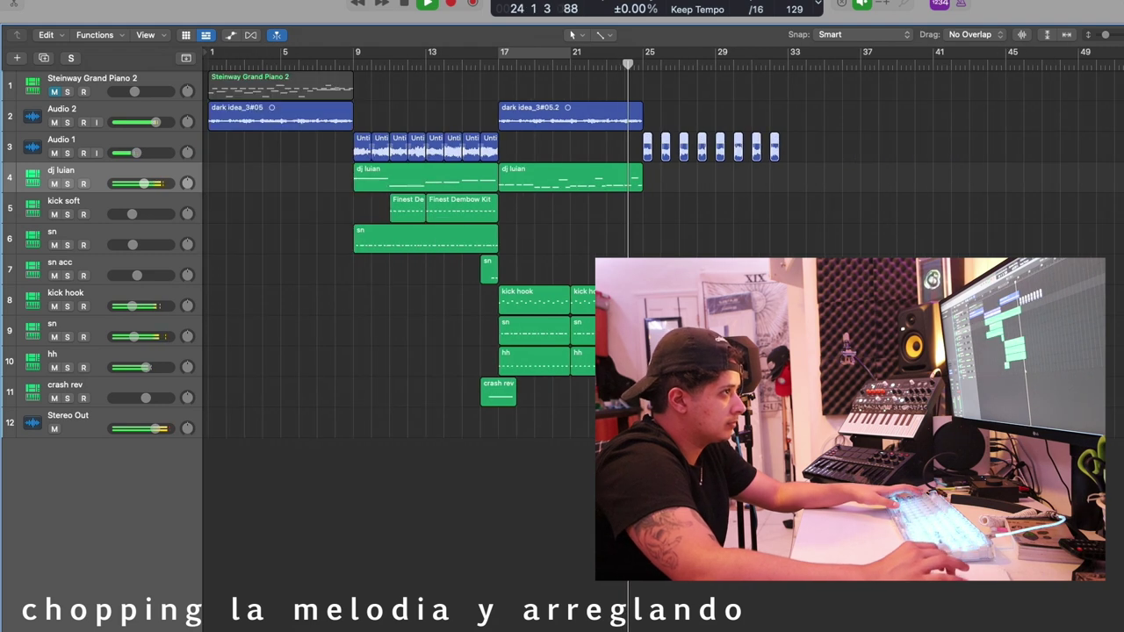
left_click_drag(648, 150, 791, 154)
left_click_drag(515, 151, 654, 148)
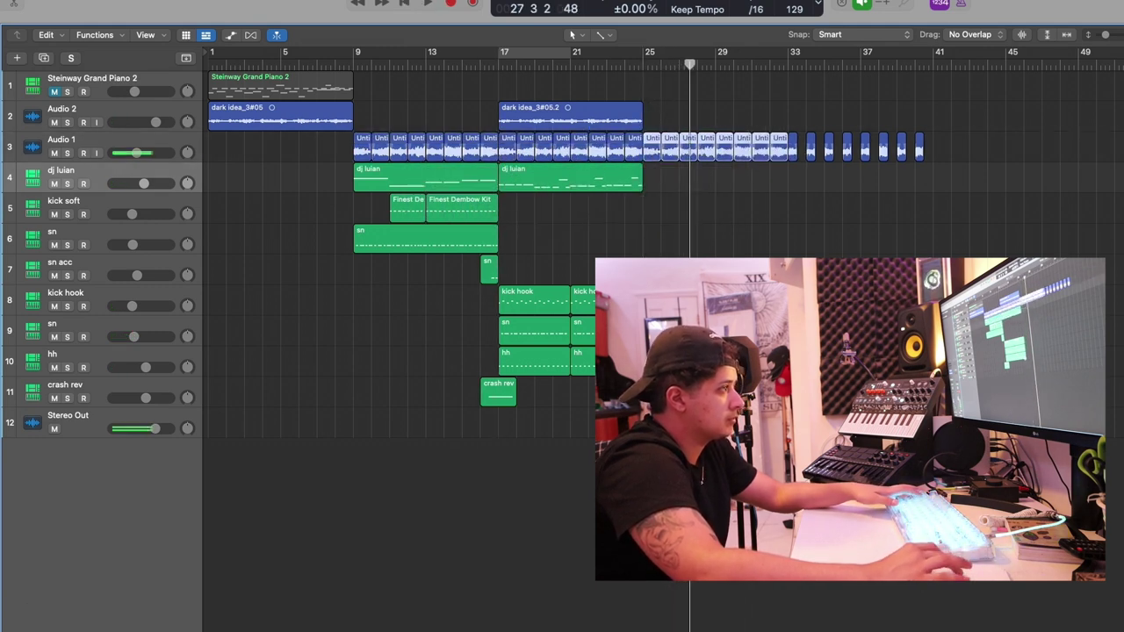
Step: Copy the hook sn and kick soft regions to bar 33 and the first dj luian region to bars 25 and 33
left_click_drag(653, 337, 814, 329)
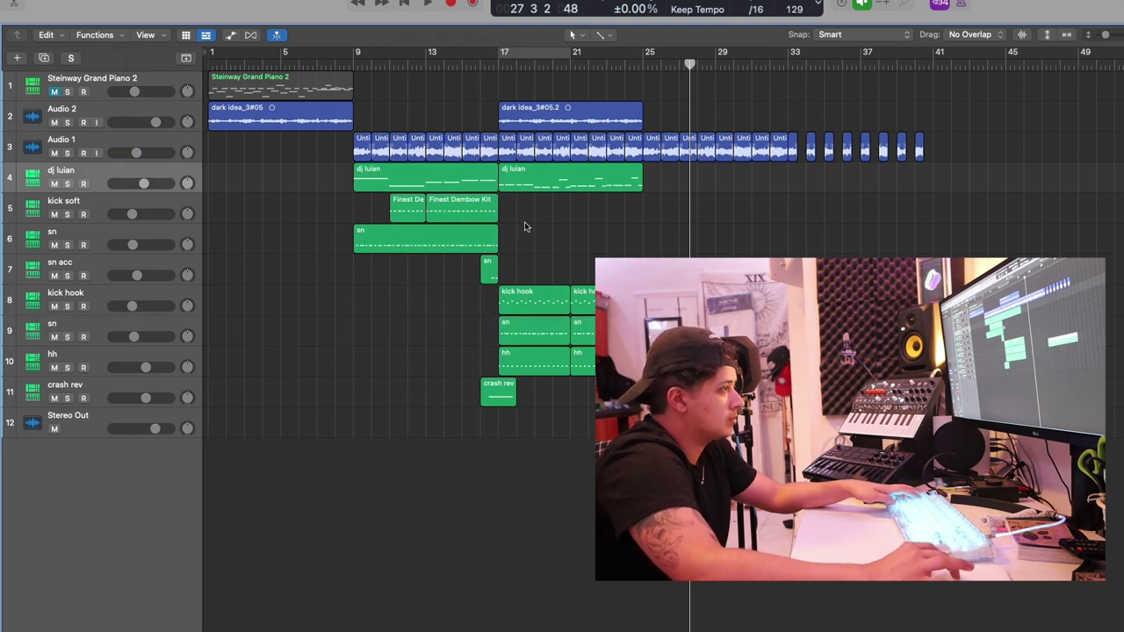
left_click_drag(455, 212, 887, 211)
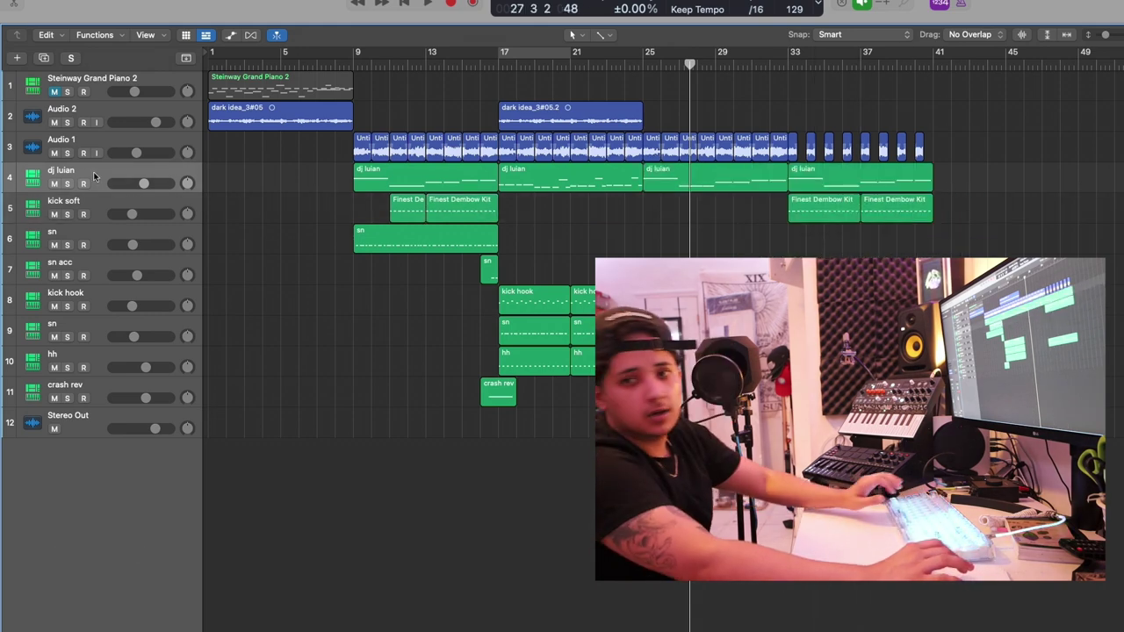
Step: Duplicate the dj luian track without its regions and place the empty copy above the original
left_click(96, 175)
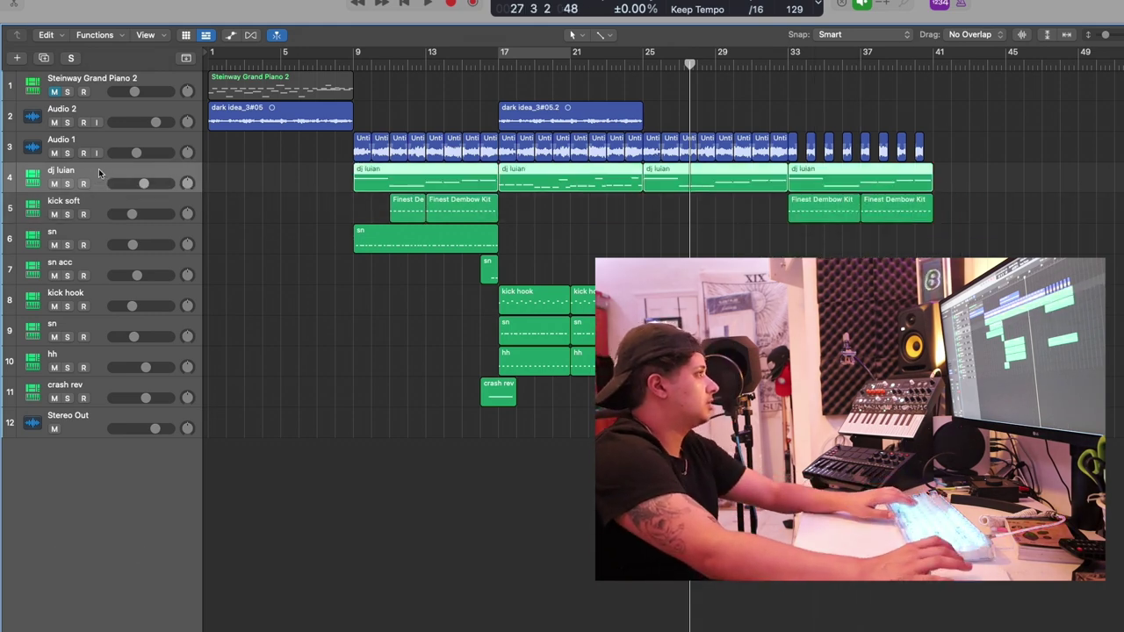
key("super+d")
left_click_drag(98, 202, 94, 164)
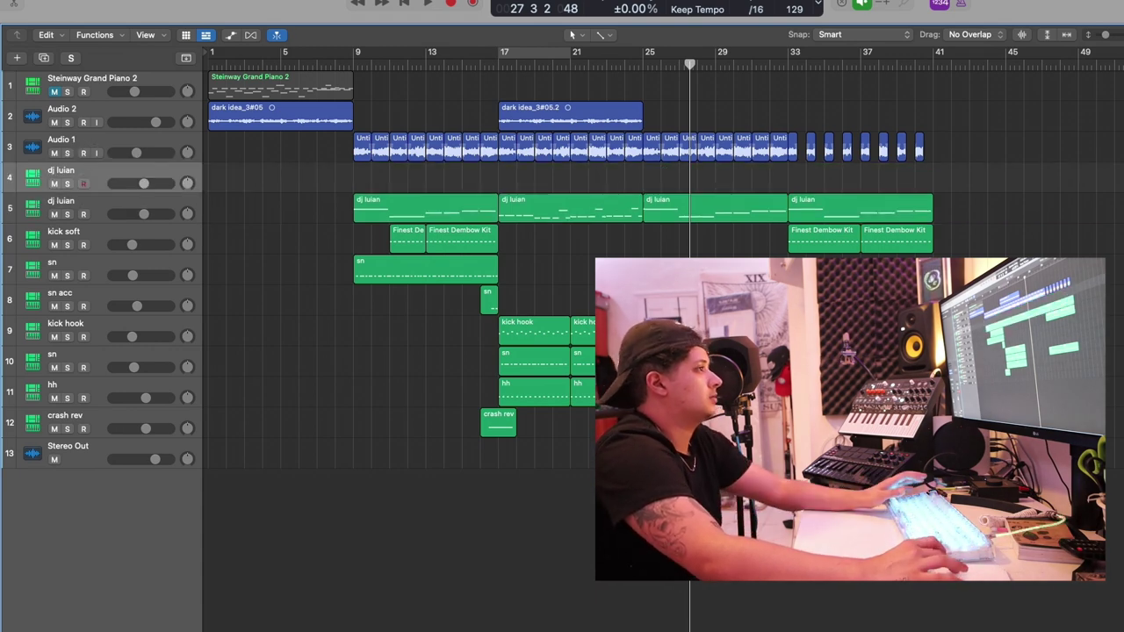
Step: Replace the duplicated track's Sampler with Analog Lab V using the Dark Roller hard bass preset, and close the instrument
left_click(457, 160)
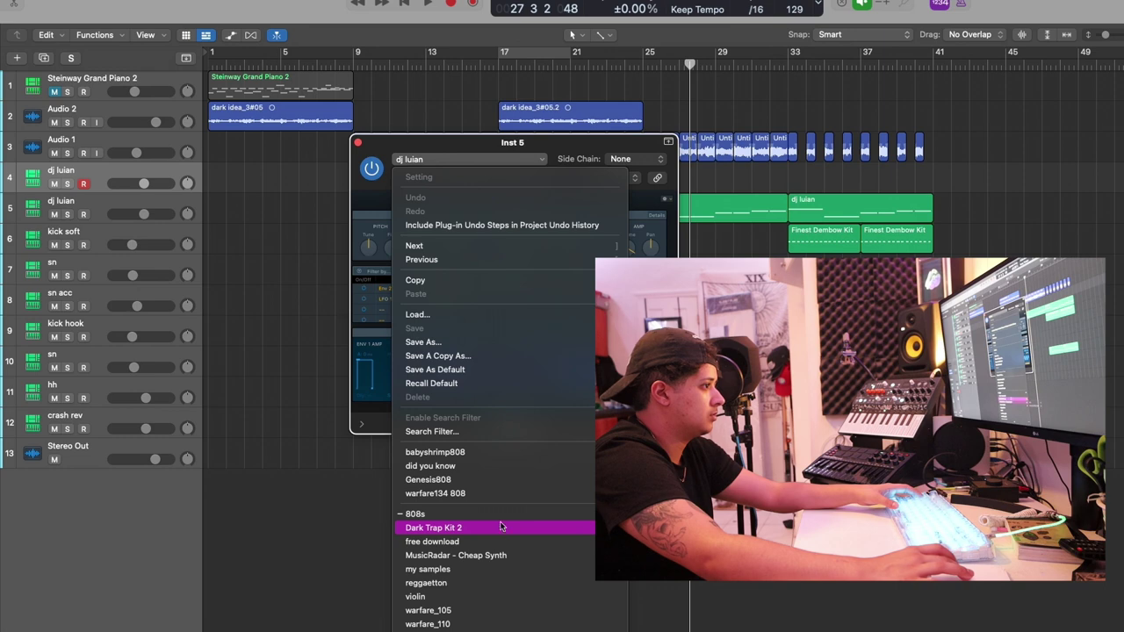
left_click(356, 144)
left_click(357, 142)
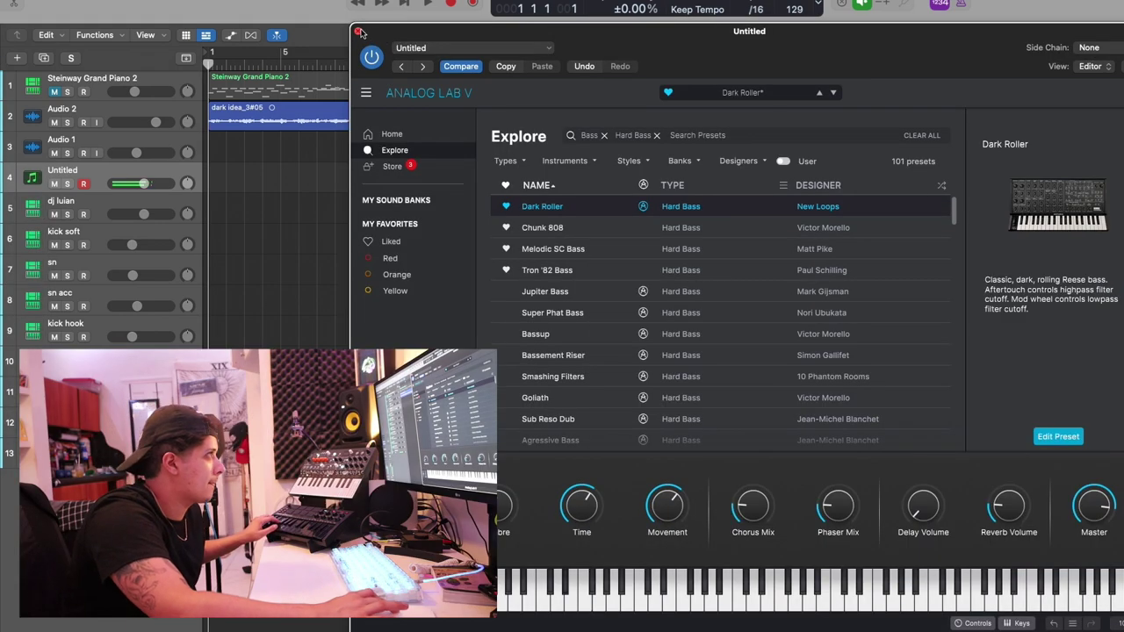
left_click(358, 33)
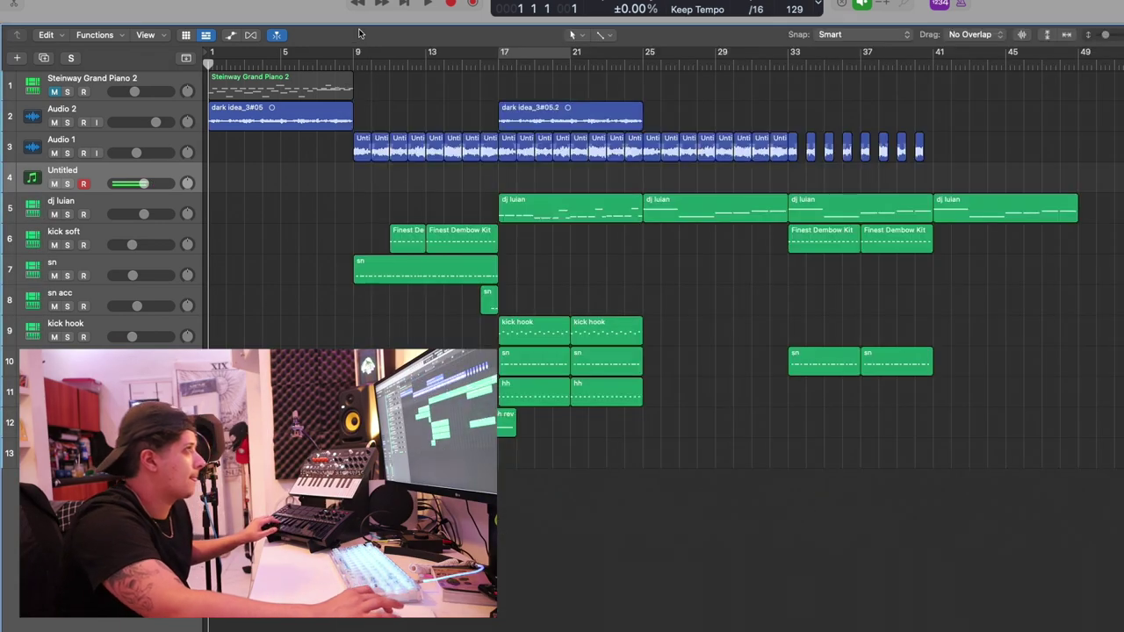
Step: Record a bass line from bar 1 on the Analog Lab V track and raise the Drive of its Distortion effect
left_click(450, 6)
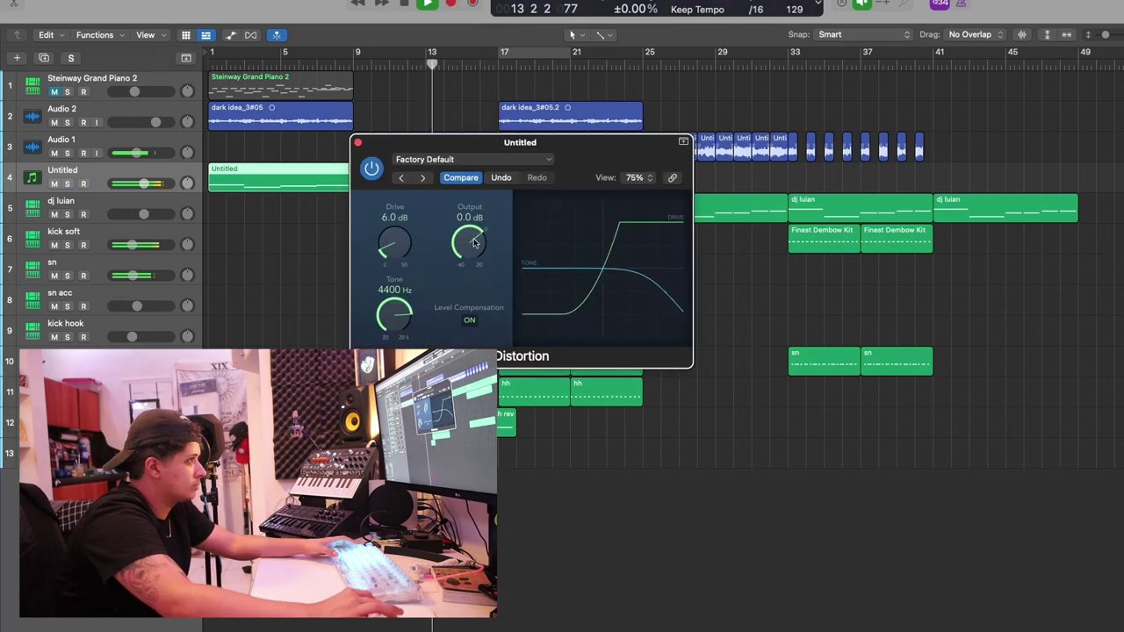
left_click_drag(390, 248, 391, 235)
left_click(357, 142)
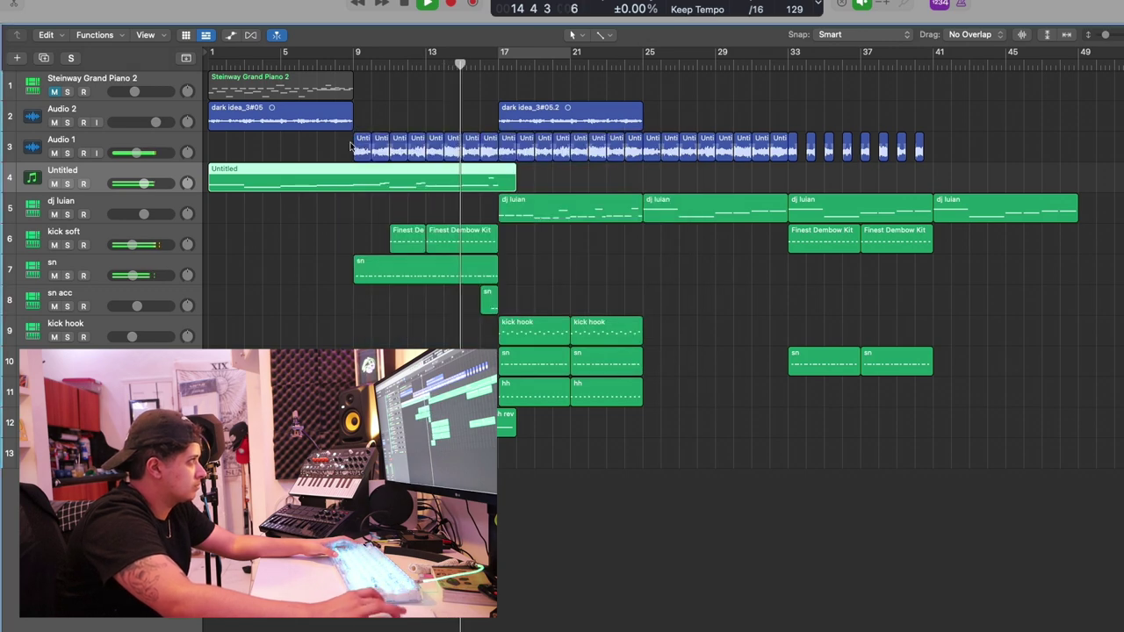
Step: Solo the bass track and audition Hard Bass presets such as Melodic SC Bass and Tron '82 Bass, choosing Bassement Riser
left_click(67, 185)
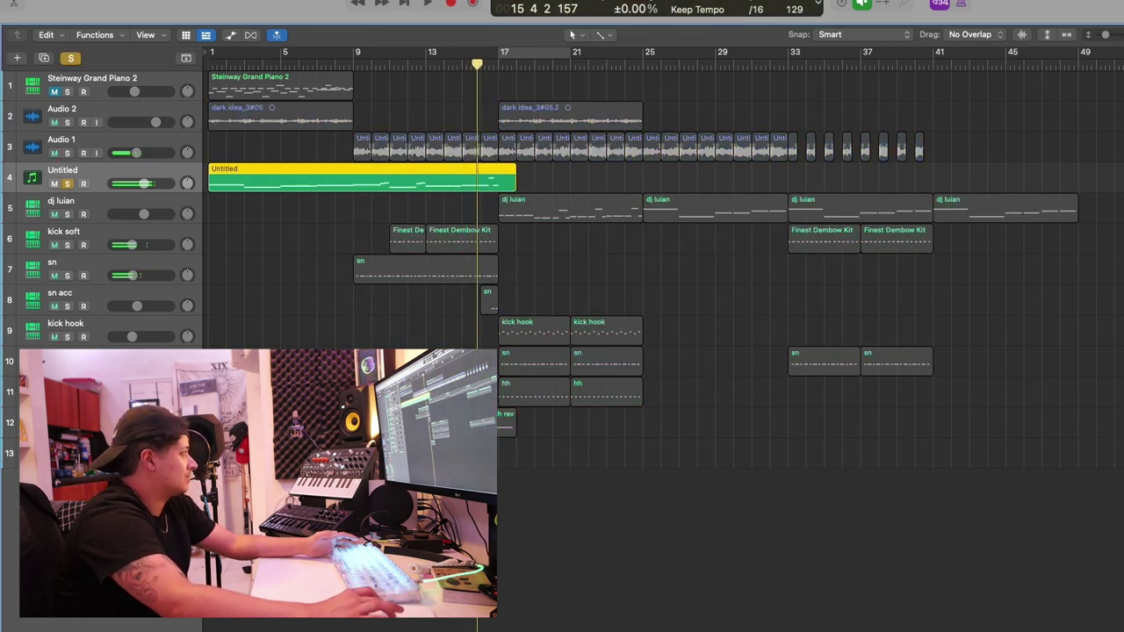
key("v")
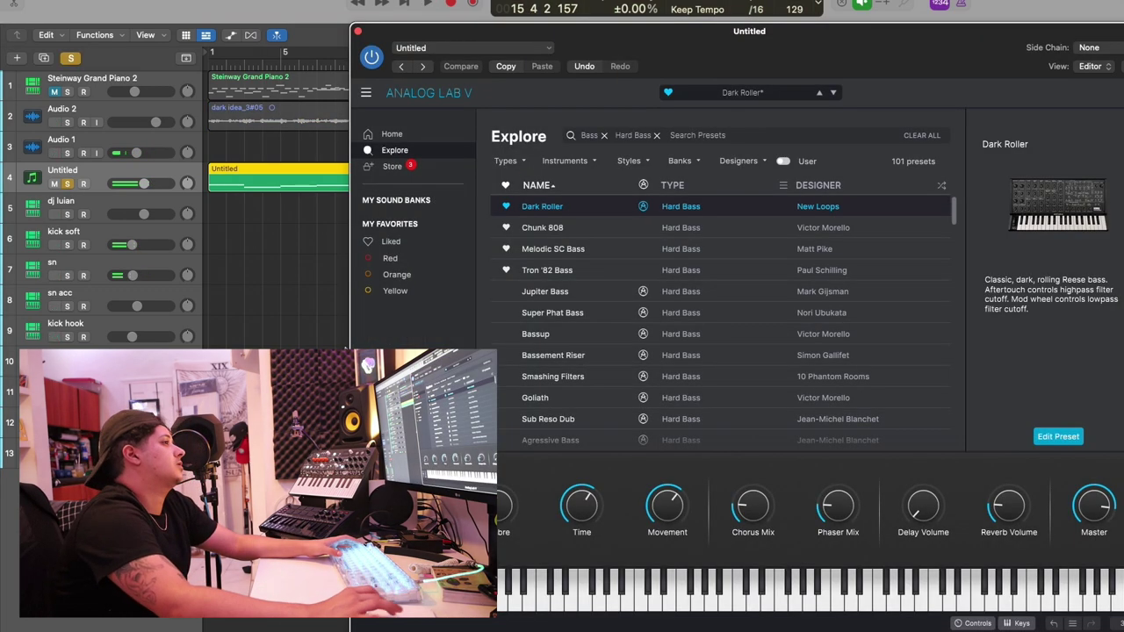
key("space")
left_click(565, 249)
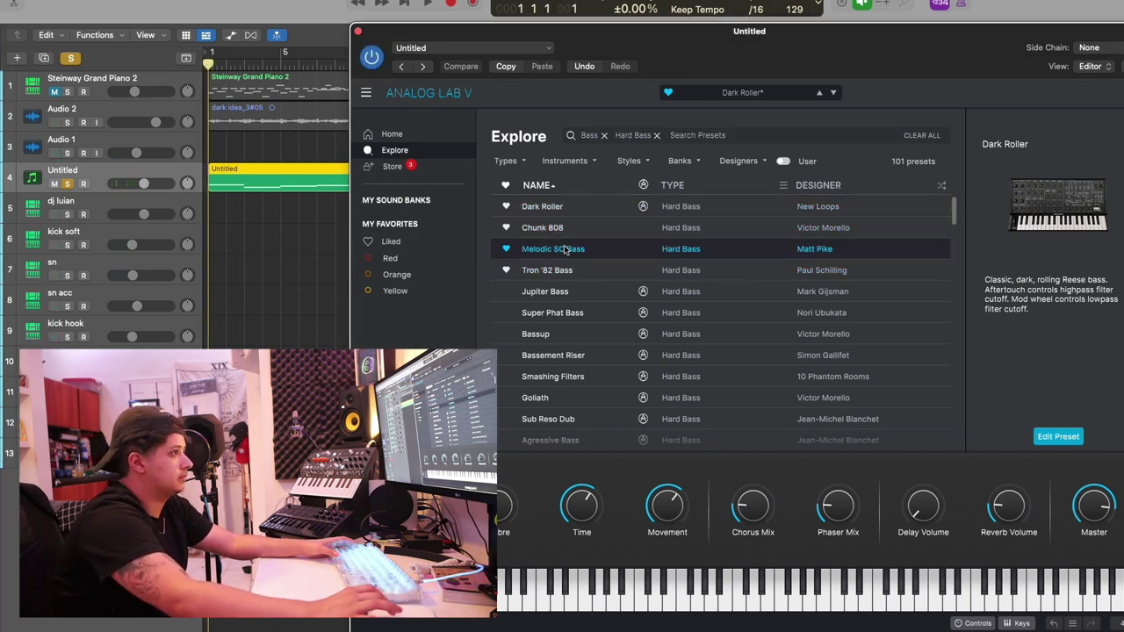
key("space")
left_click(571, 271)
left_click(568, 251)
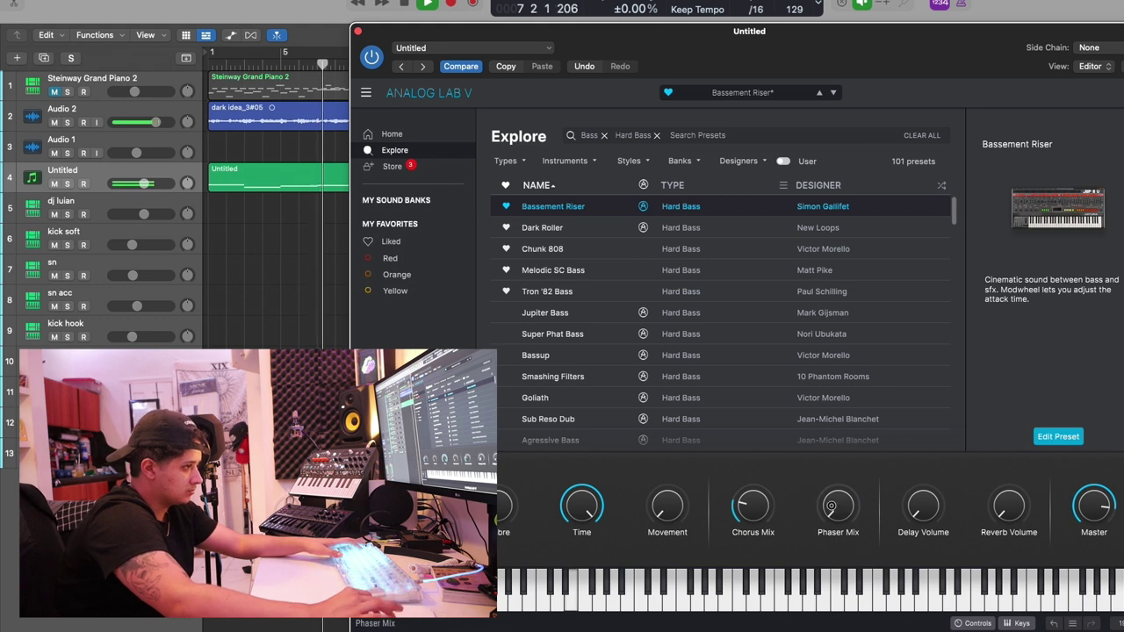
Step: Raise the bass preset's Phaser Mix, set its Reverb Volume to about 0.108 and close Analog Lab V
left_click_drag(832, 506, 832, 481)
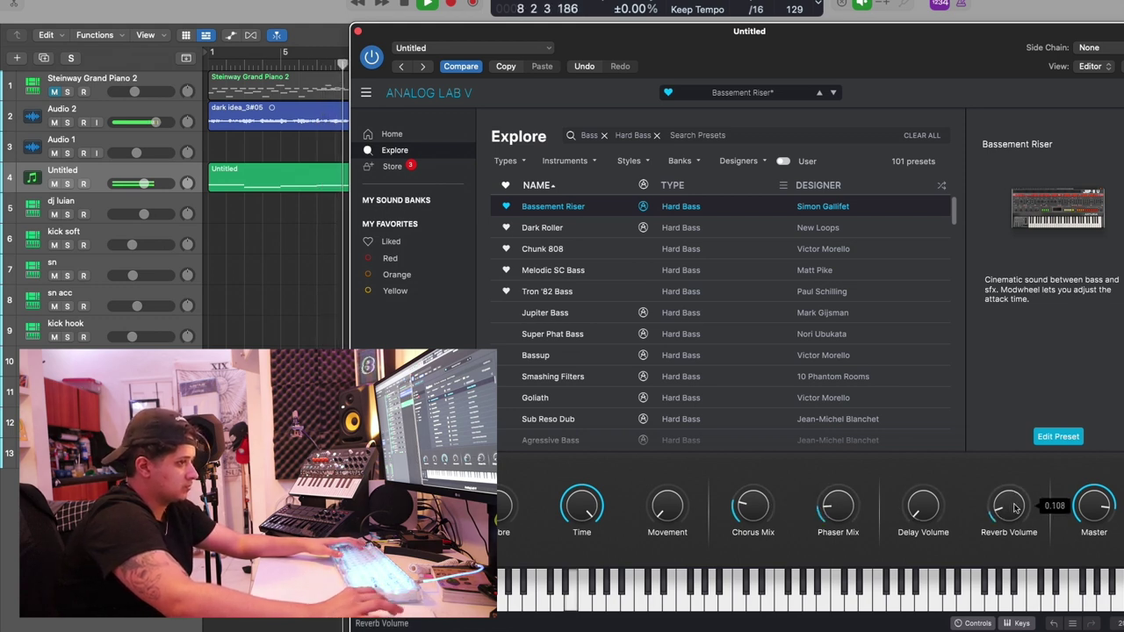
left_click(358, 31)
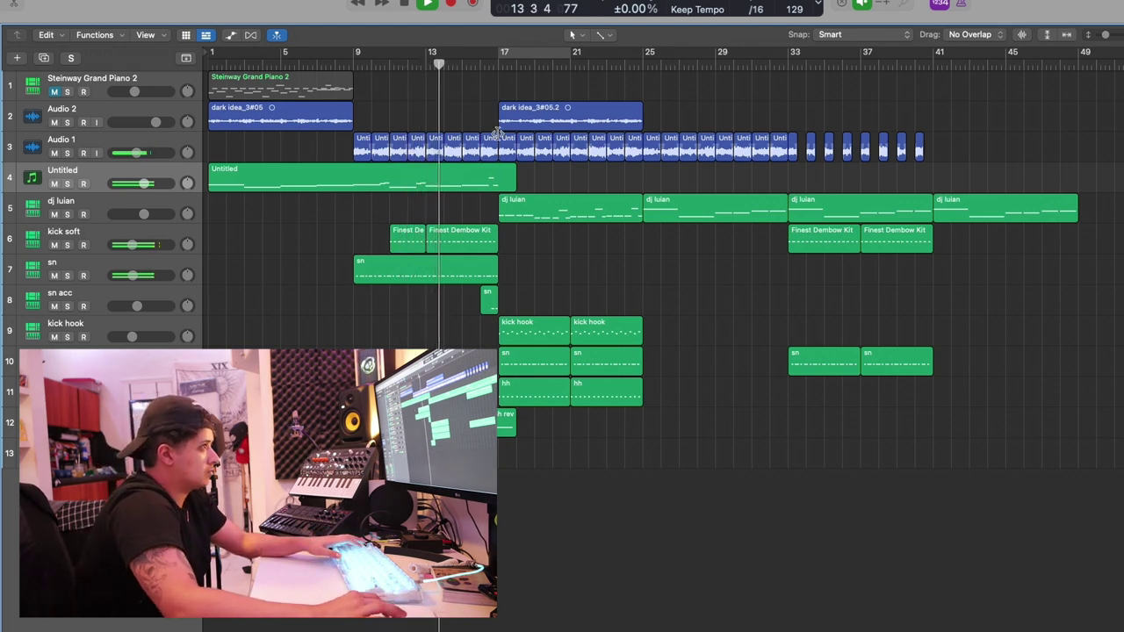
Step: Copy the recorded bass region from bar 1 to bar 25 on the same track
key("super+Right")
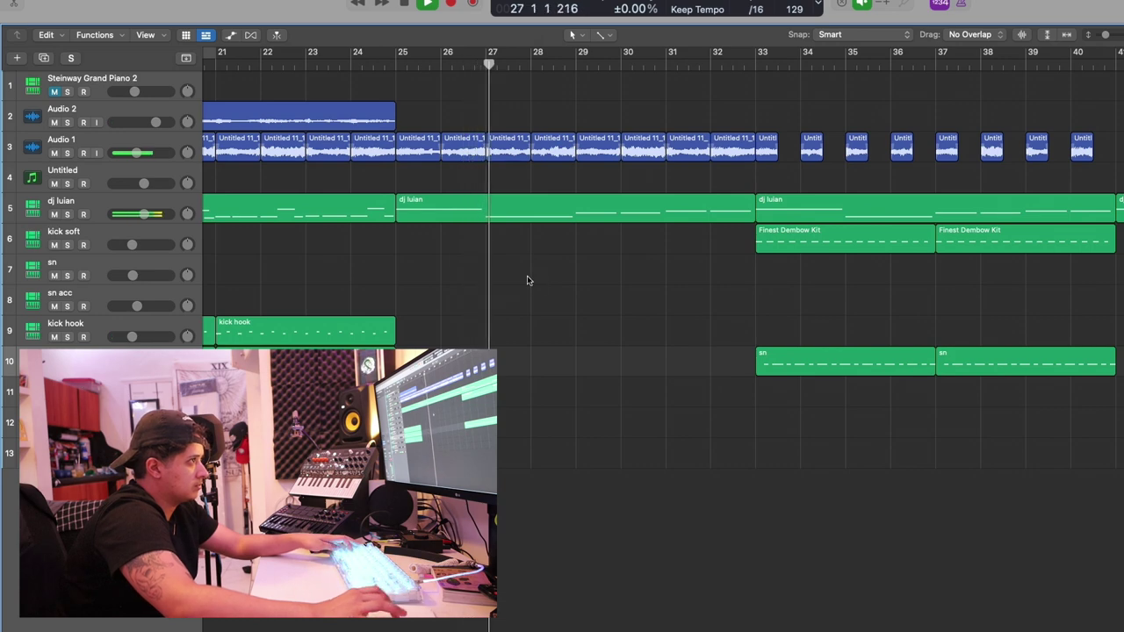
key("super+Left")
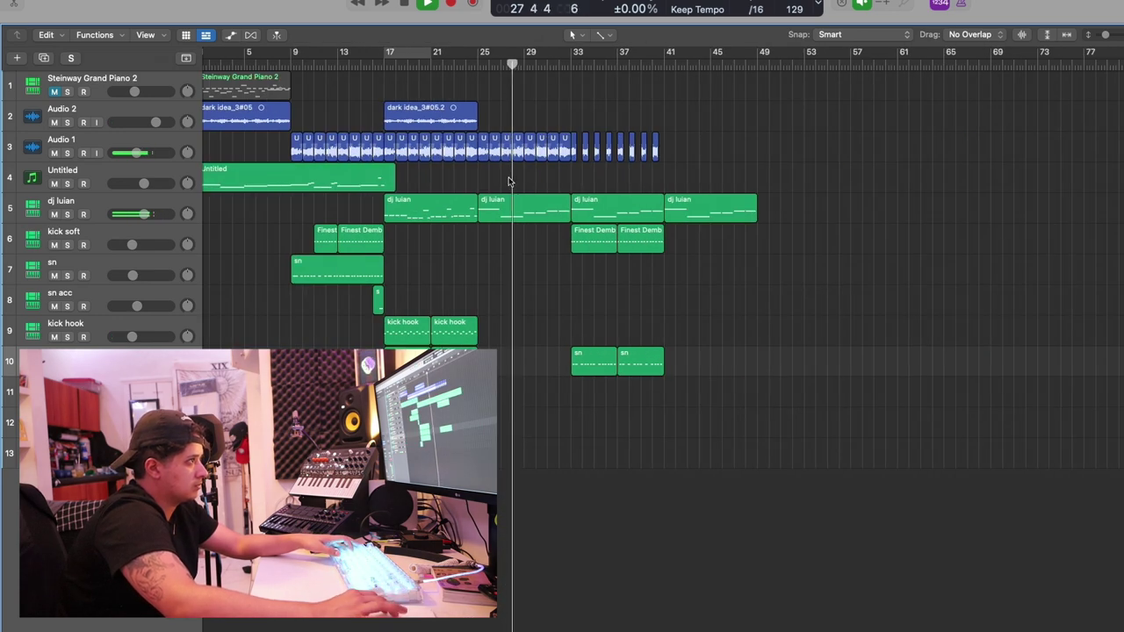
scroll(509, 181, "left", 1)
left_click_drag(272, 179, 553, 181)
Step: Delete the dj luian regions at bars 25 and 33
left_click(540, 209)
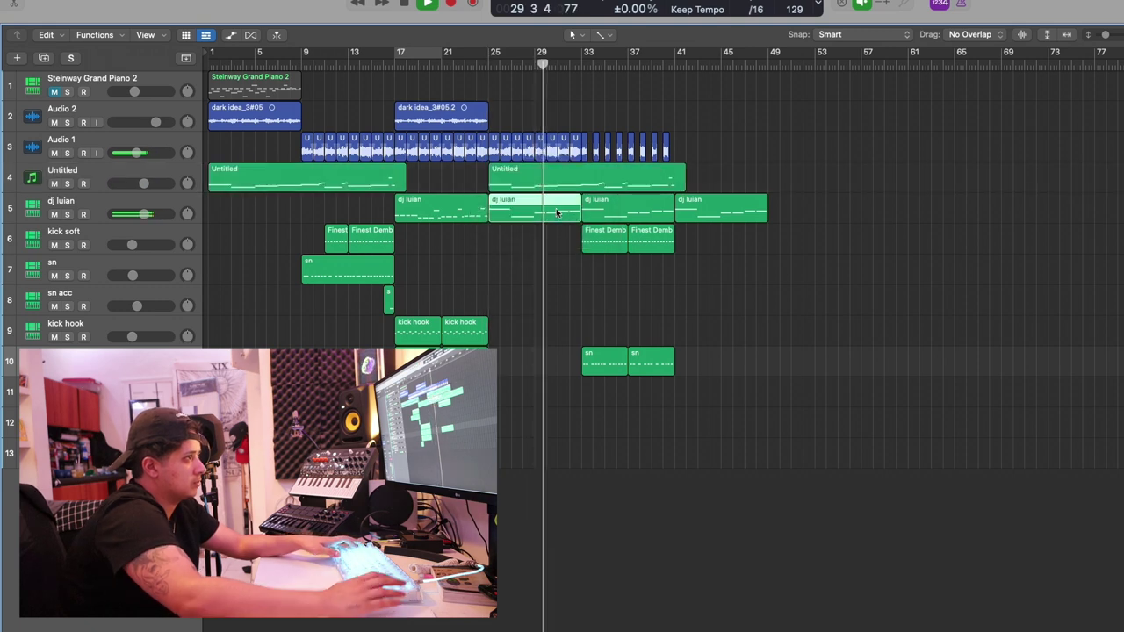
key("Delete")
left_click(594, 209)
key("Delete")
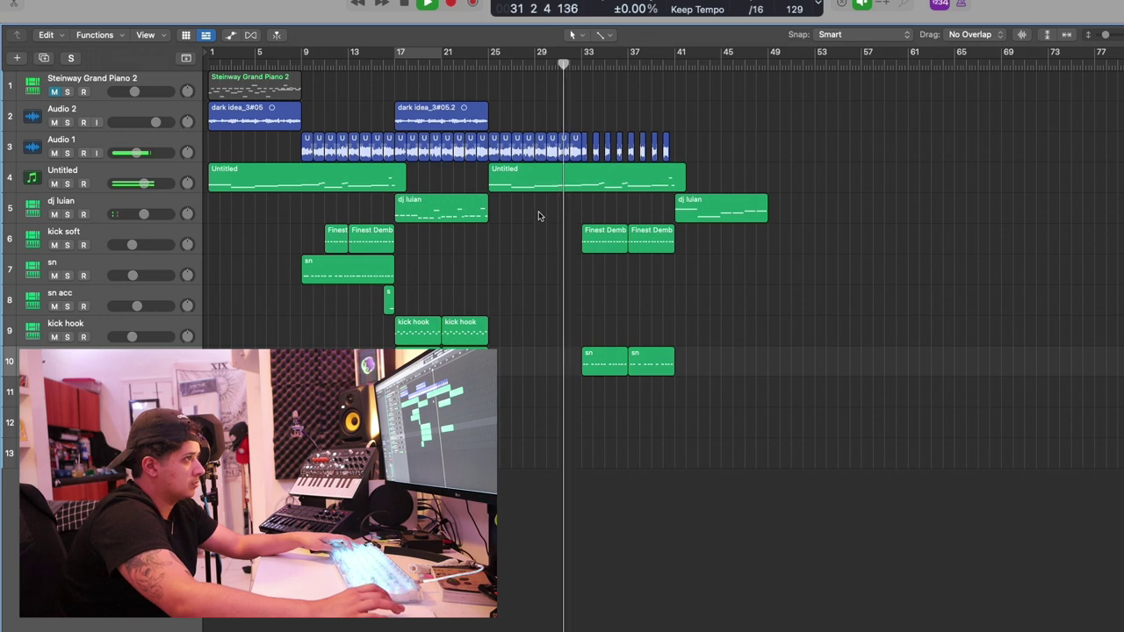
Step: Extend the arrangement to bar 57 with copies of the kick soft, sn and full-length Audio 1 regions, and place the playhead at bar 33
key("super+Right")
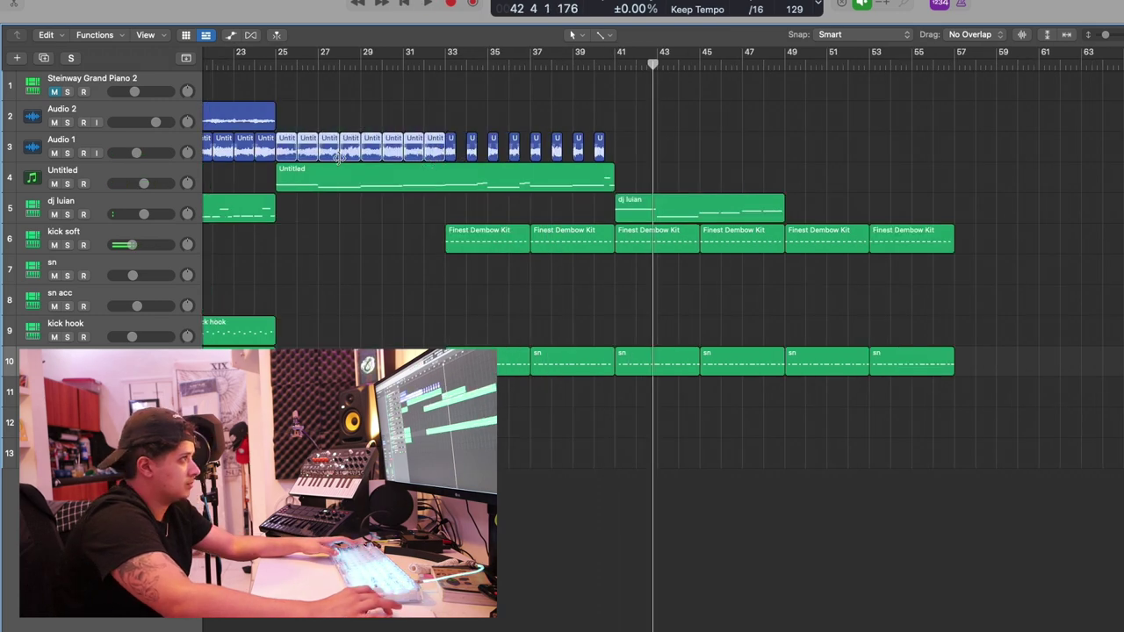
left_click_drag(285, 148, 797, 147)
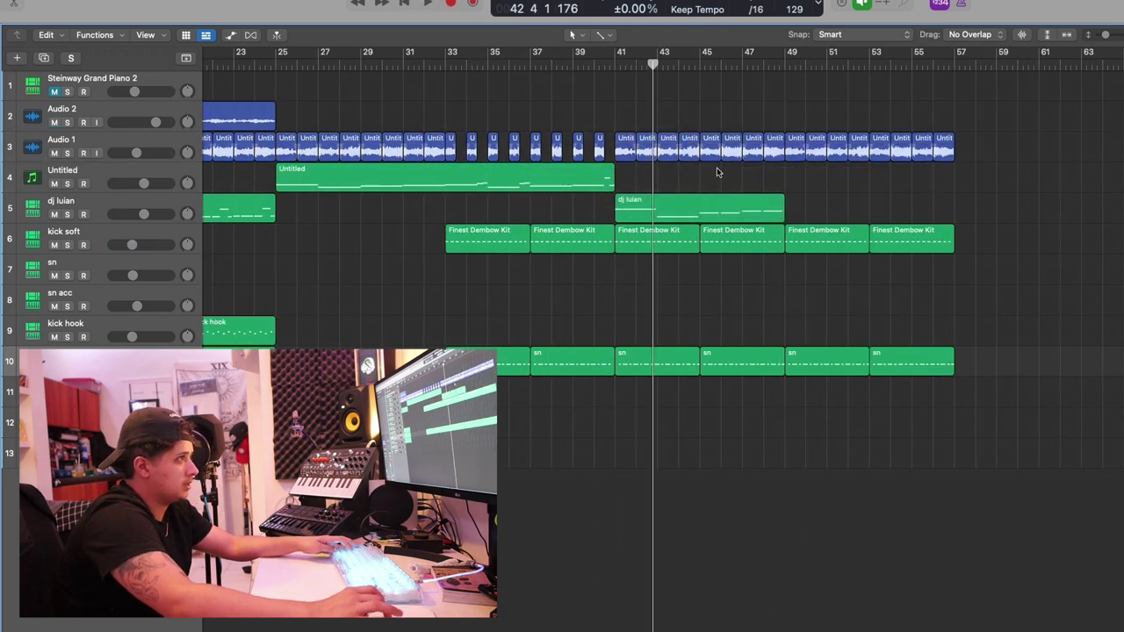
left_click(445, 64)
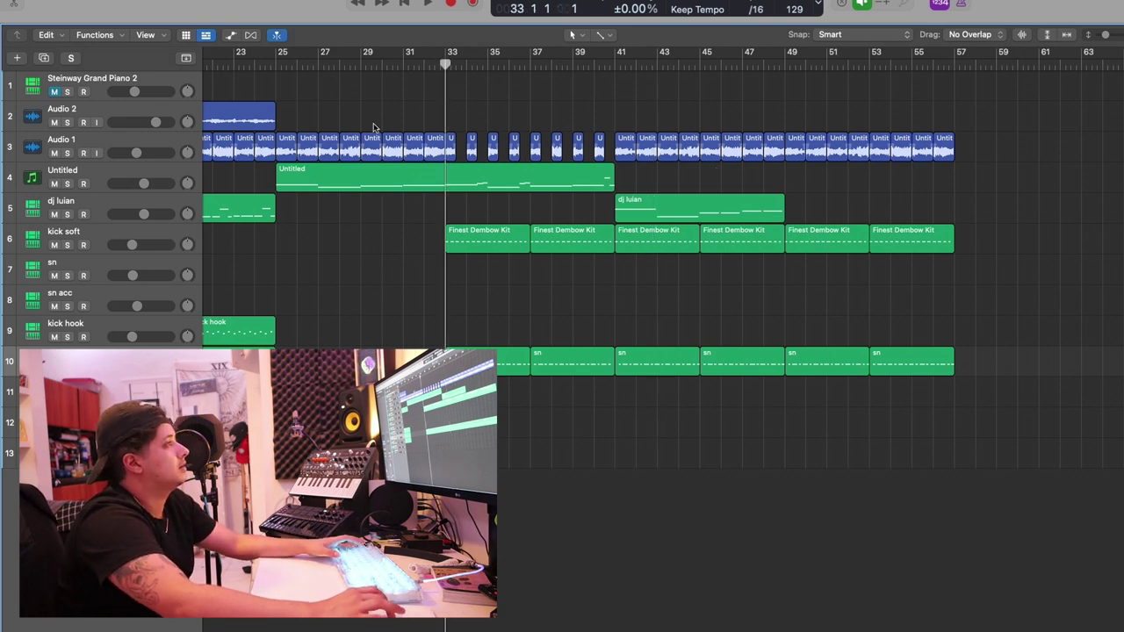
Step: Look over the arrangement from bar 1 to bar 57 and select the Audio 1 track
key("super+Left")
key("super+Left")
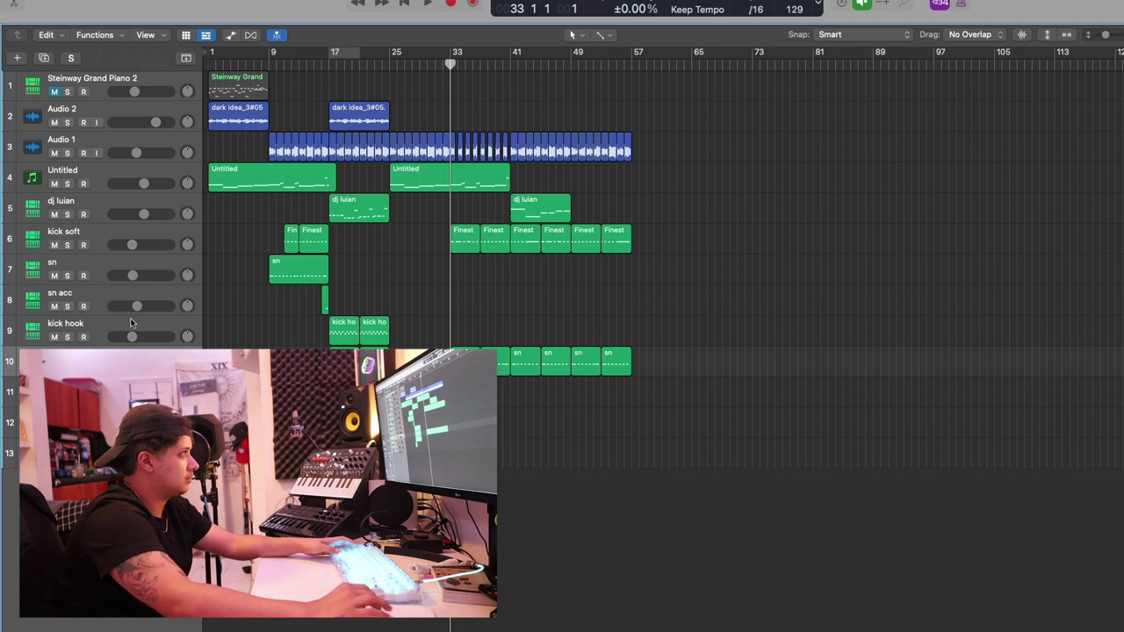
left_click(104, 136)
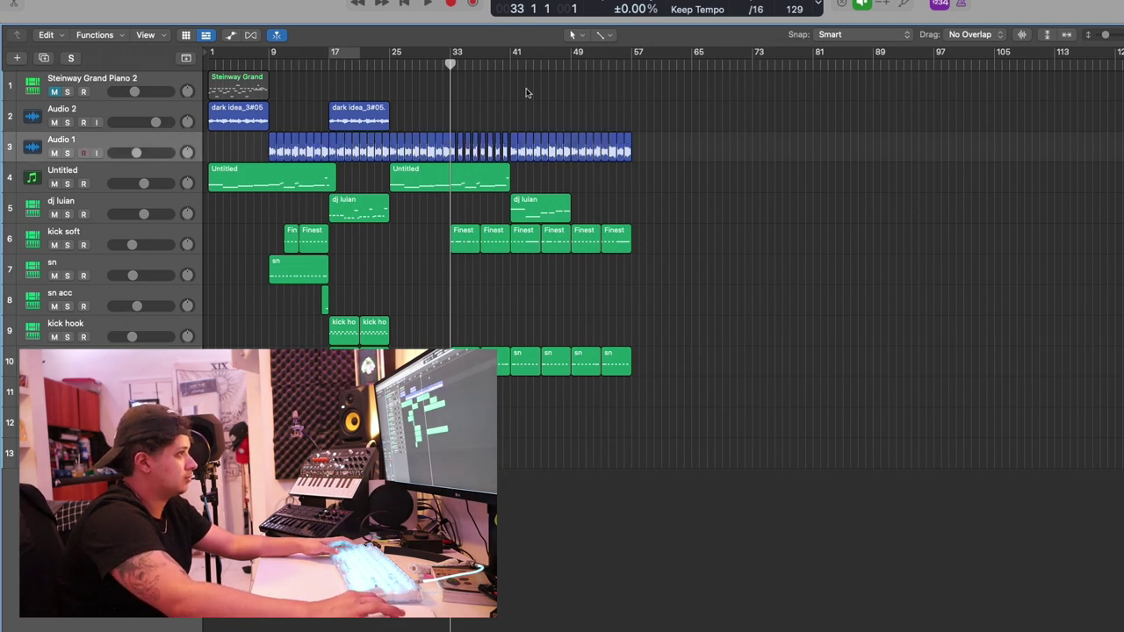
key("super+Right")
key("super+Right")
scroll(494, 123, "left", 2)
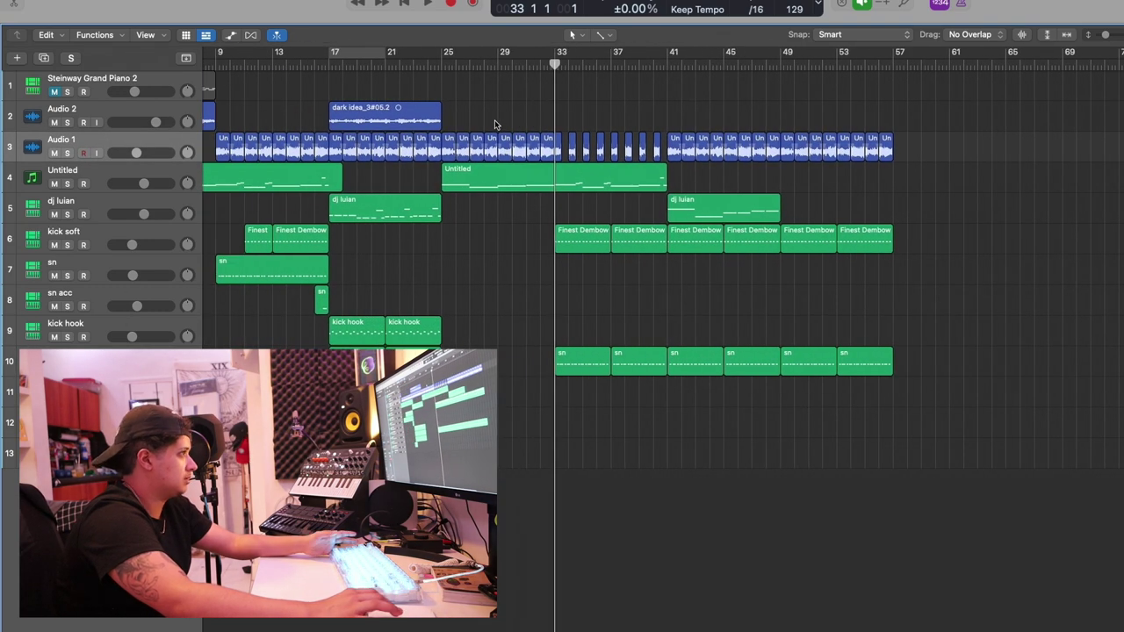
scroll(494, 124, "left", 3)
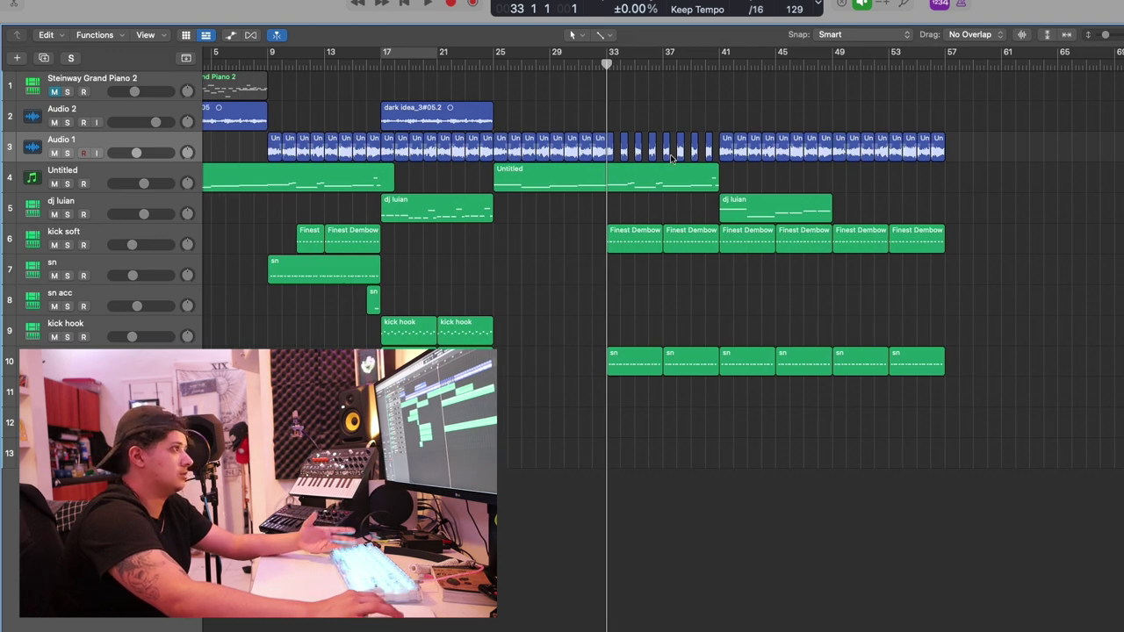
scroll(670, 157, "left", 3)
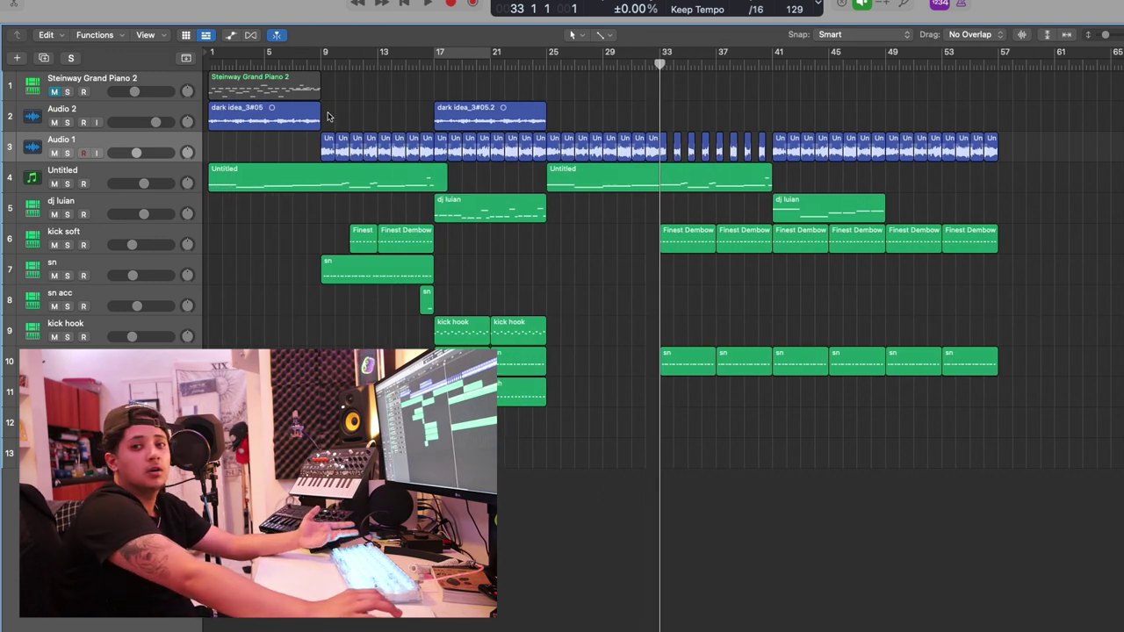
scroll(562, 146, "right", 4)
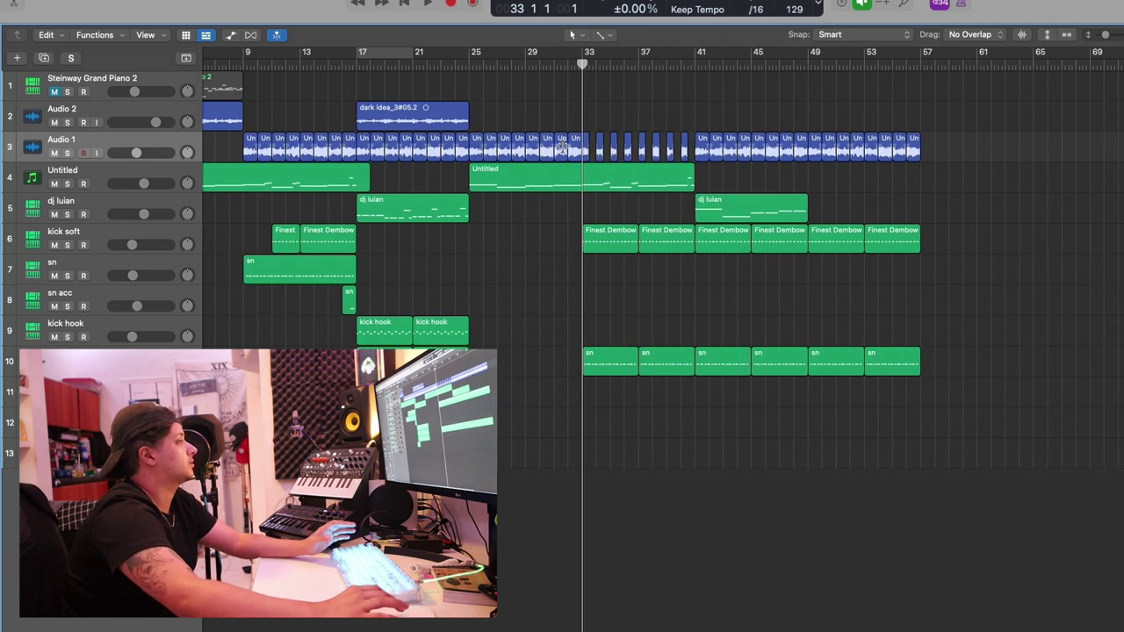
Step: Create one new software instrument track with Arturia's Analog Lab V as its instrument
left_click(15, 57)
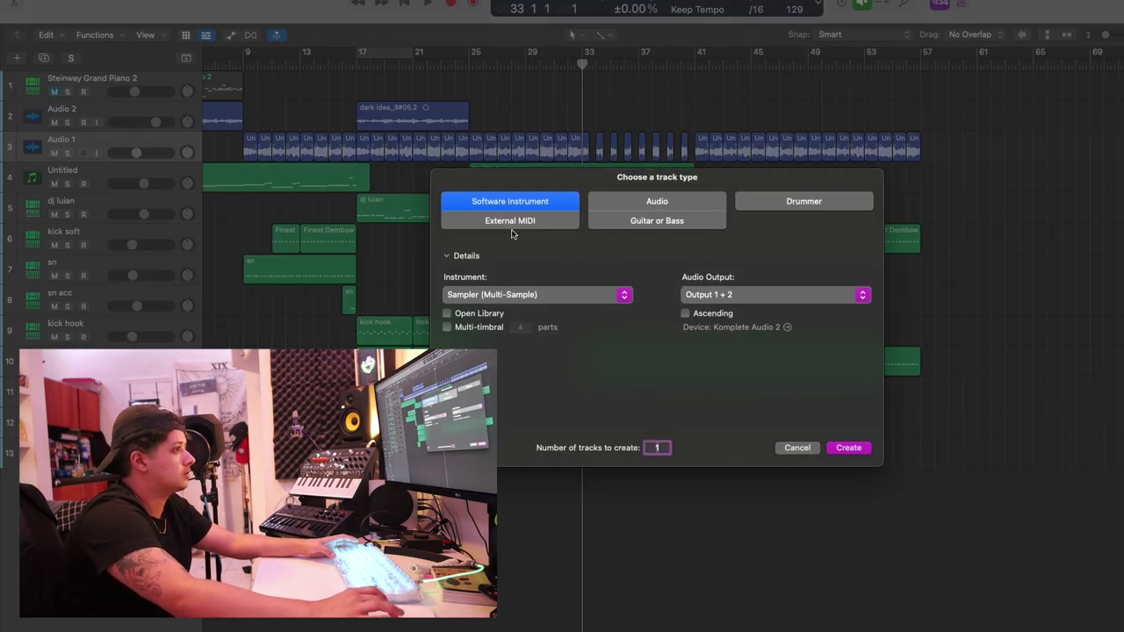
left_click(552, 286)
mouse_move(556, 301)
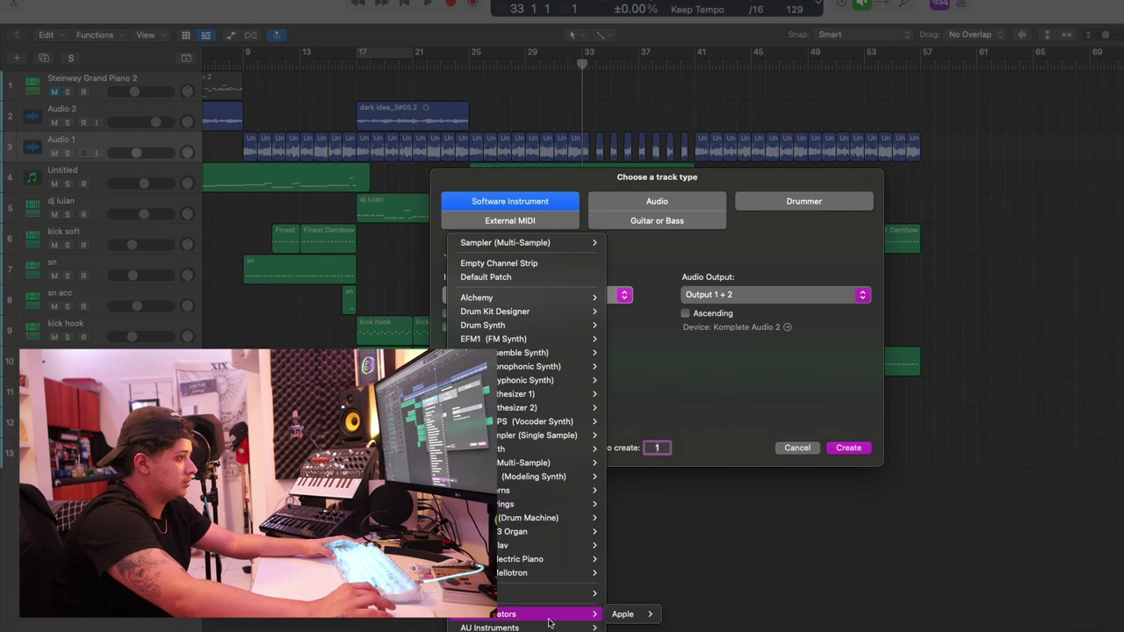
mouse_move(562, 627)
mouse_move(684, 439)
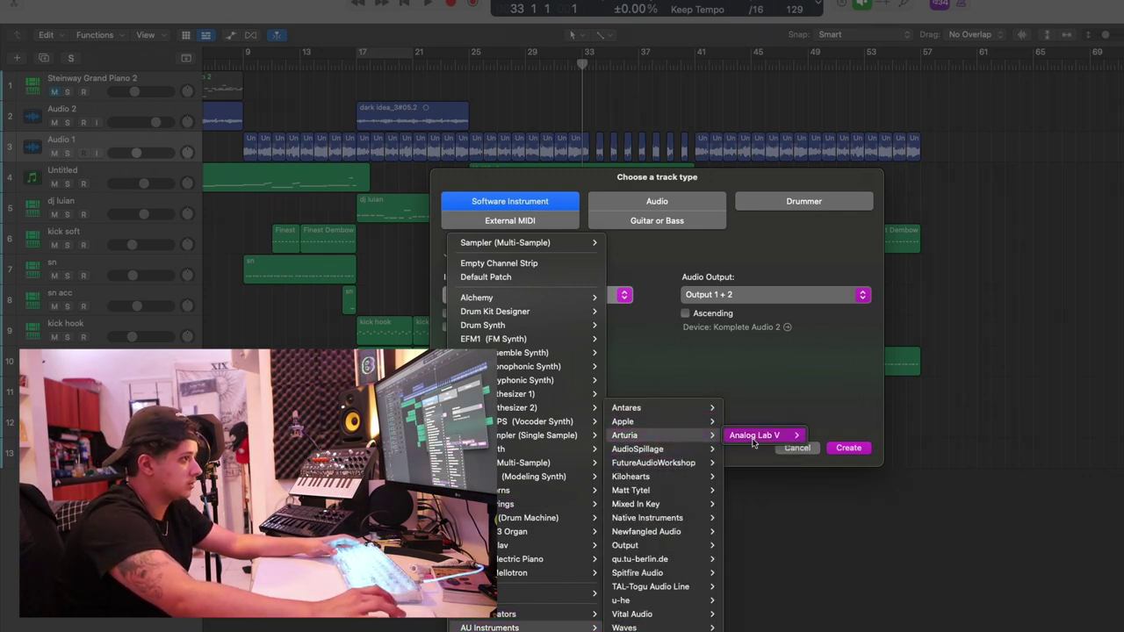
left_click(809, 436)
left_click(853, 449)
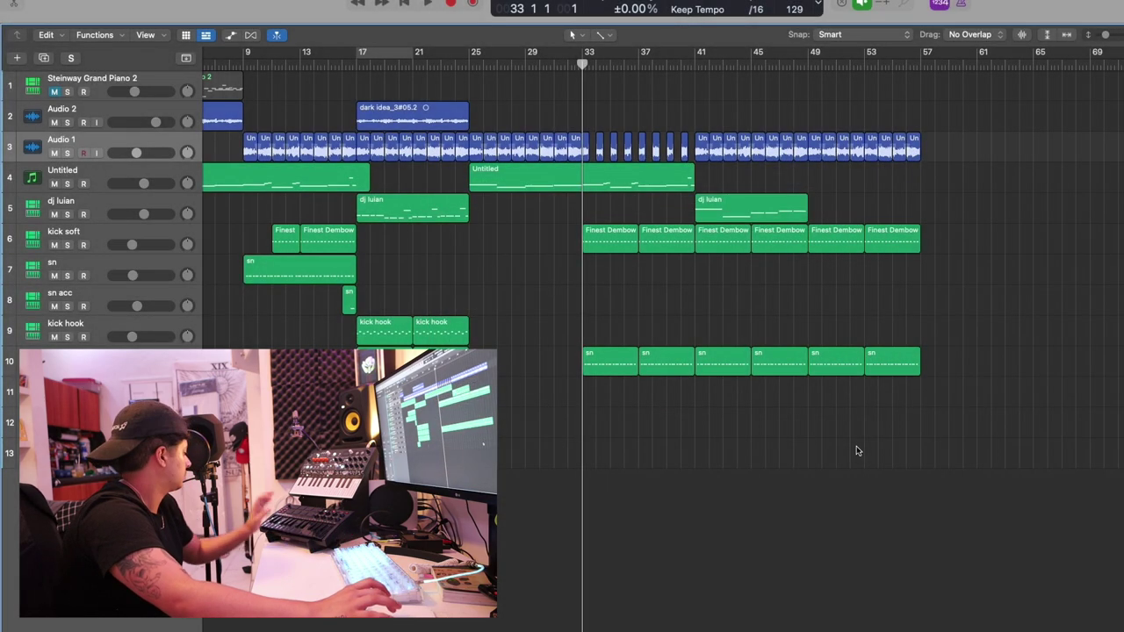
Step: Record a pad part on the new Analog Lab V track from bar 33
key("r")
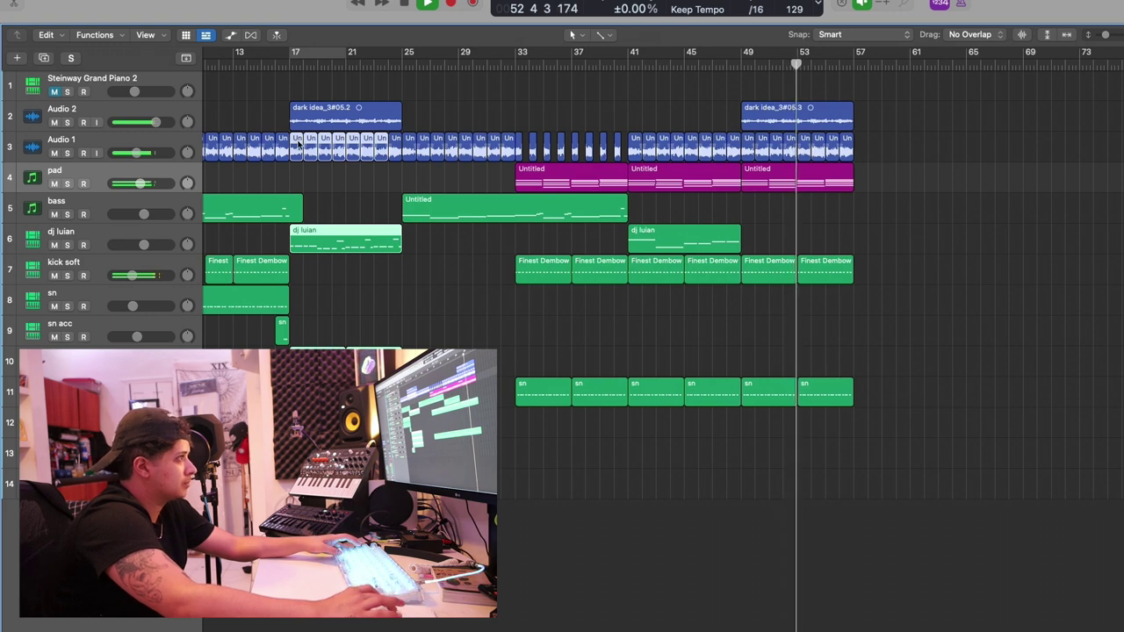
Step: Copy the hook's Audio 1 slices, dj luian, kick hook, sn and hh regions from bar 17 to bar 57
left_click_drag(297, 150, 860, 158)
left_click_drag(397, 146, 961, 143)
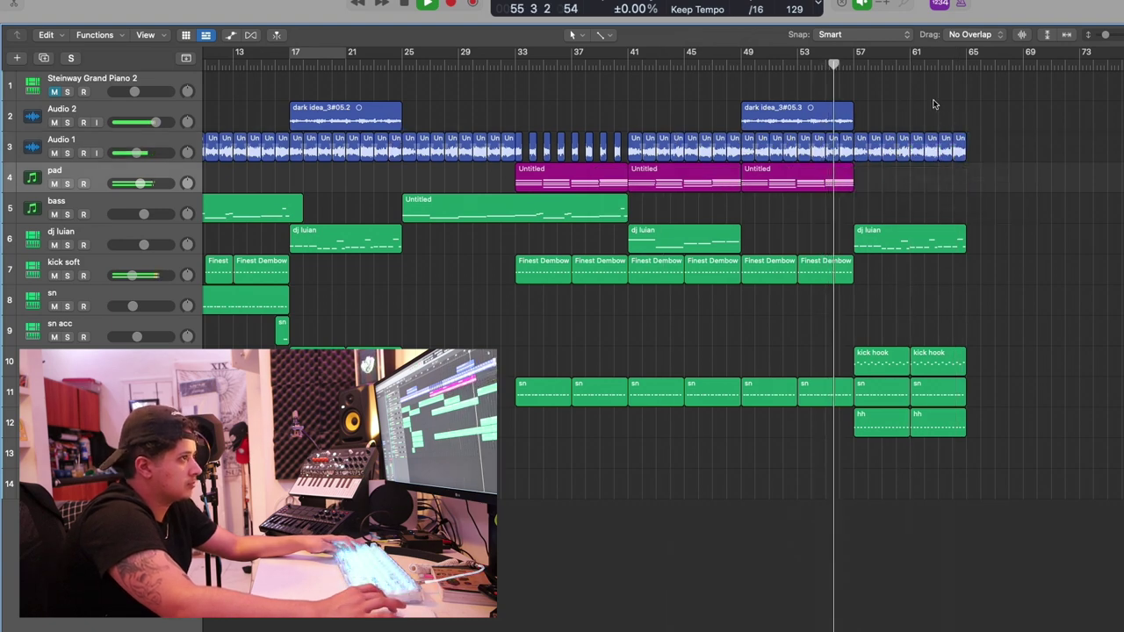
scroll(880, 211, "right", 3)
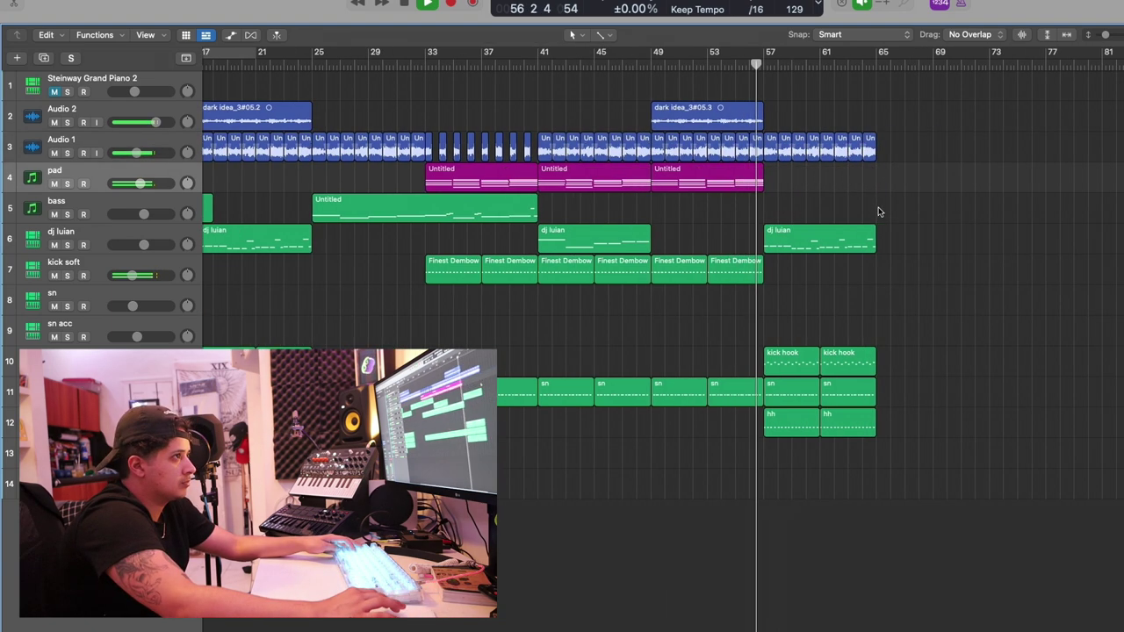
Step: Copy the pad region from bar 49 to bar 57, and duplicate the whole bar 57–65 section at bar 65
left_click(779, 186)
scroll(779, 187, "left", 10)
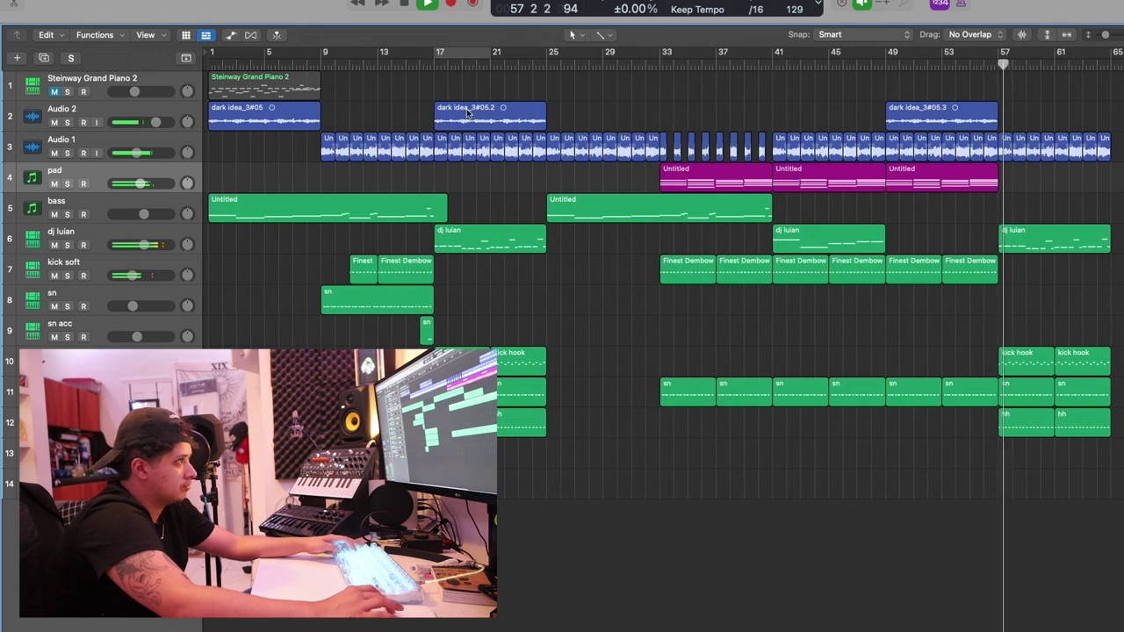
left_click_drag(475, 107, 361, 108)
left_click_drag(581, 186, 693, 187)
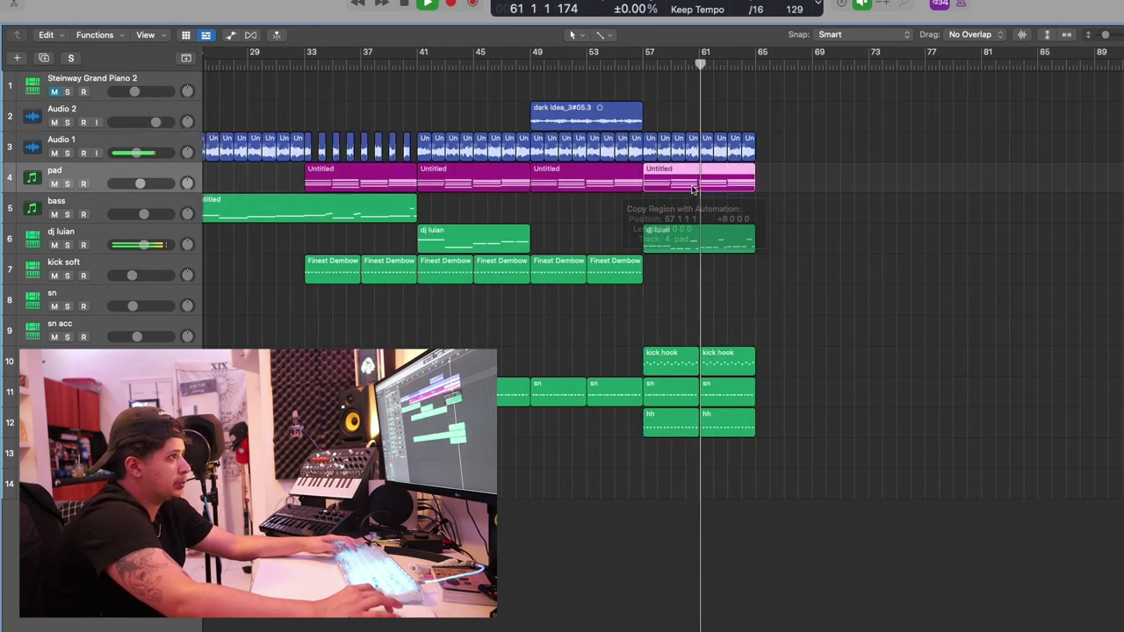
left_click_drag(784, 450, 766, 158)
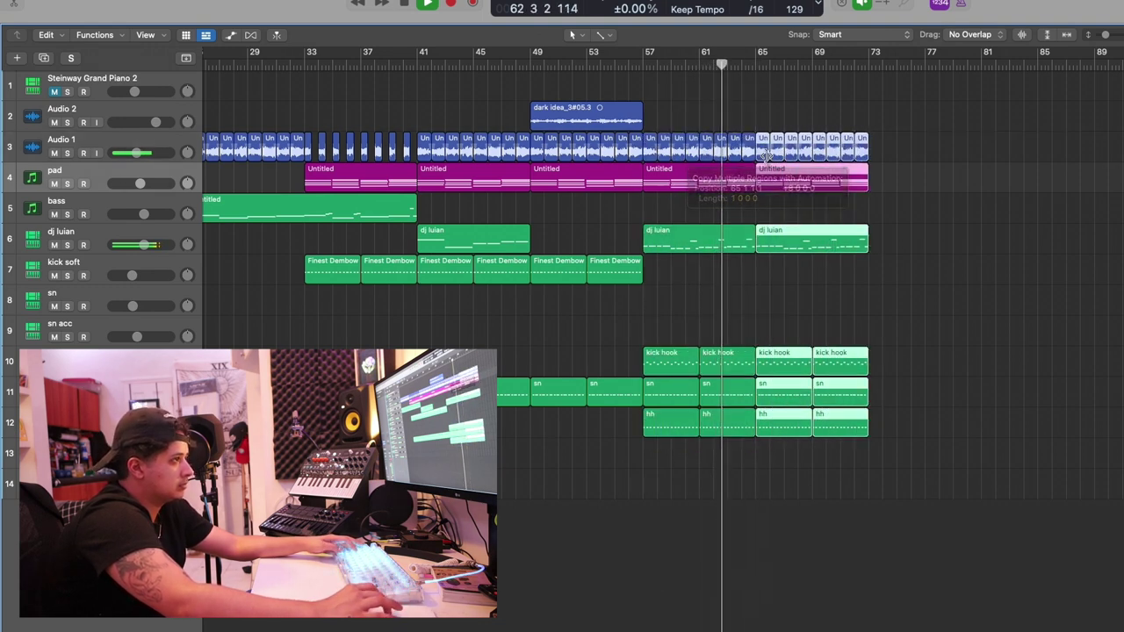
Step: Duplicate the pad track and browse the Lead sounds in its Analog Lab V instrument
left_click(85, 166)
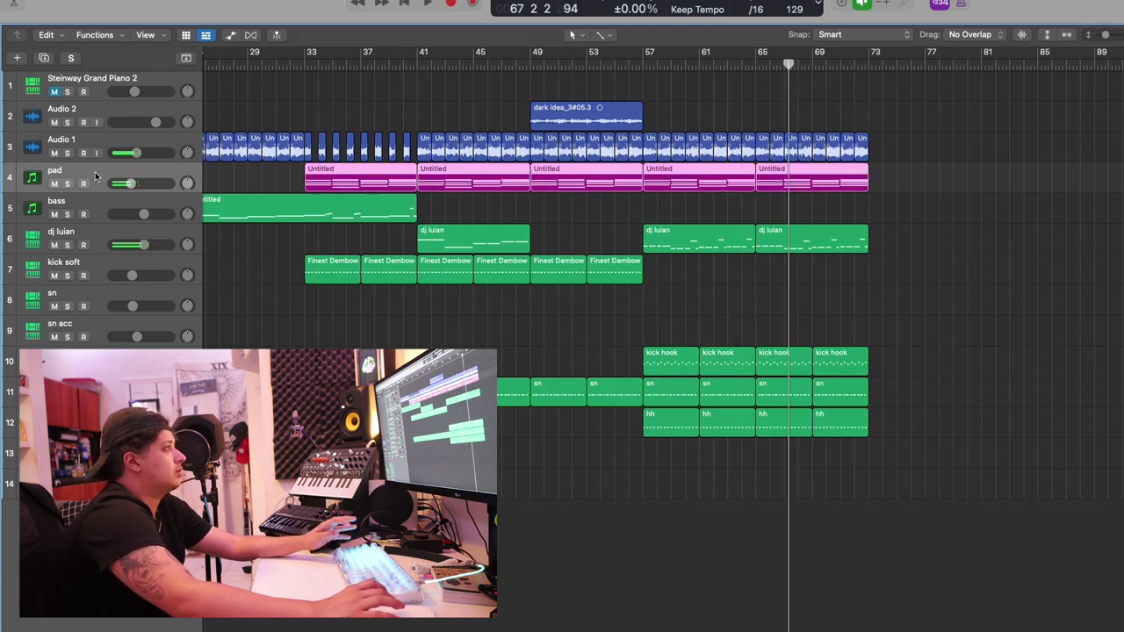
key("super+d")
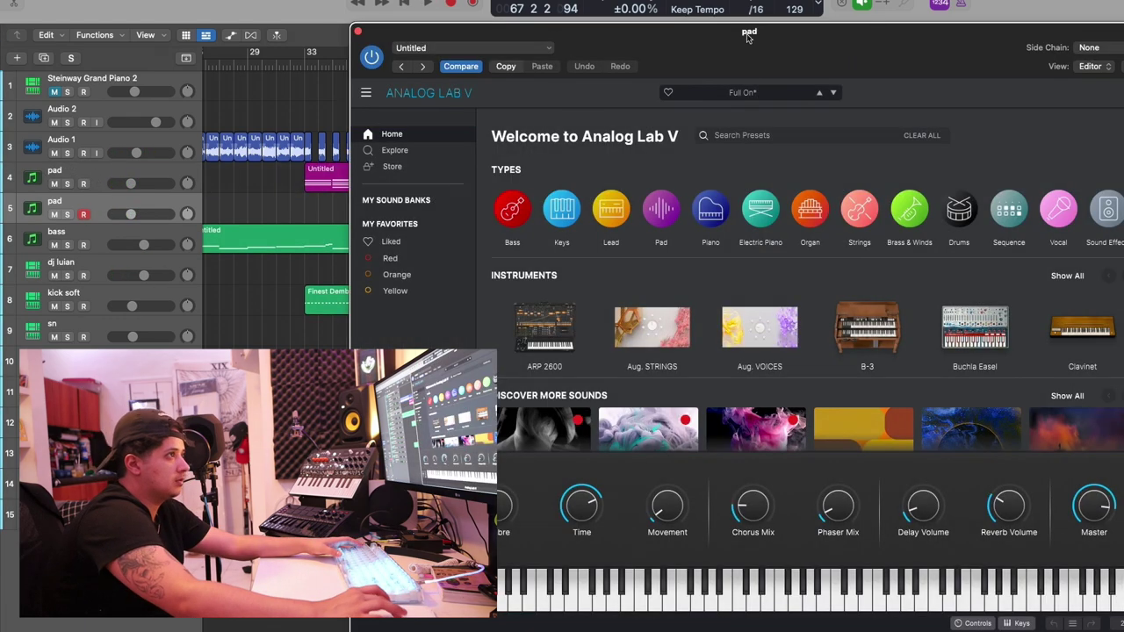
left_click(620, 211)
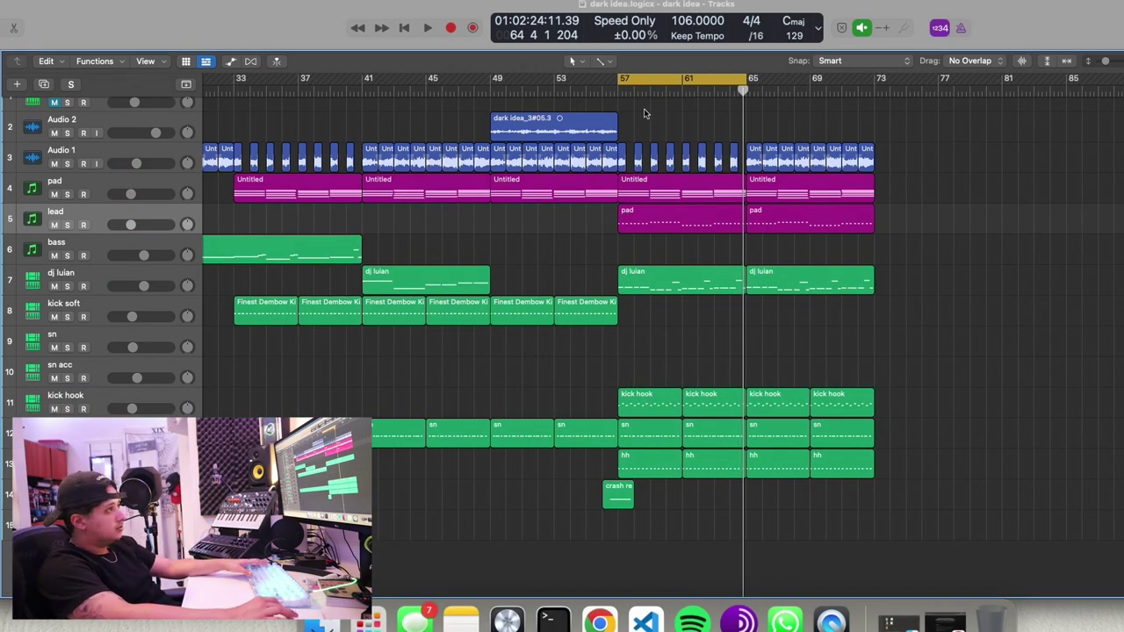
Step: Place the playhead at bar 57 and examine the Audio 1, pad and lead regions from bar 57 to bar 73
left_click(617, 93)
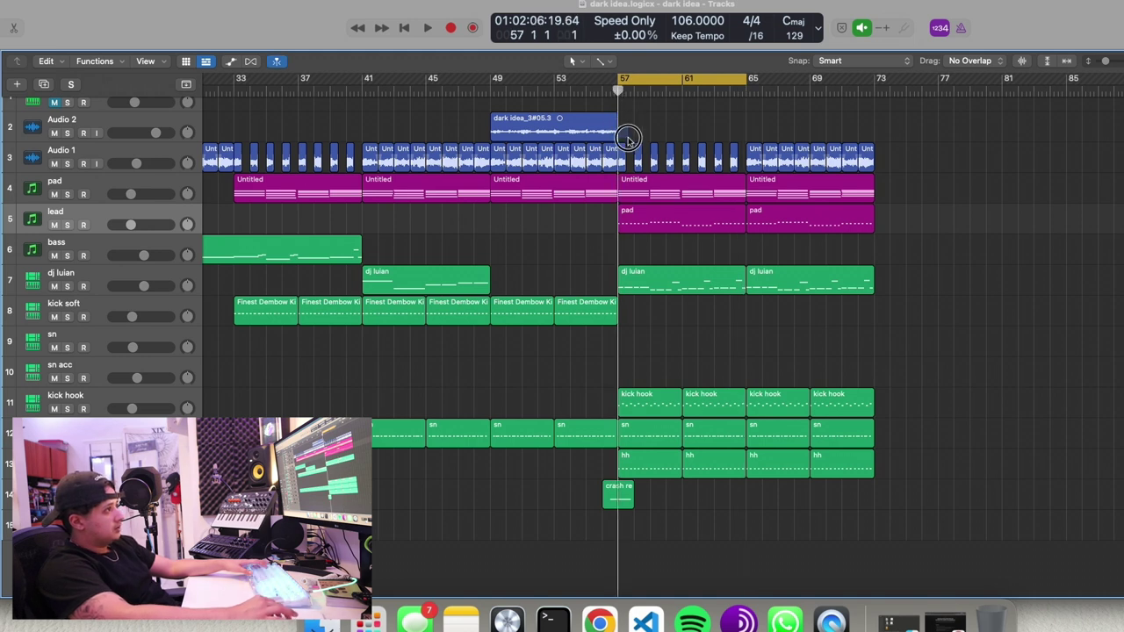
left_click_drag(655, 155, 737, 164)
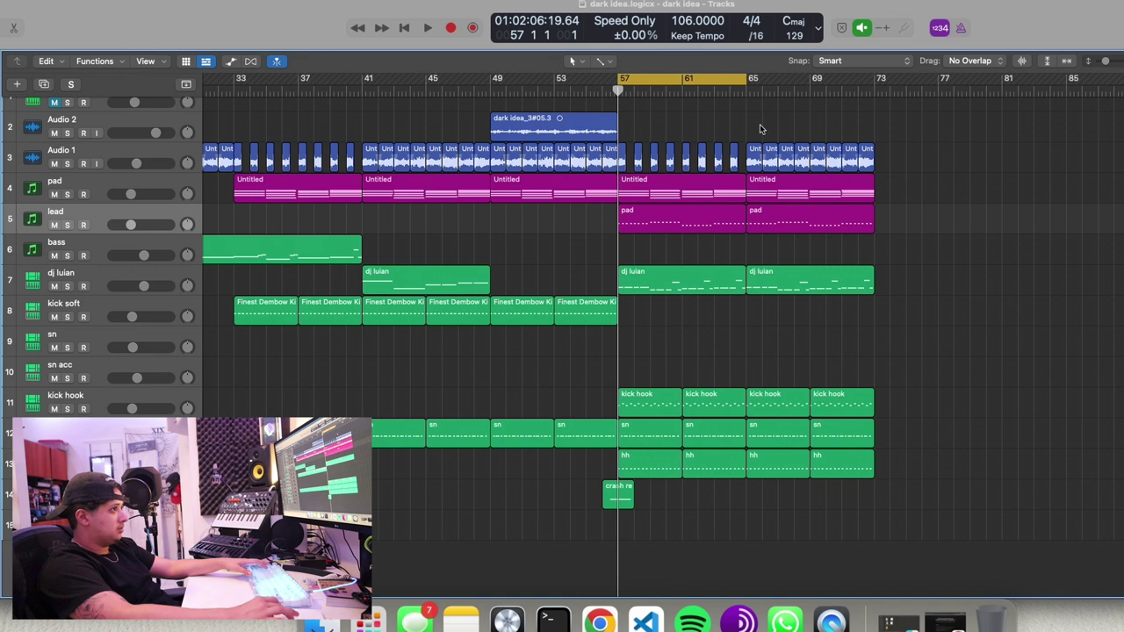
left_click_drag(774, 147, 865, 158)
left_click_drag(749, 130, 878, 168)
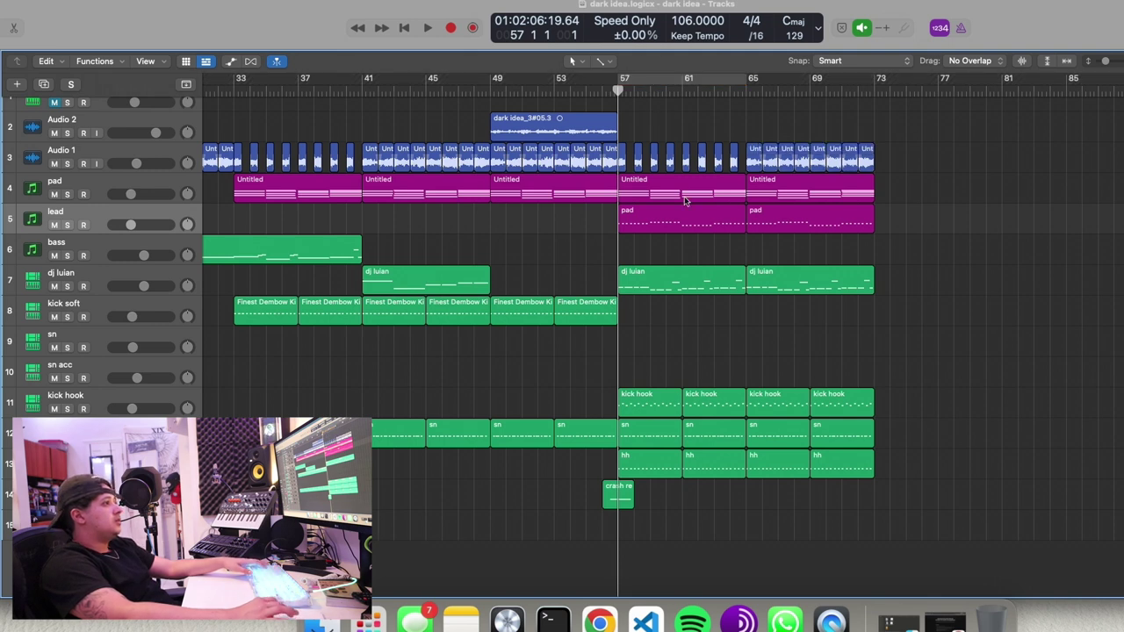
left_click(694, 189)
left_click(795, 193)
left_click(666, 225)
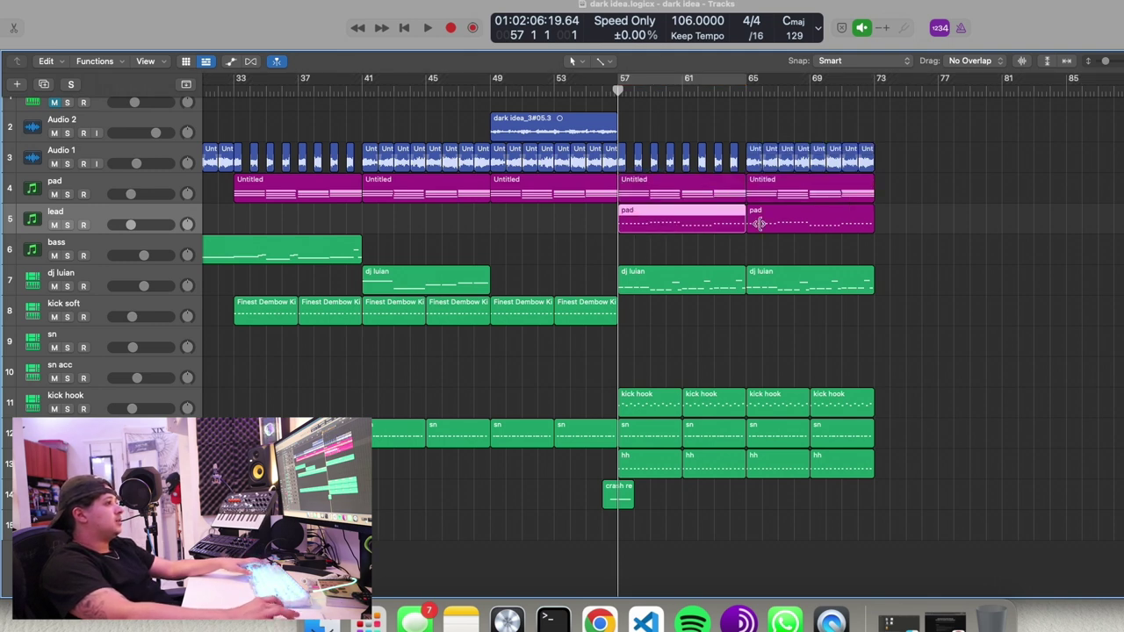
left_click(763, 225)
left_click(665, 218)
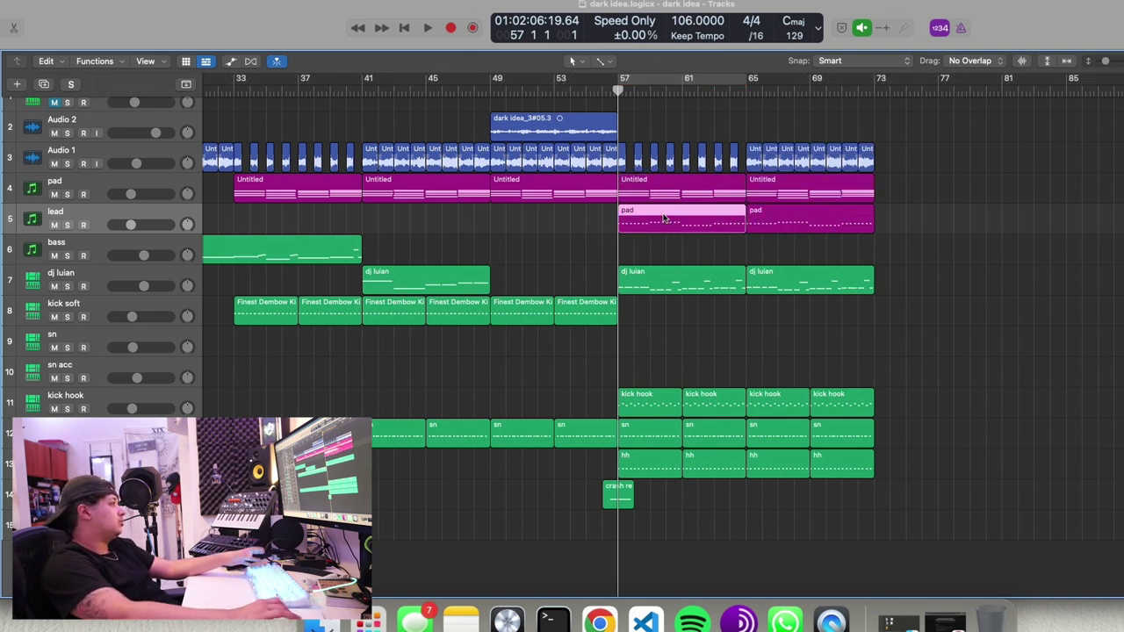
Step: Listen to the lead track soloed from bar 57, and turn its solo off
left_click(67, 225)
key("space")
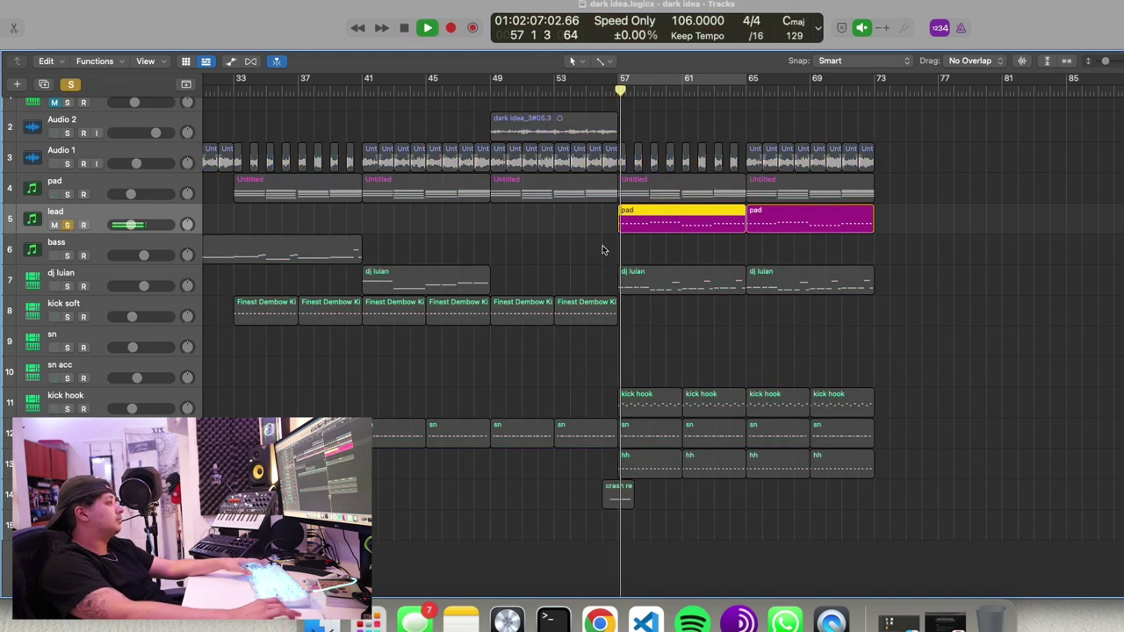
key("s")
left_click(582, 220)
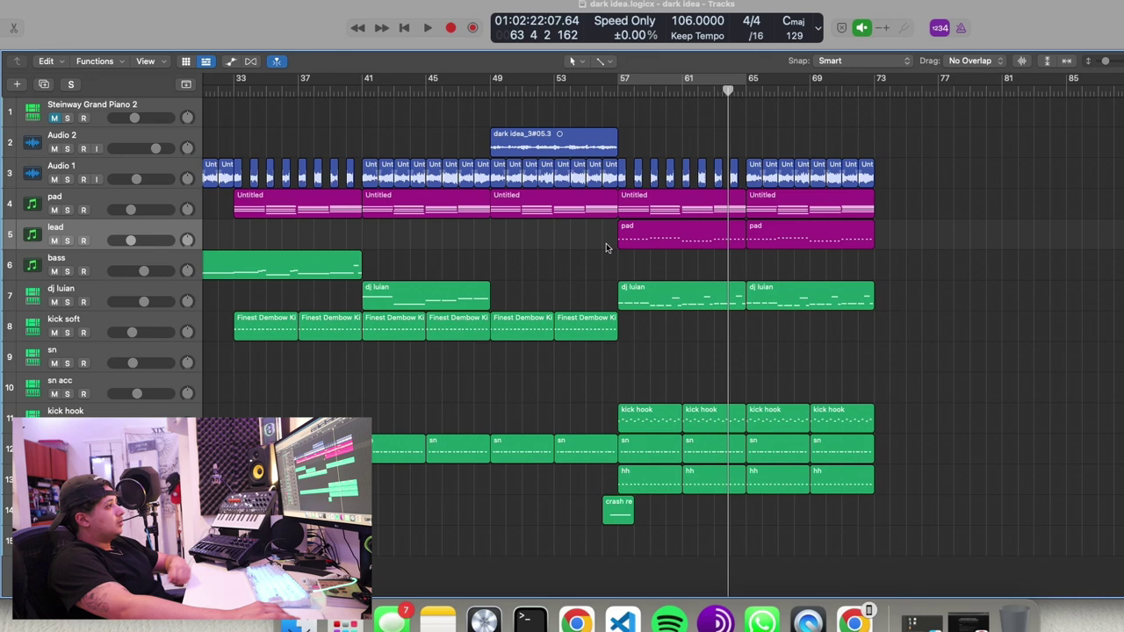
Step: Look over the arrangement from bar 21 to bar 73 and the half-bar Audio 1 slices starting at bar 33
scroll(606, 247, "left", 10)
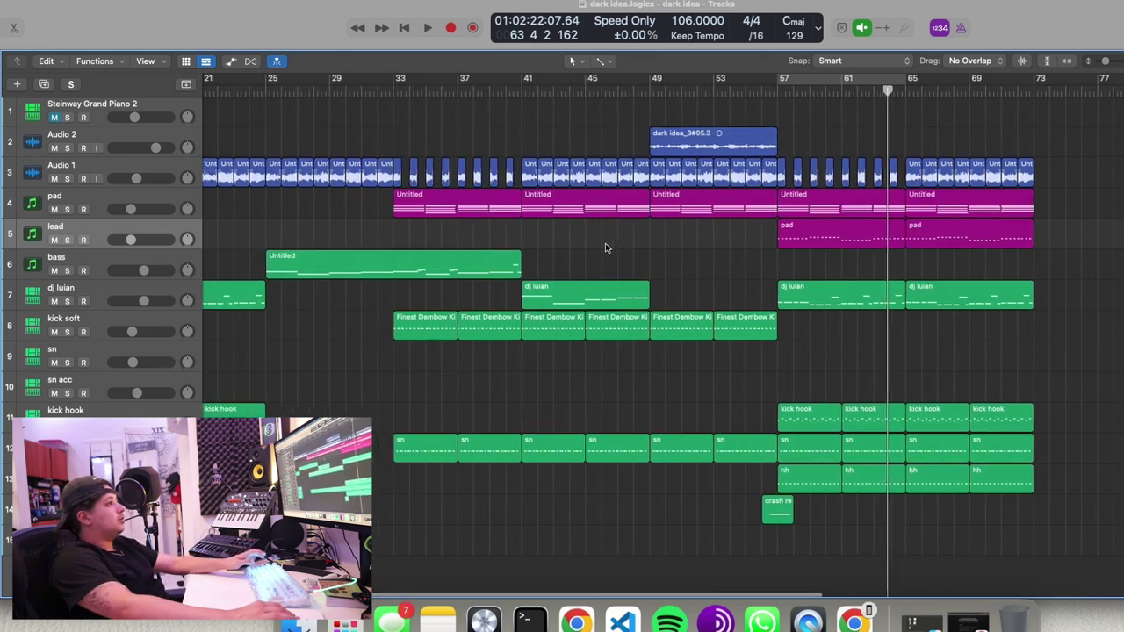
scroll(605, 245, "right", 14)
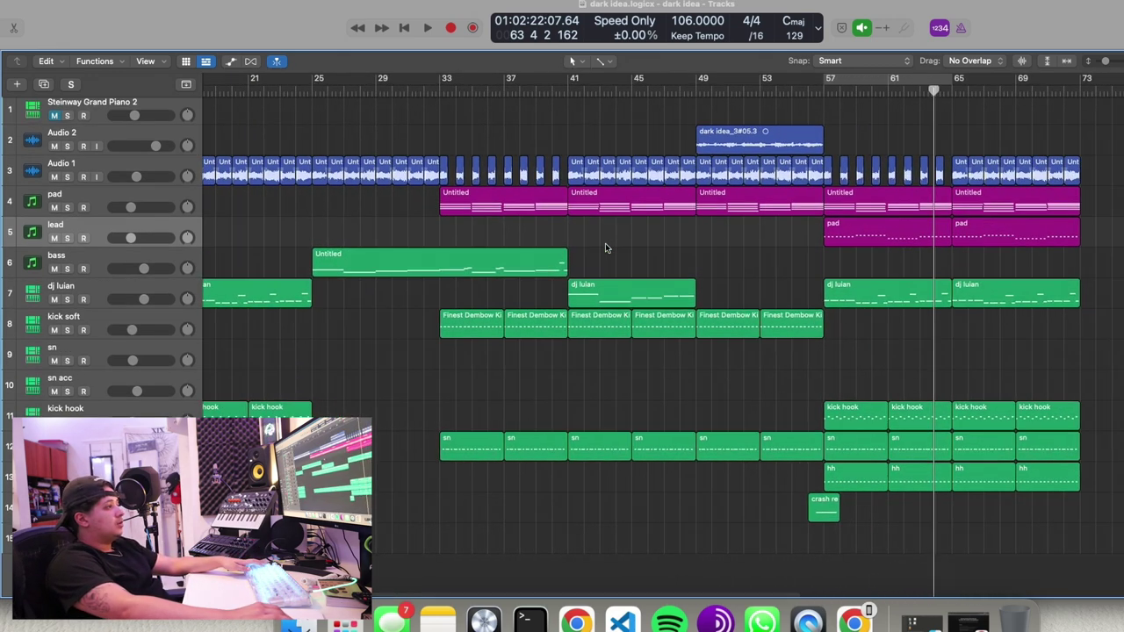
left_click_drag(433, 148, 549, 138)
key("super+Right")
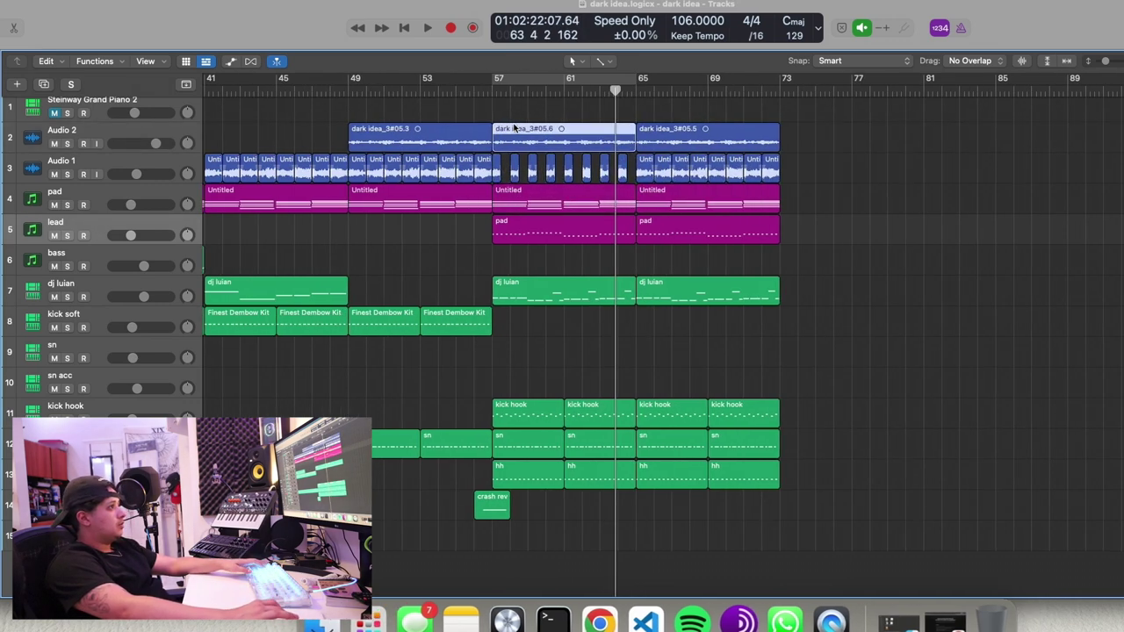
Step: Chop the Audio 2 region starting at bar 57 into half-bar slices with half-bar gaps, matching the Audio 1 slices below
left_click(501, 90)
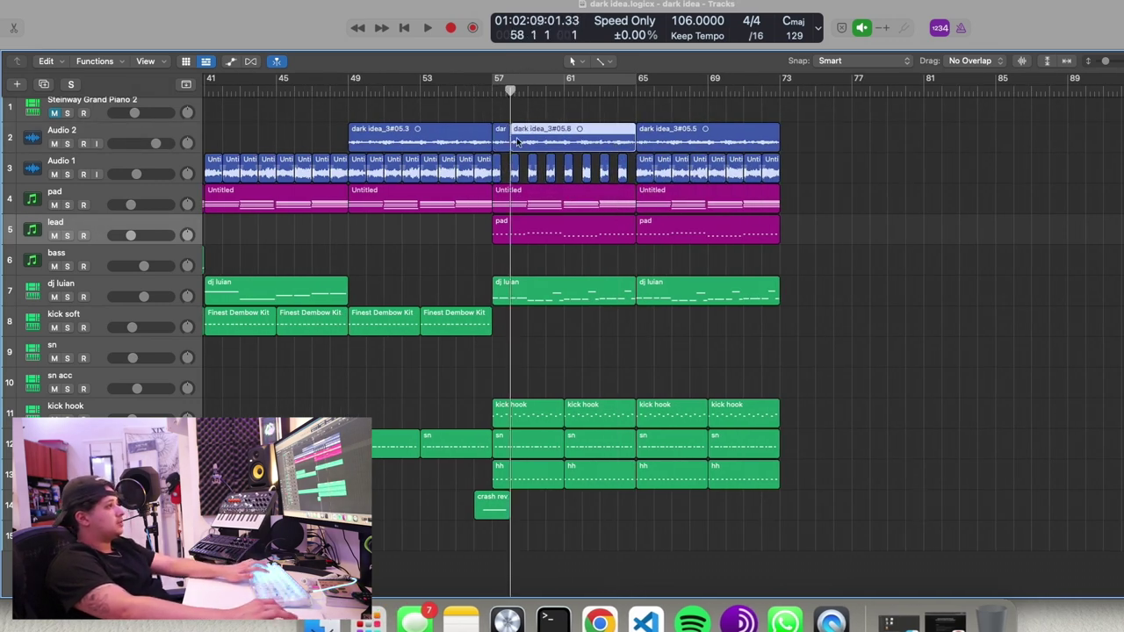
left_click_drag(505, 145, 501, 145)
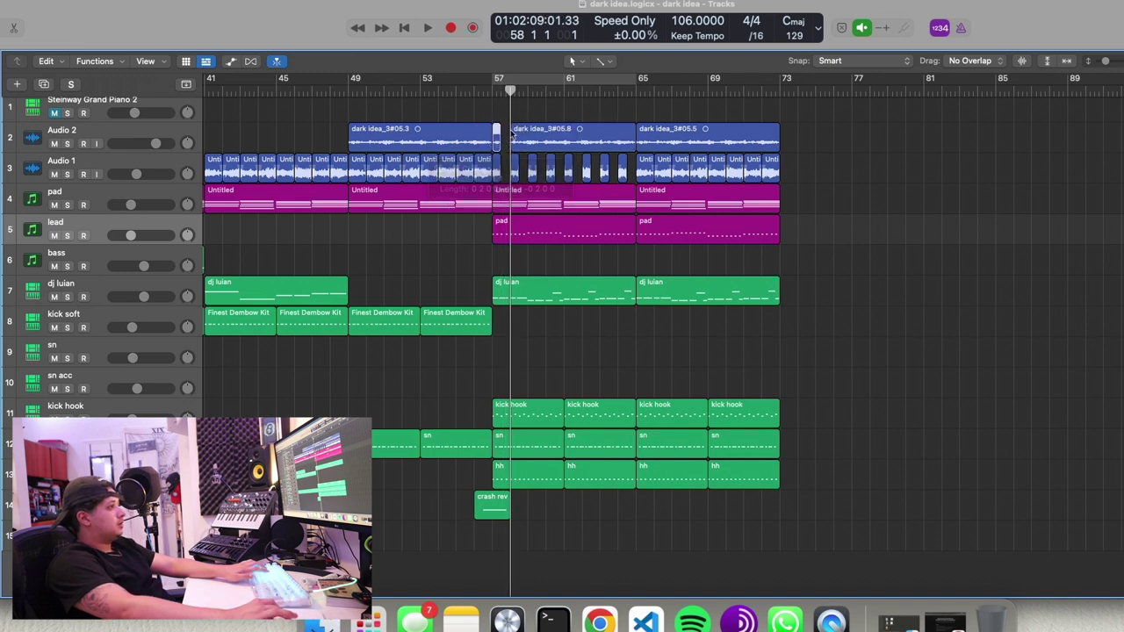
left_click(519, 91)
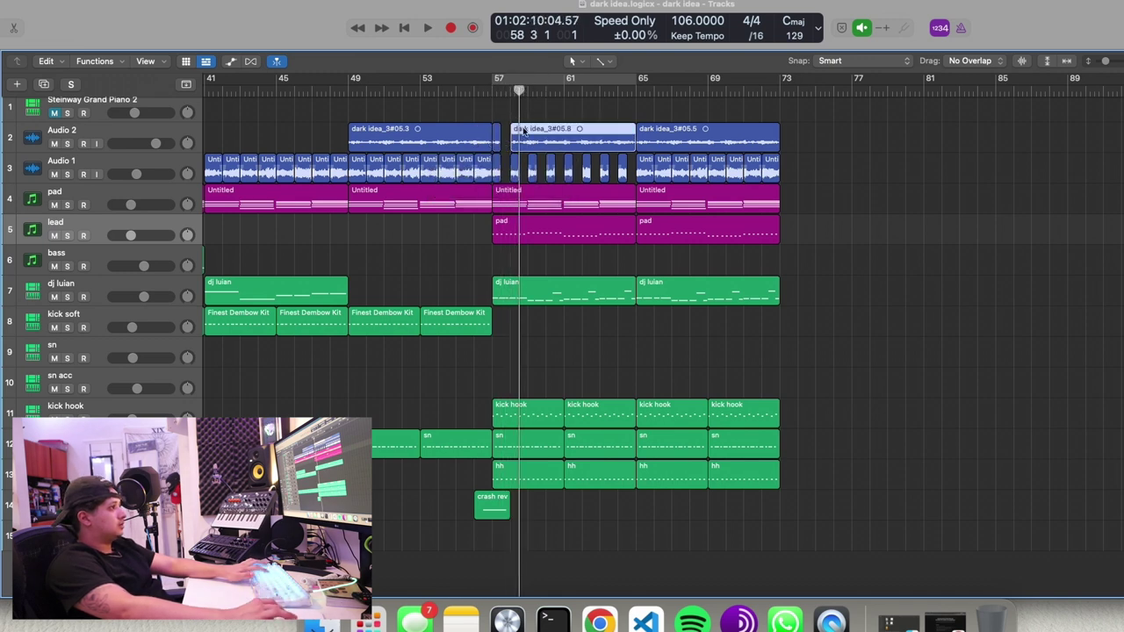
right_click(518, 143)
left_click(520, 144)
left_click_drag(522, 145, 529, 145)
left_click(542, 88)
left_click(536, 88)
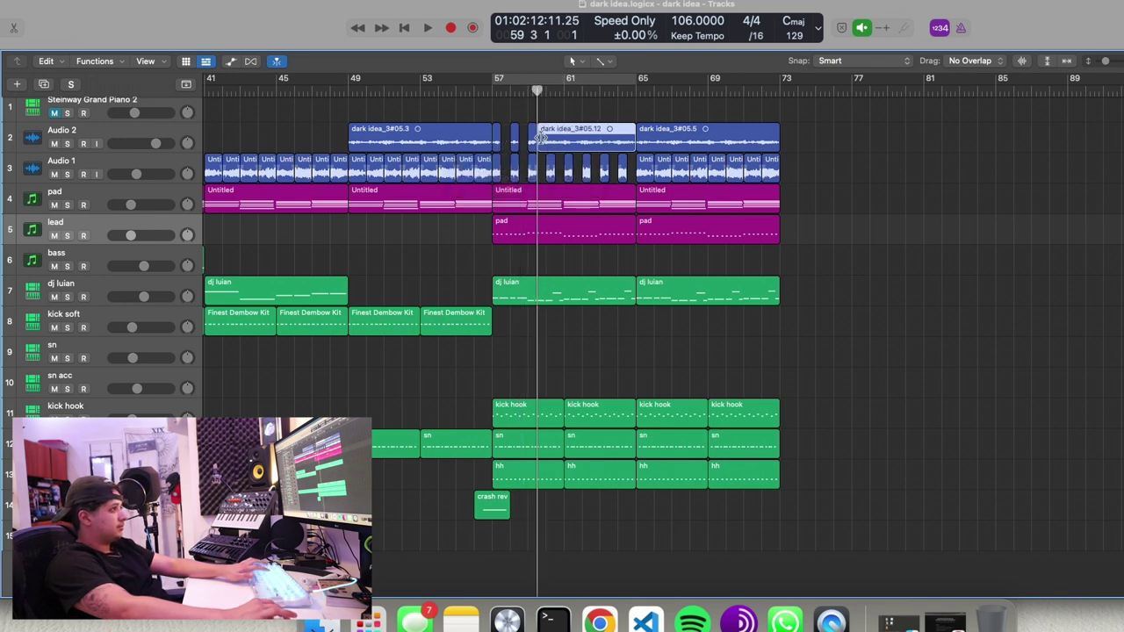
right_click(539, 142)
left_click(538, 131)
left_click_drag(539, 133, 546, 133)
left_click(562, 90)
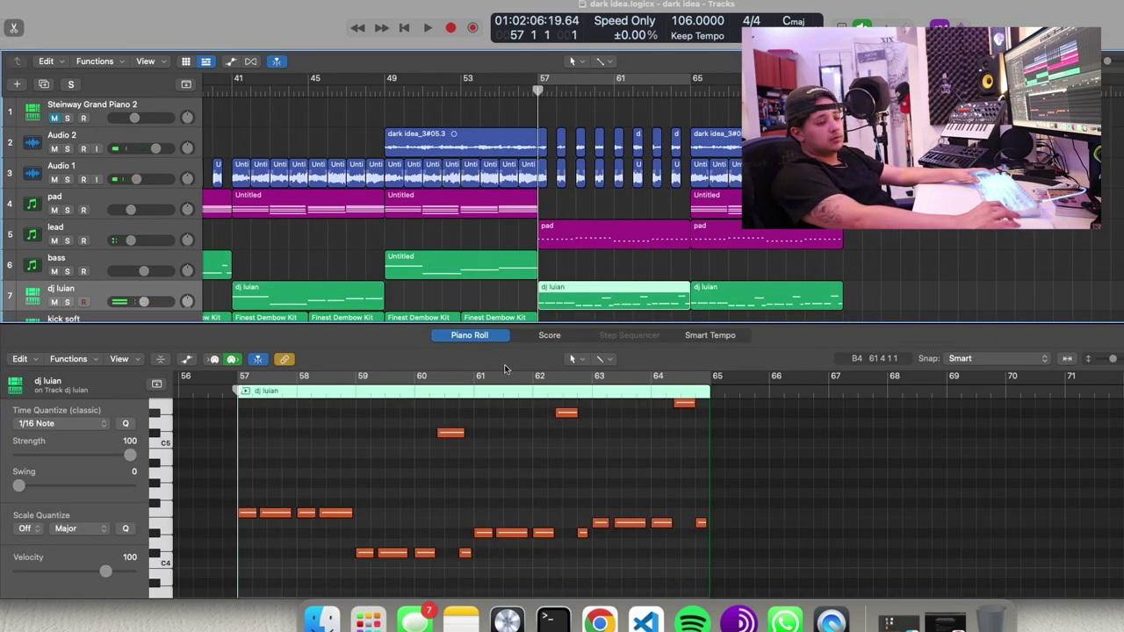
Step: In the dj luian region at bar 57, replace the second F4 note with a shorter F4 note starting at 57 3 2 1
scroll(307, 471, "down", 2)
left_click(275, 488)
key("Delete")
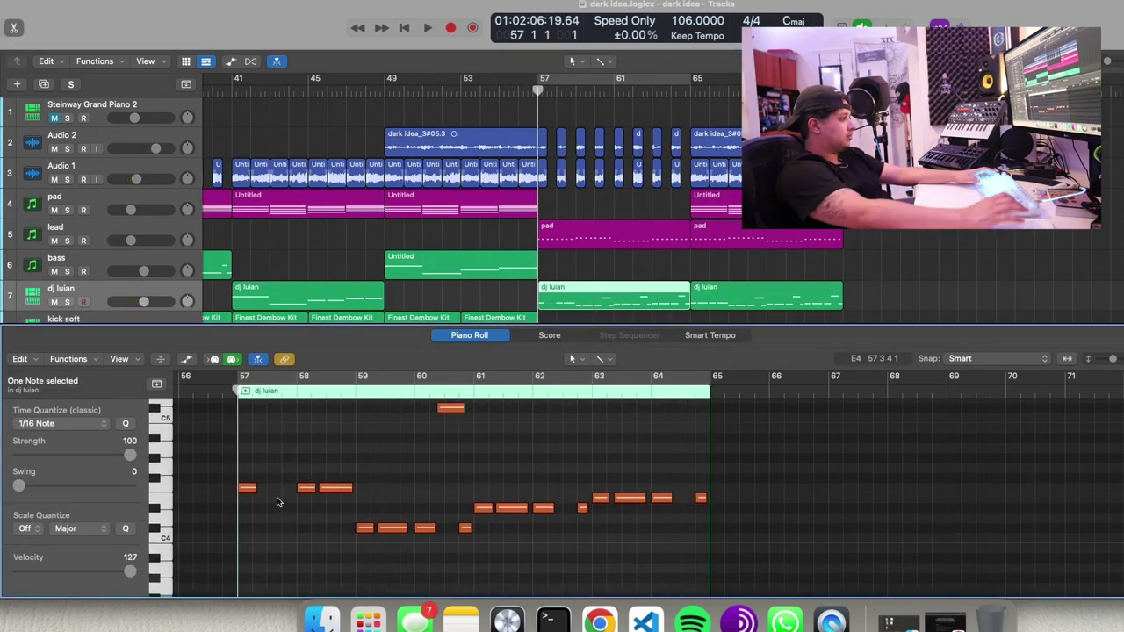
key("space")
left_click(270, 488)
left_click_drag(382, 489, 298, 490)
left_click(288, 491)
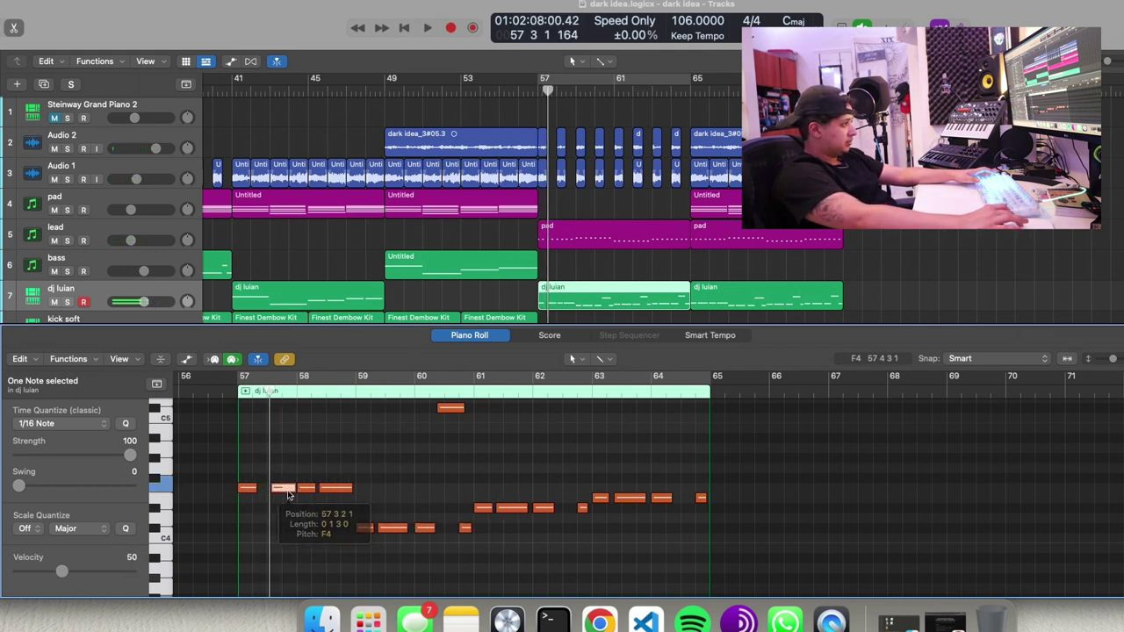
Step: Set Time Quantize to 1/2 Note and quantize the off-grid dj luian notes in bars 57 to 59
left_click(84, 425)
left_click(88, 396)
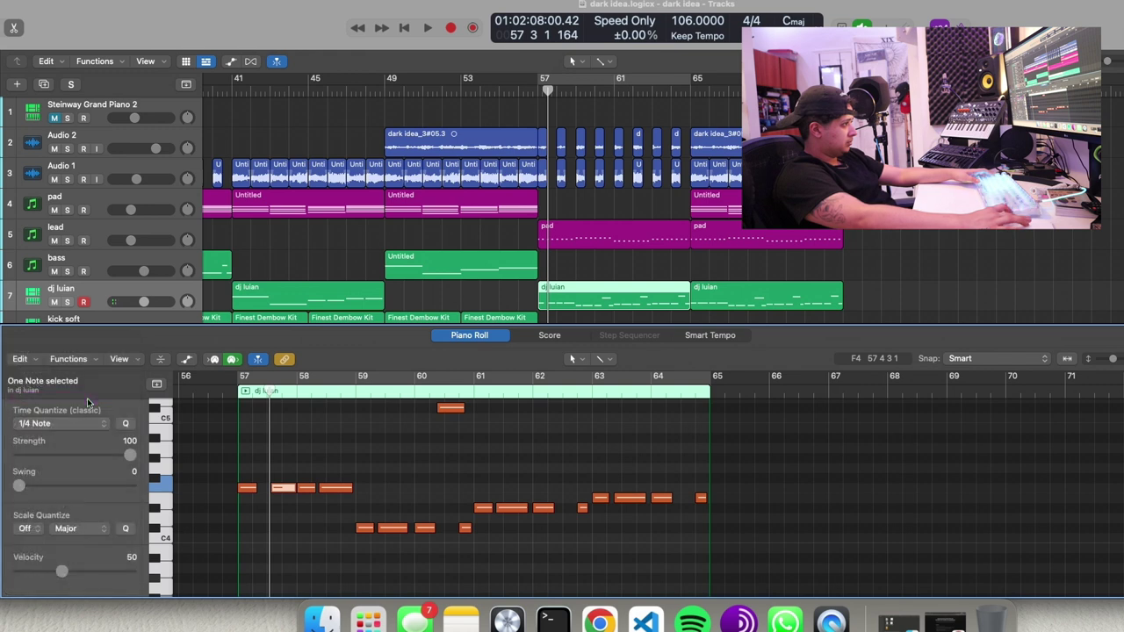
left_click(70, 424)
left_click(53, 408)
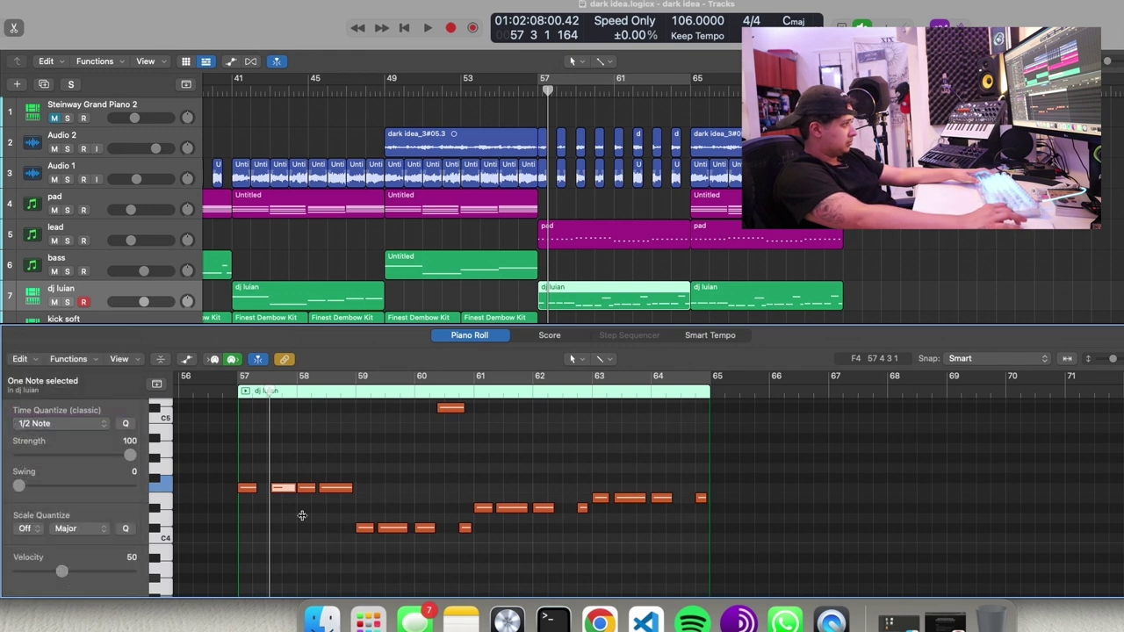
key("q")
left_click_drag(278, 474, 246, 495)
left_click_drag(301, 477, 304, 495)
left_click_drag(331, 477, 396, 550)
key("q")
key("space")
key("q")
Step: Quantize the high note in bar 60, lower it to C#4, and delete the short C#4 note at the end of that bar
left_click(450, 407)
key("q")
left_click_drag(458, 410, 465, 519)
left_click(466, 527)
key("Delete")
key("space")
left_click(462, 519)
key("alt+Down")
key("alt+Down")
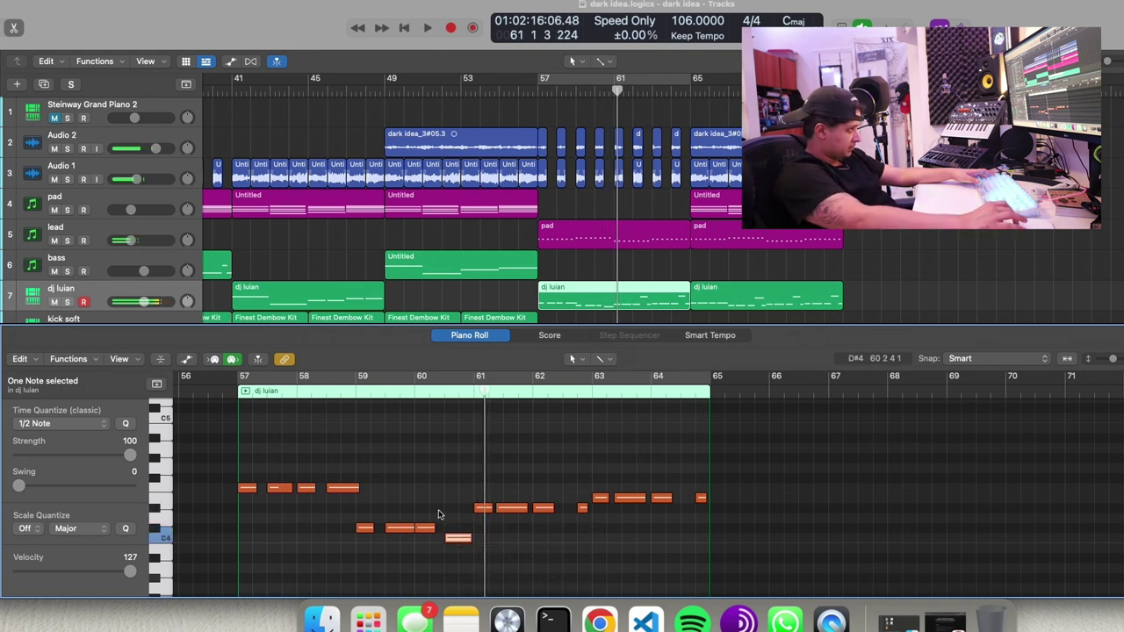
left_click_drag(457, 535, 406, 529)
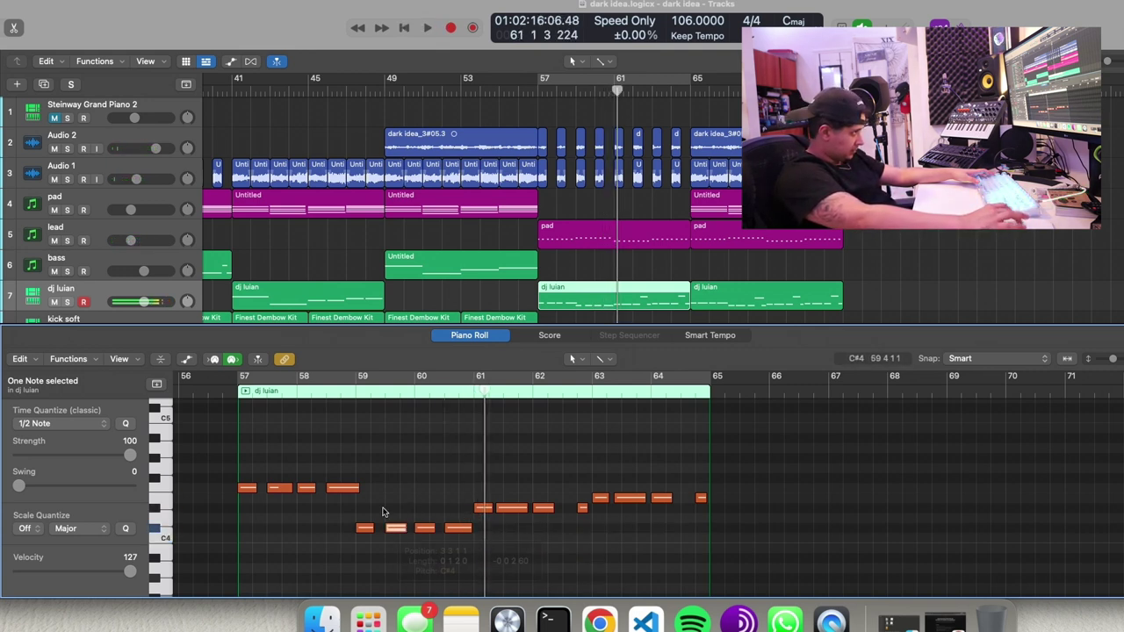
Step: Shorten the notes in bars 58 to 60, and align and shorten those in bars 61 and 62 on half-bar starts
key("Return")
key("space")
left_click(350, 437)
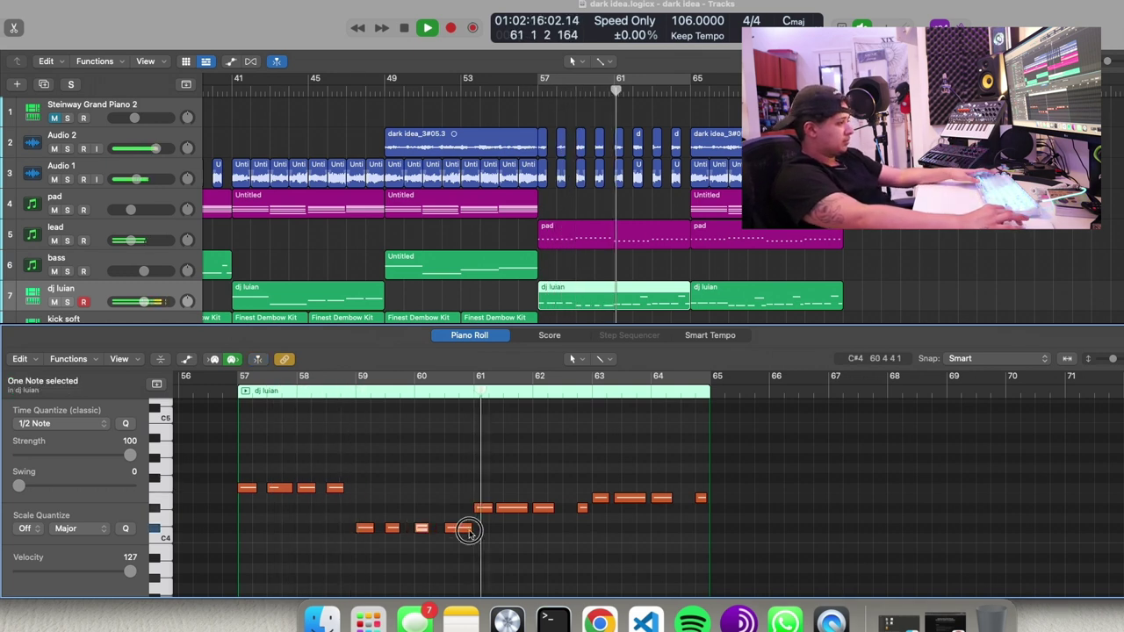
left_click_drag(469, 529, 566, 436)
left_click(497, 510)
key("space")
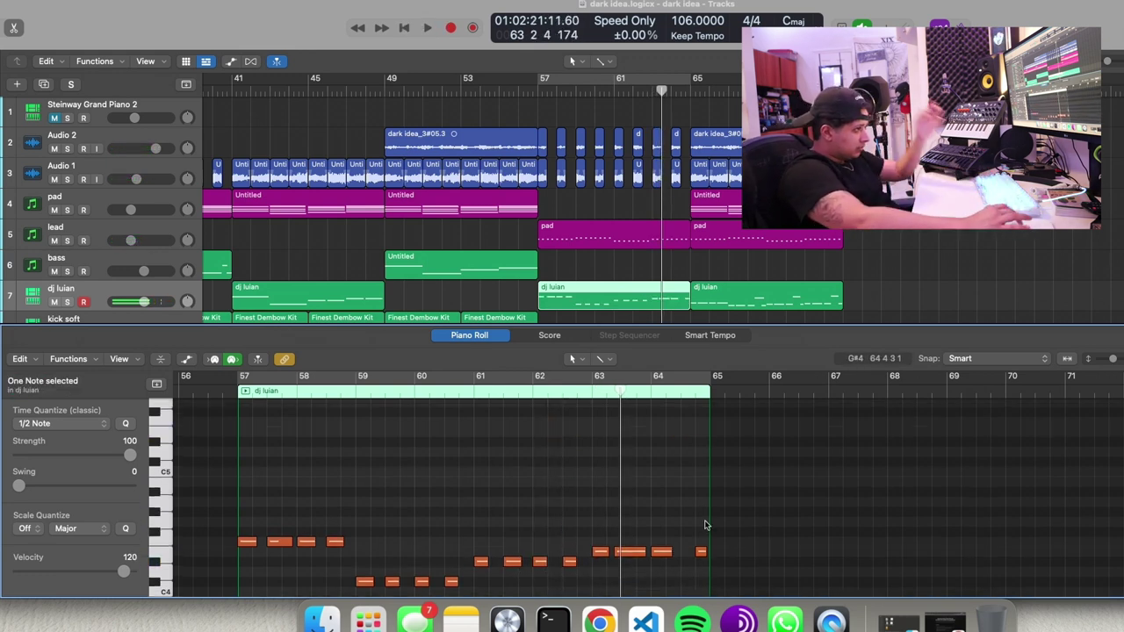
Step: Align the notes in bars 63 and 64 to half-bar starts and shorten them to an even length
left_click(701, 552)
left_click_drag(702, 554, 687, 555)
mouse_move(617, 552)
left_mouse_down()
mouse_move(632, 553)
mouse_move(622, 553)
left_mouse_up()
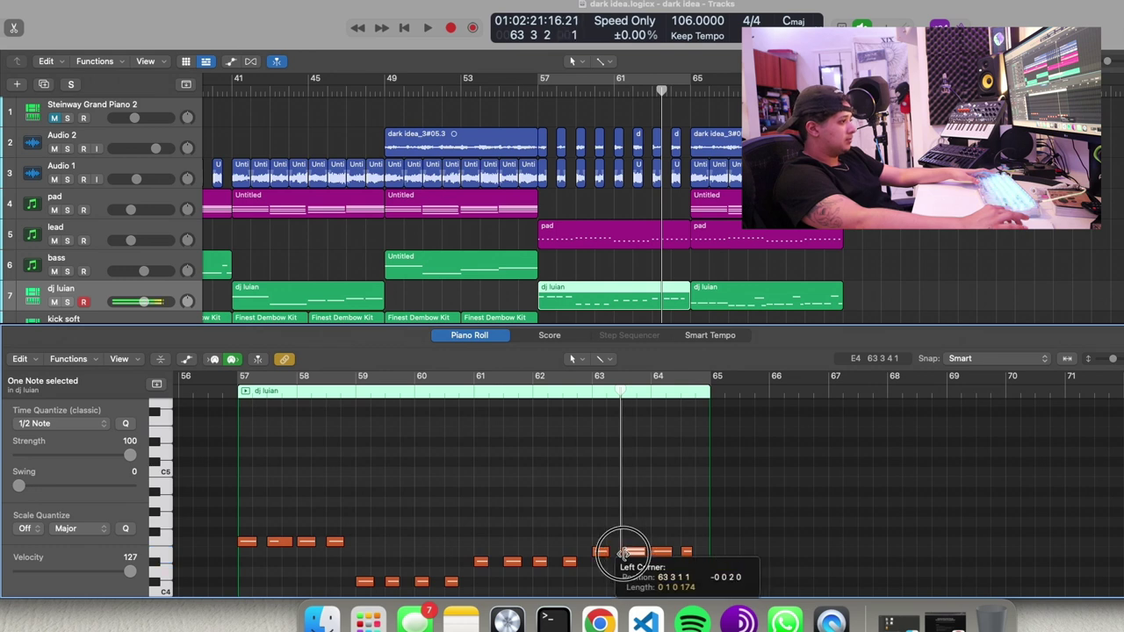
key("space")
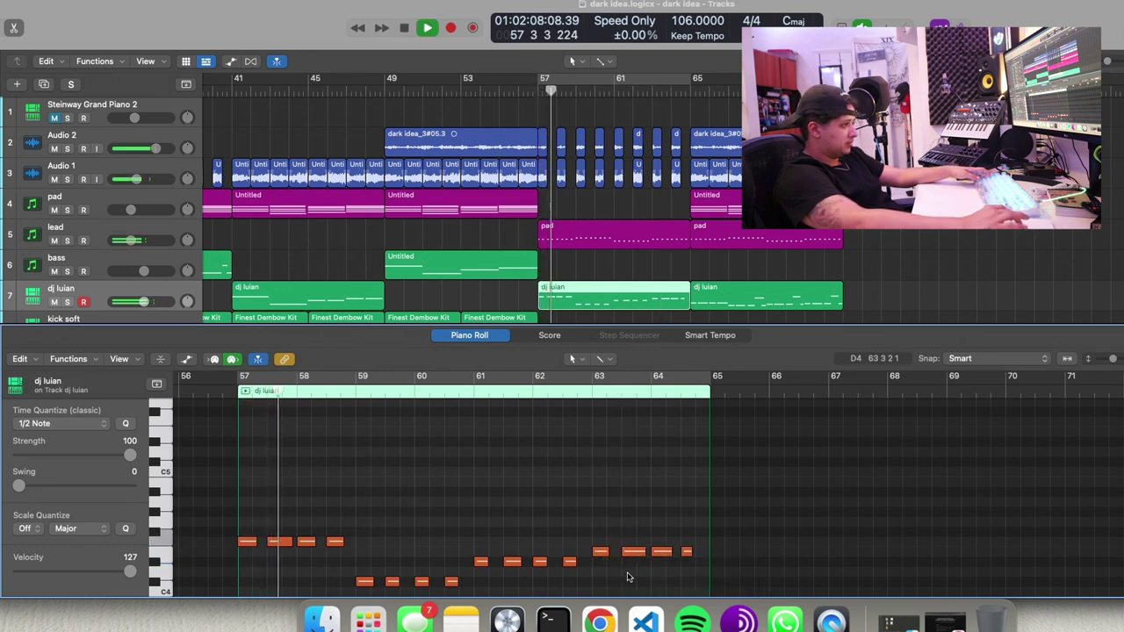
left_click_drag(644, 552, 690, 554)
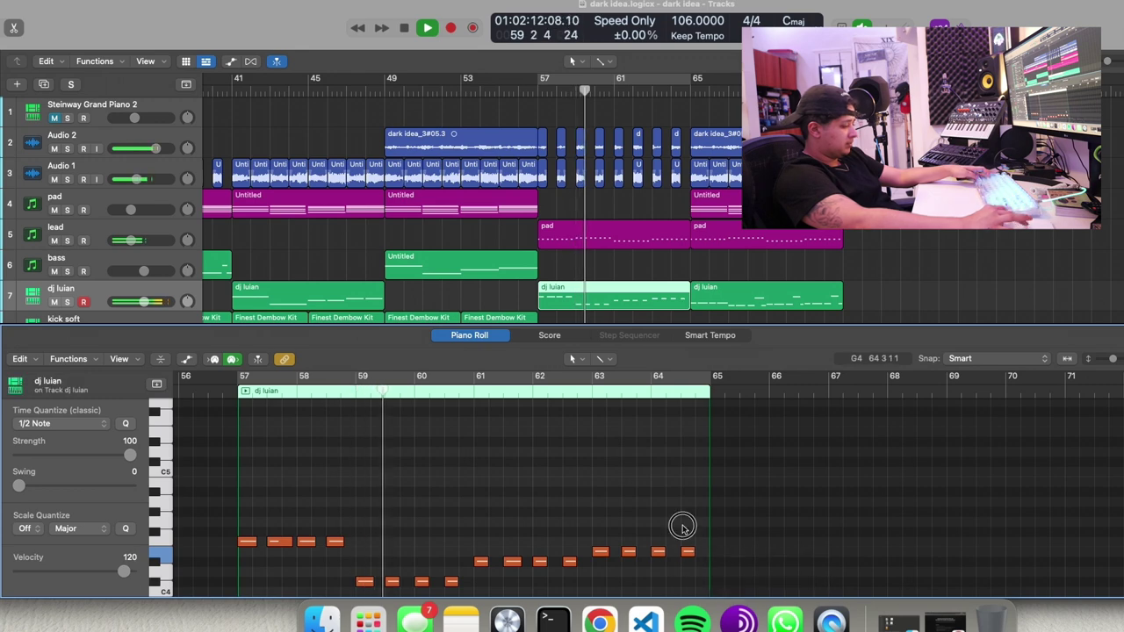
Step: Open the dj luian region starting at bar 65 in the Piano Roll and check its notes during playback
left_click(534, 477)
scroll(537, 481, "down", 2)
scroll(491, 479, "down", 1)
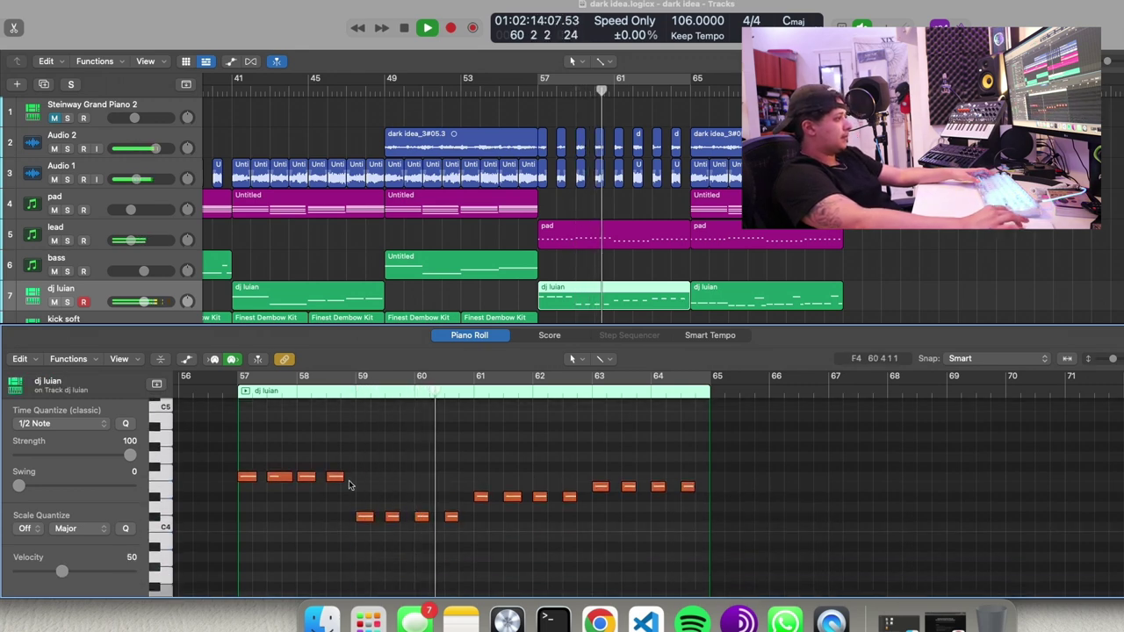
key("e")
left_click(728, 285)
scroll(676, 326, "down", 3)
scroll(677, 326, "up", 3)
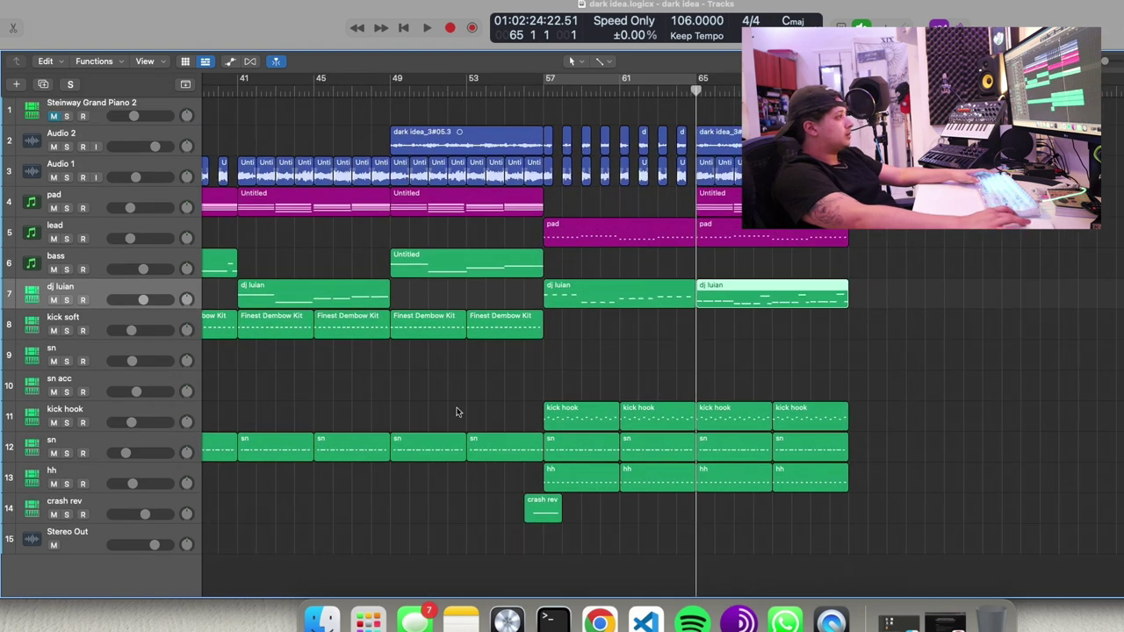
key("e")
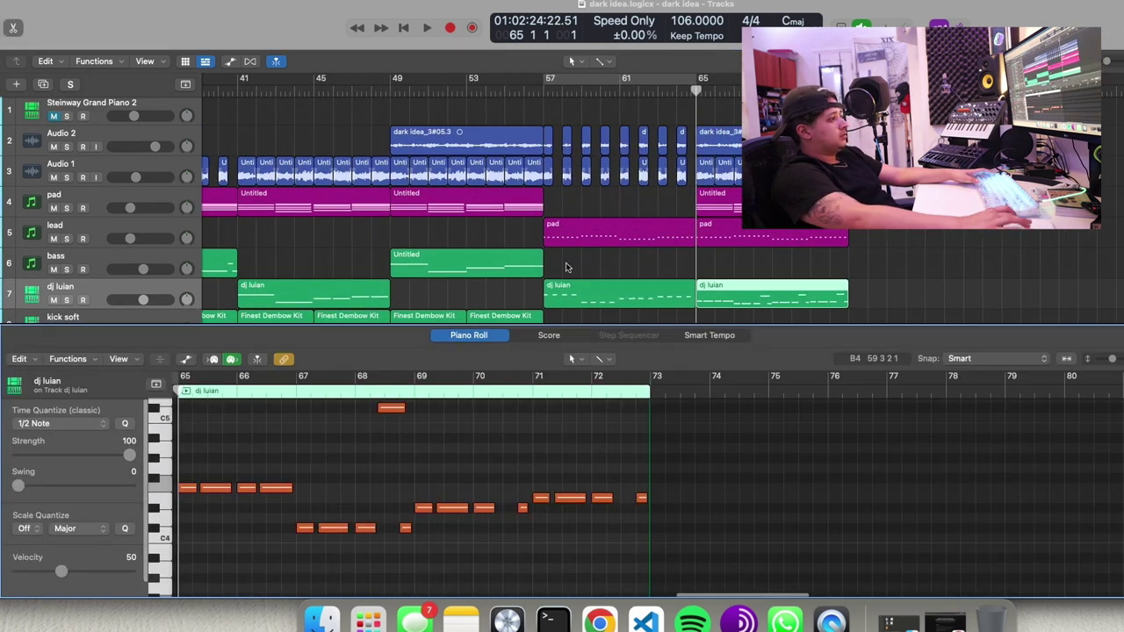
scroll(248, 459, "left", 2)
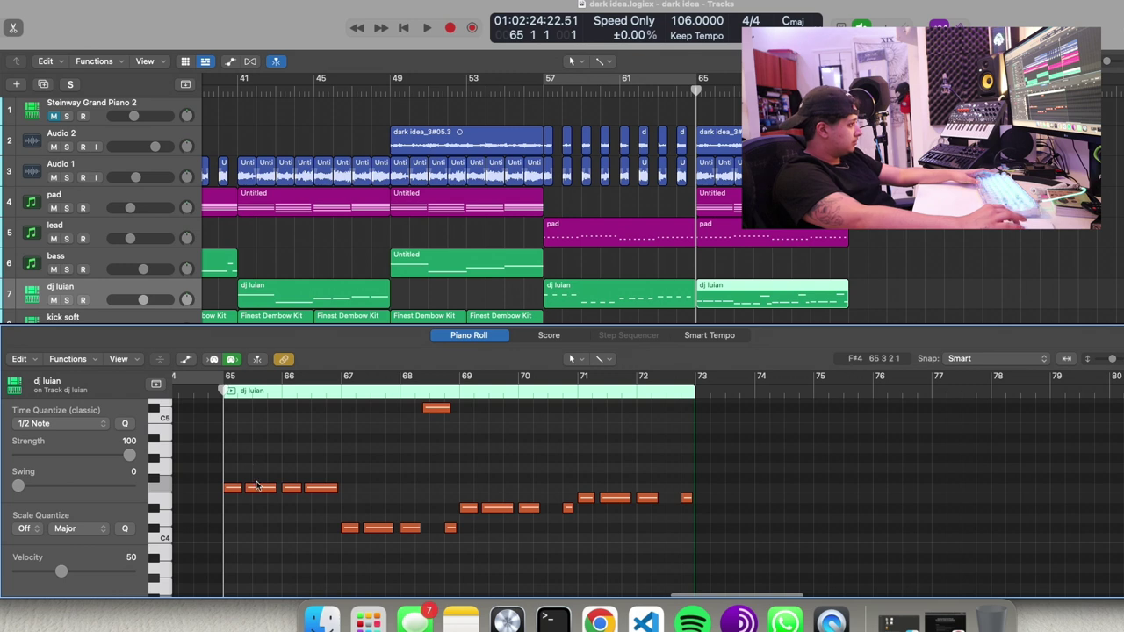
key("space")
left_click(249, 489)
left_click_drag(249, 489, 293, 487)
left_click(362, 528)
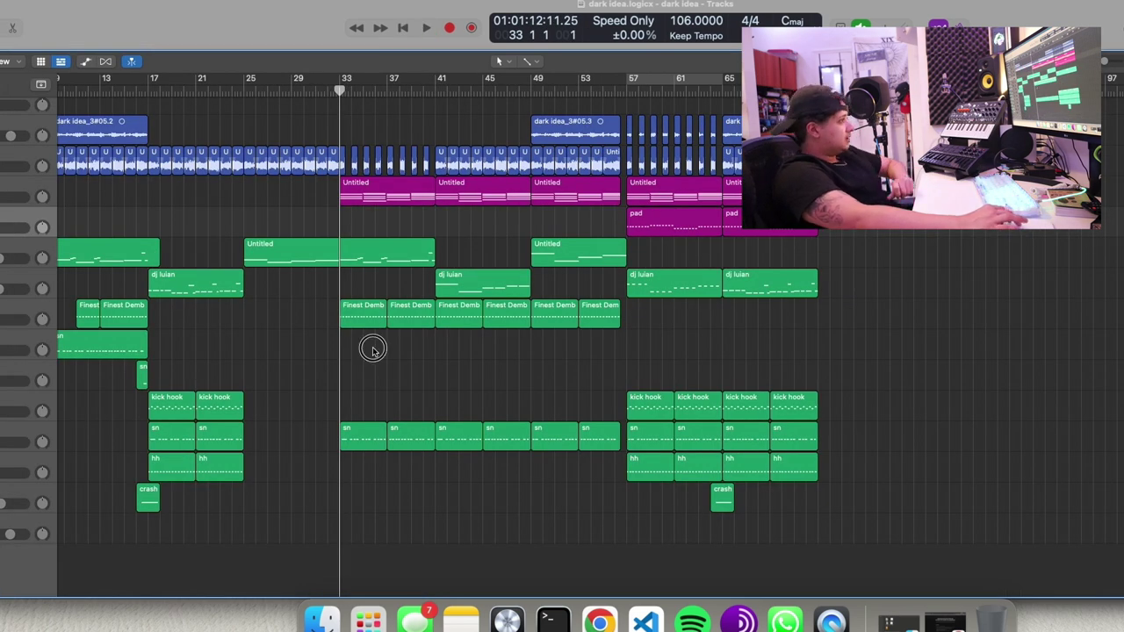
Step: Open the kick hook regions in the Piano Roll and check which pitches their notes use
left_click_drag(361, 318, 600, 307)
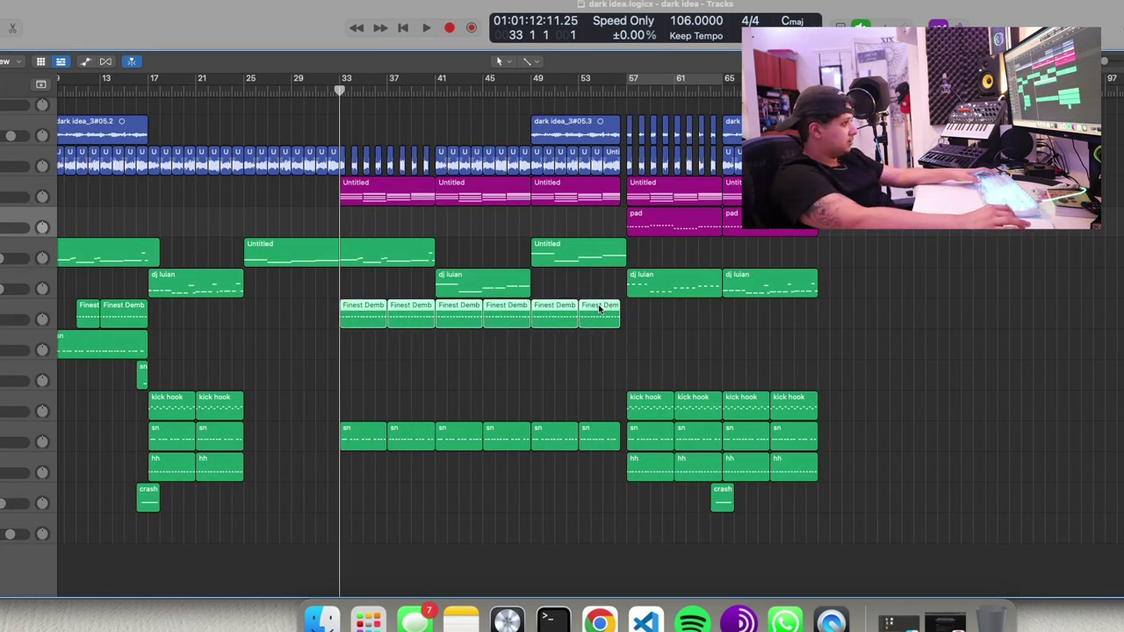
mouse_move(453, 315)
left_mouse_down()
mouse_move(453, 372)
mouse_move(457, 323)
left_mouse_up()
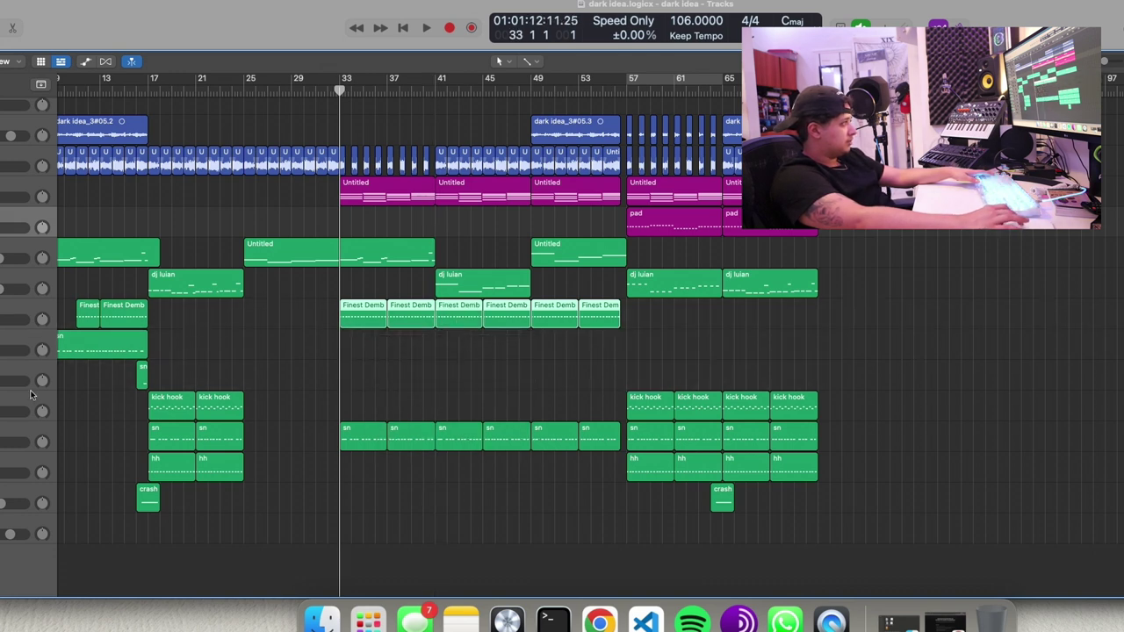
left_click(5, 402)
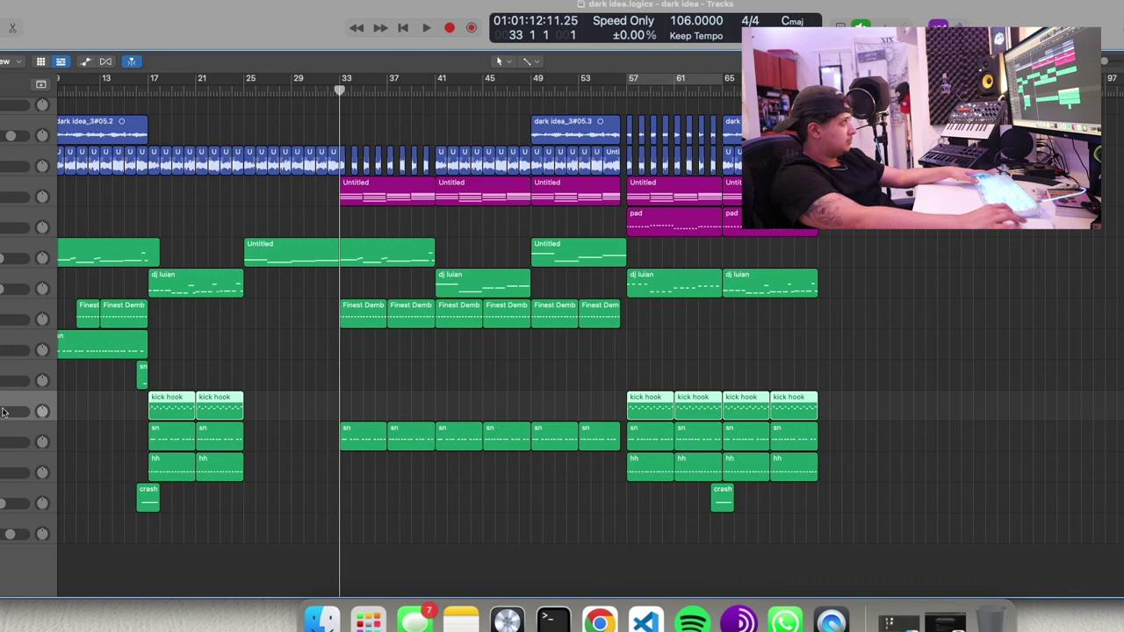
key("p")
scroll(622, 283, "down", 4)
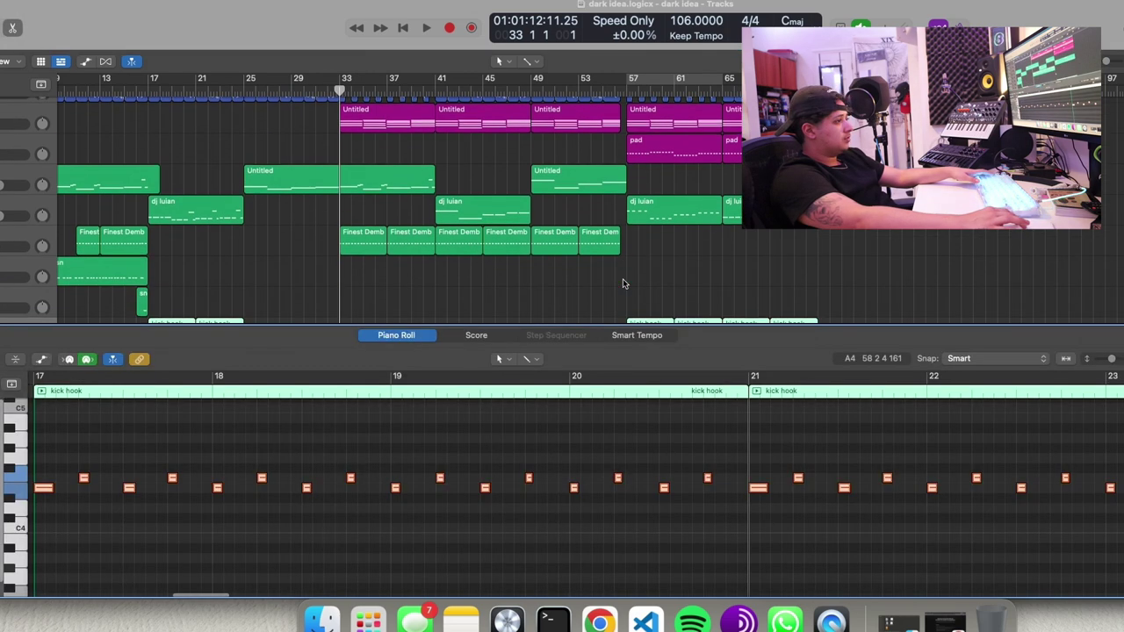
left_click(660, 488)
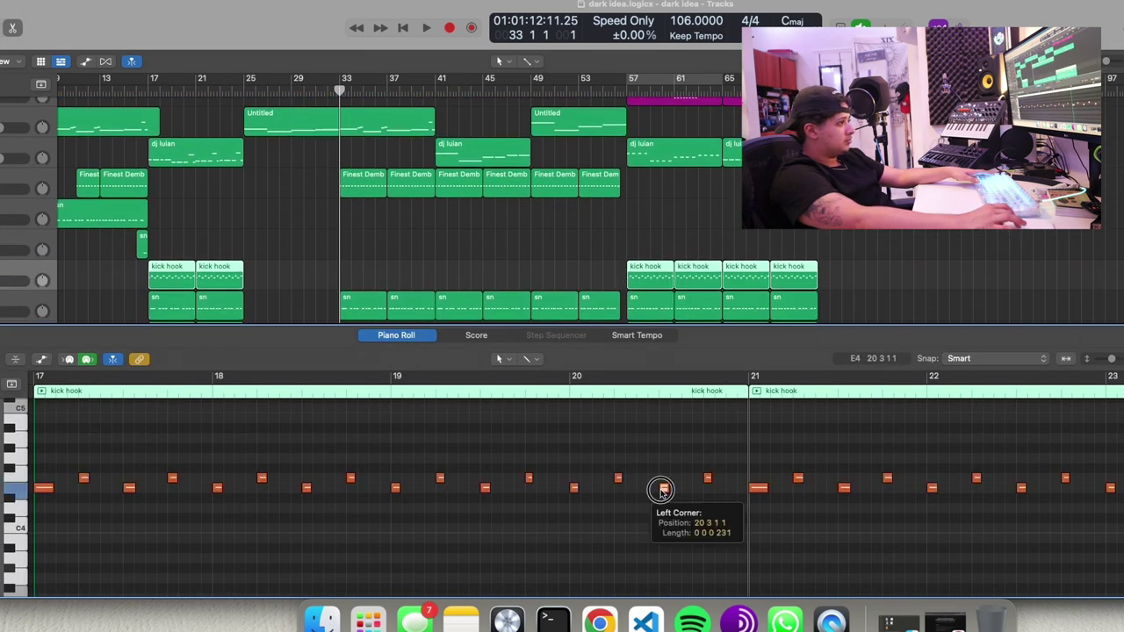
left_click(617, 478)
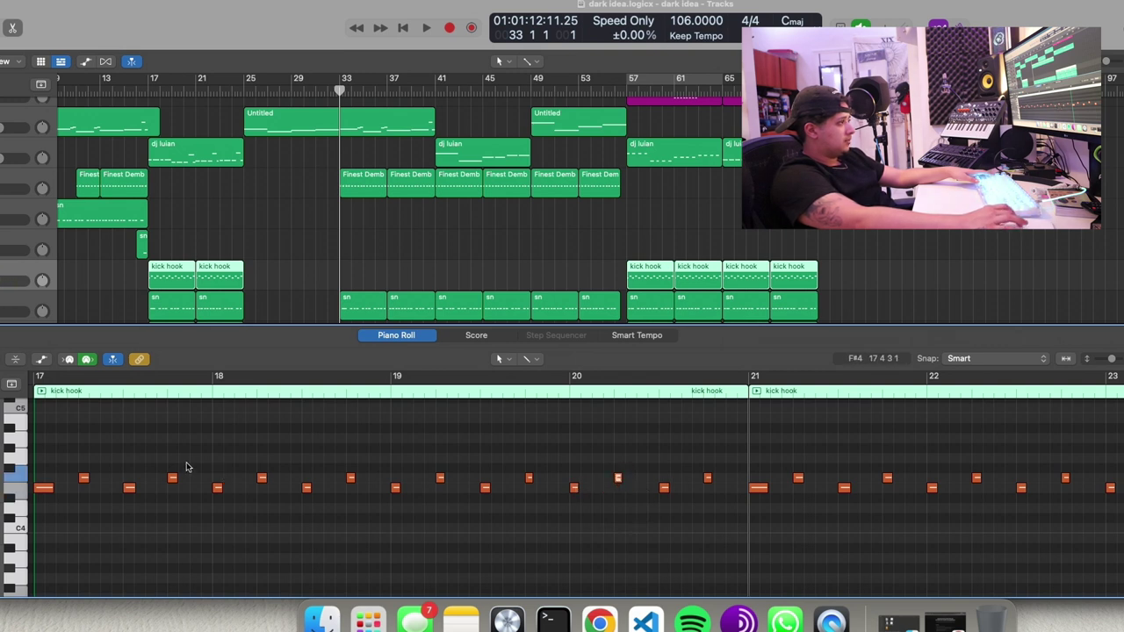
Step: Transpose all Finest Dembow Kit notes from bar 33 to bar 56 down to F4
left_click_drag(594, 239, 368, 182)
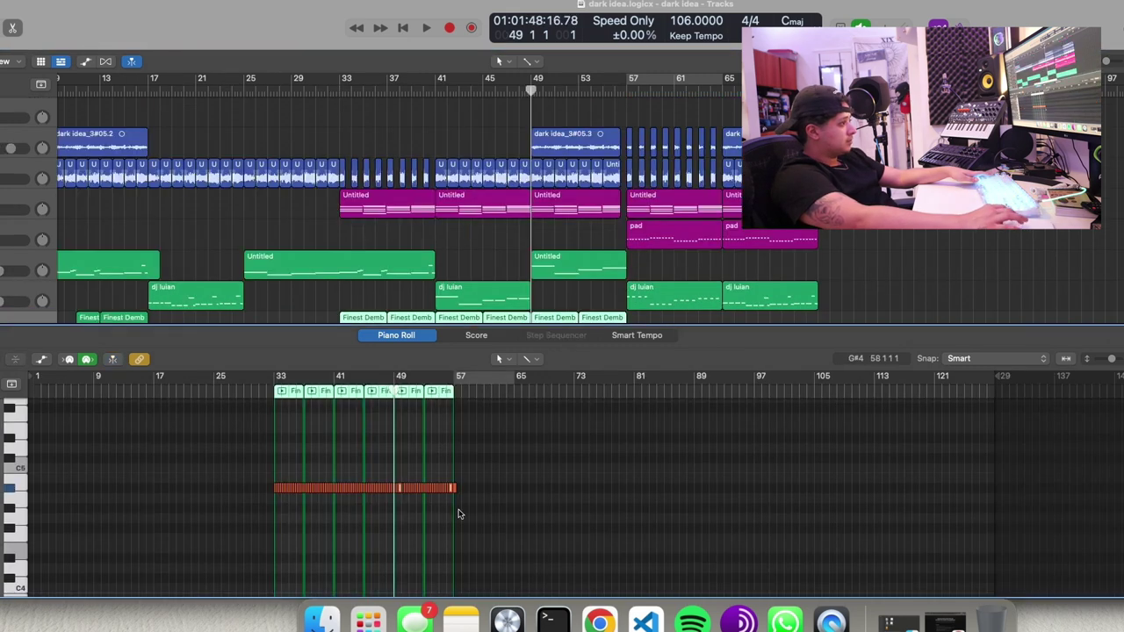
left_click_drag(492, 520, 264, 454)
key("z")
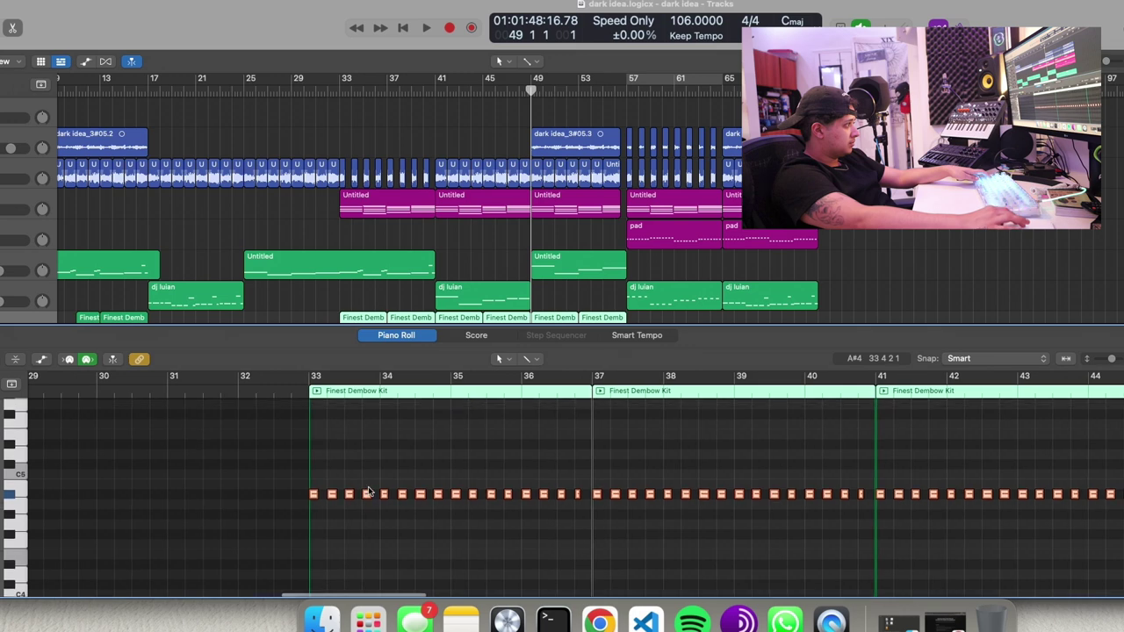
left_click_drag(313, 474, 313, 523)
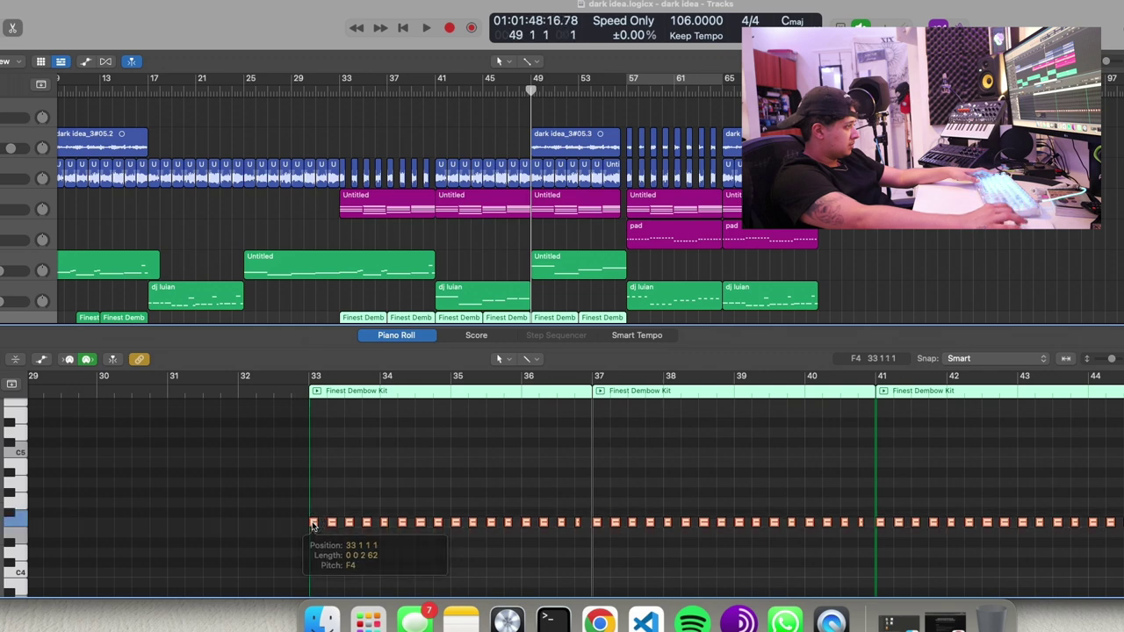
Step: Copy the Finest Dembow Kit region at bar 13 to bars 37 and 33
left_click(131, 322)
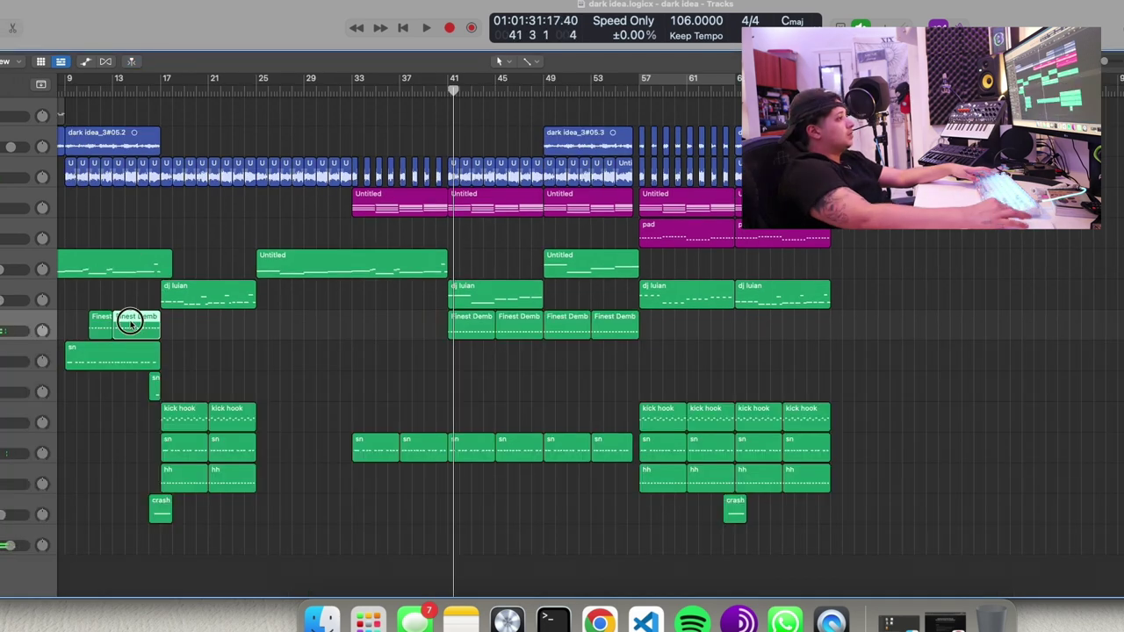
left_click_drag(131, 322, 420, 329)
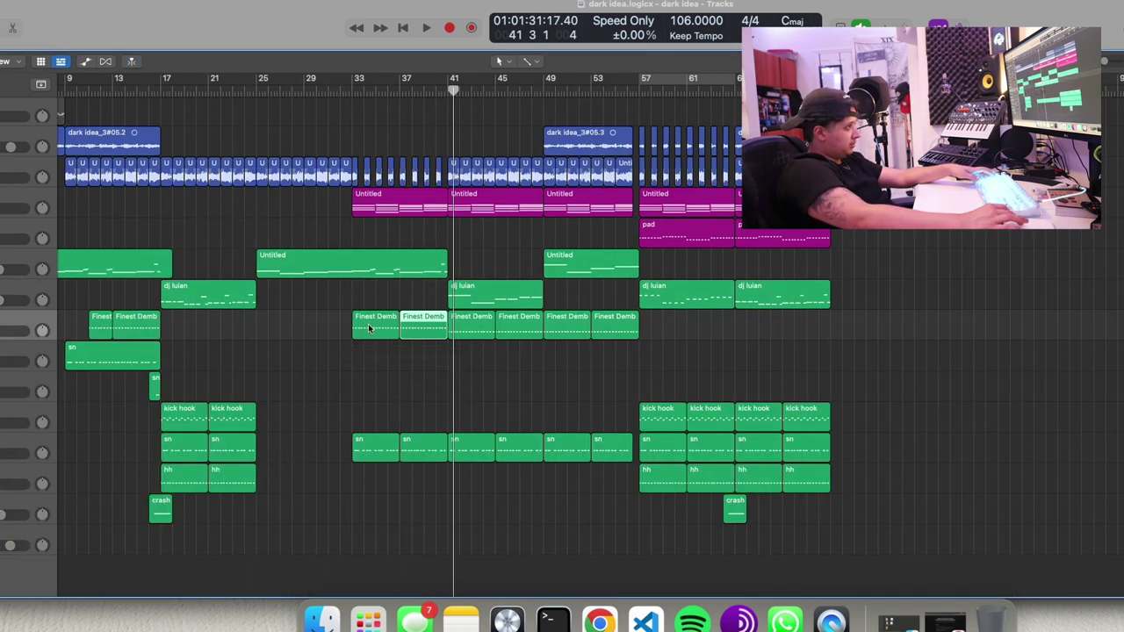
left_click_drag(432, 356, 374, 334)
left_click(461, 344)
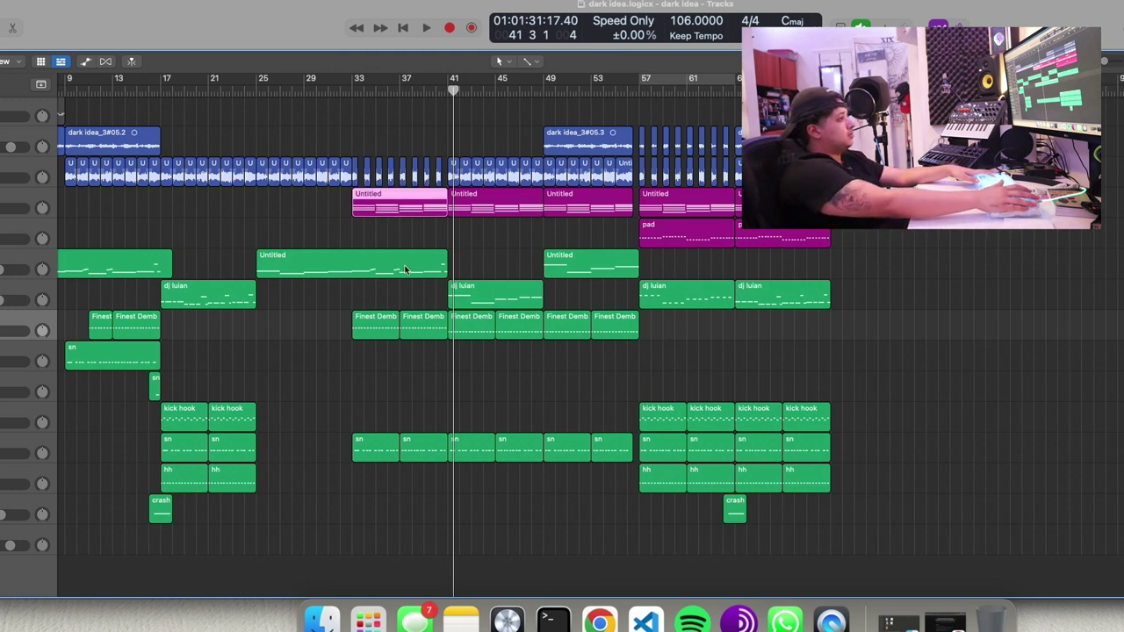
Step: Delete the pad region at bar 33 and the two sn regions at bars 33 and 37
key("Delete")
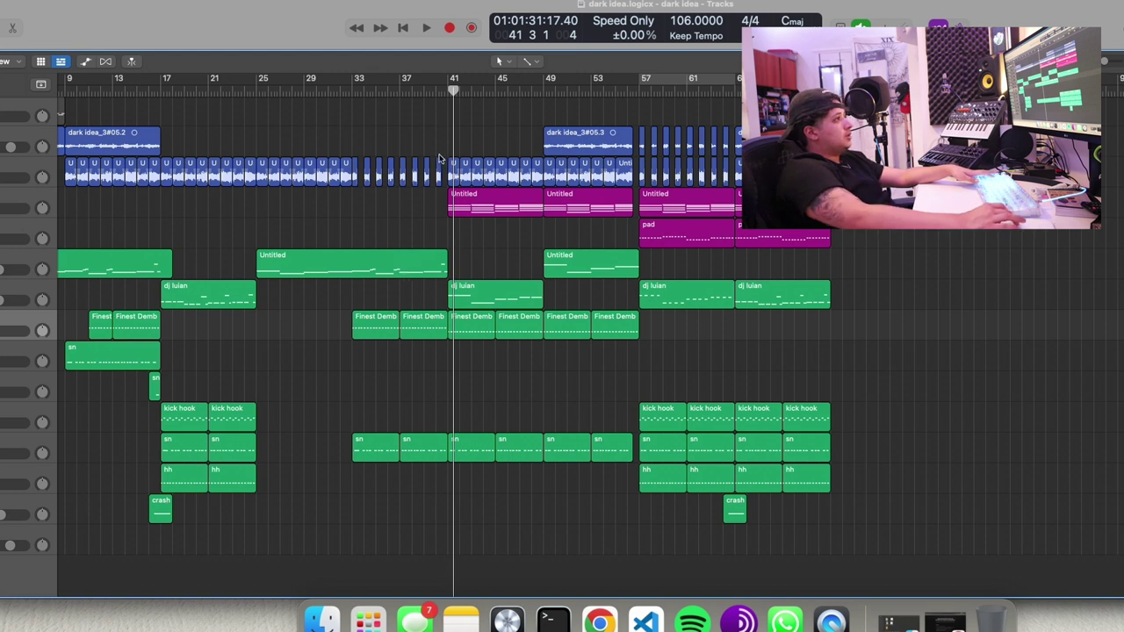
left_click(450, 92)
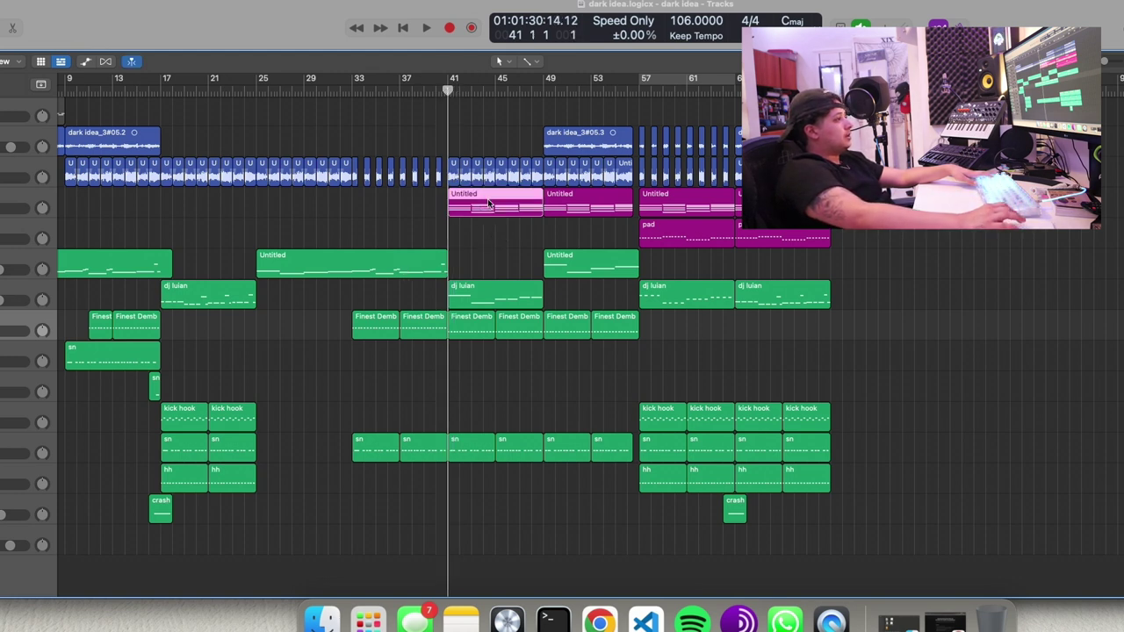
left_click(469, 325)
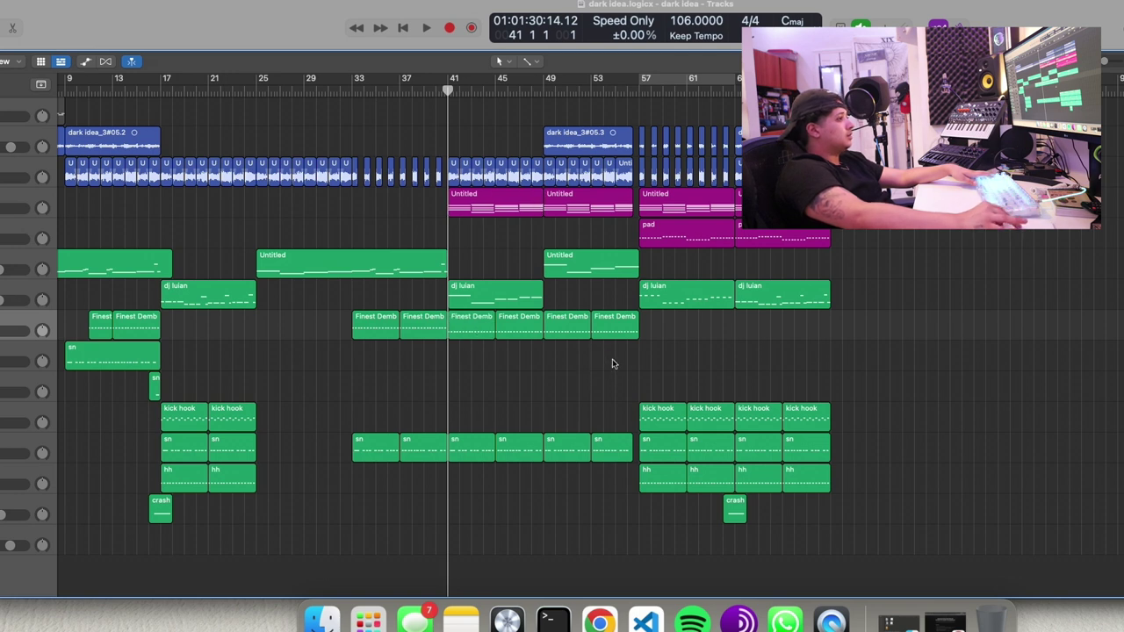
left_click(410, 467)
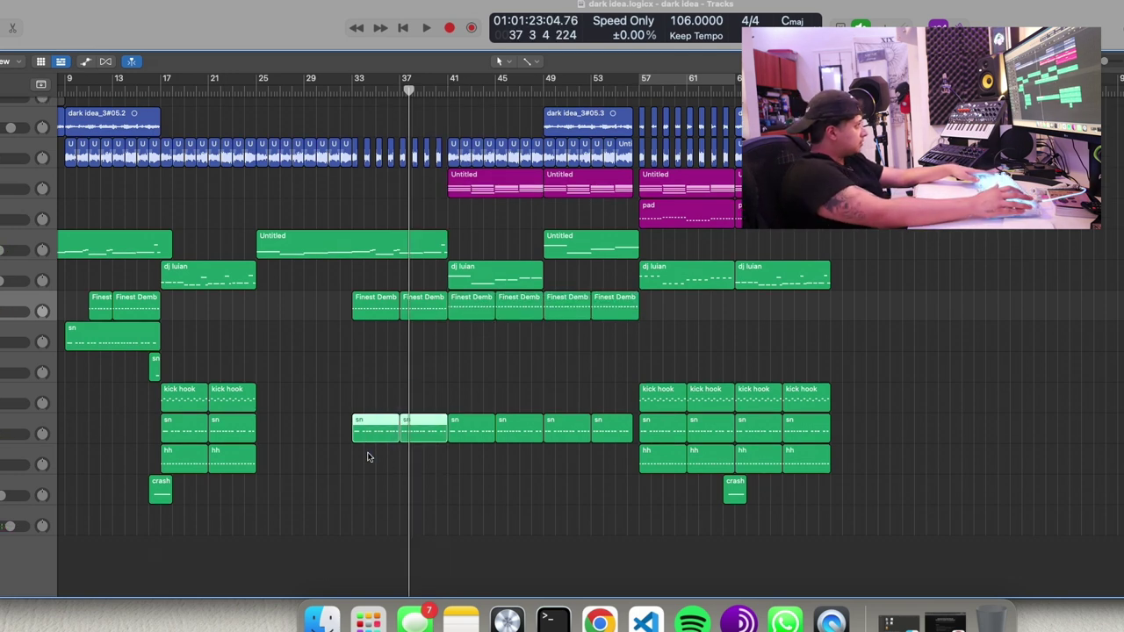
key("Delete")
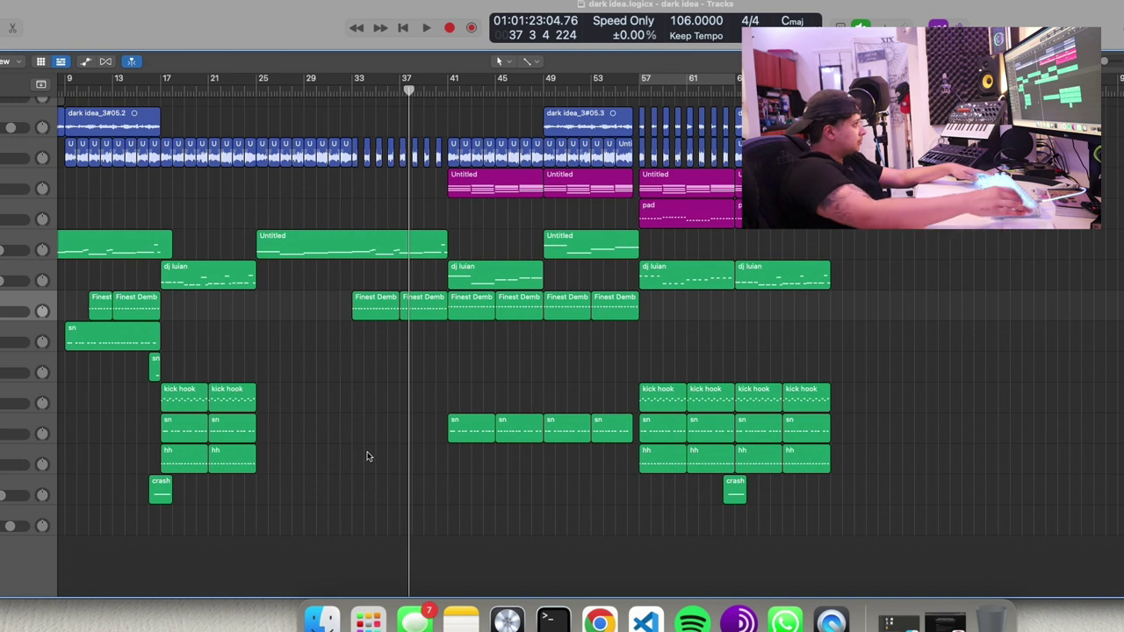
Step: Split the sn region below the soft kick at bar 13 with the Shorten option and copy its second part to bars 33 and 37
left_click_drag(101, 88, 112, 90)
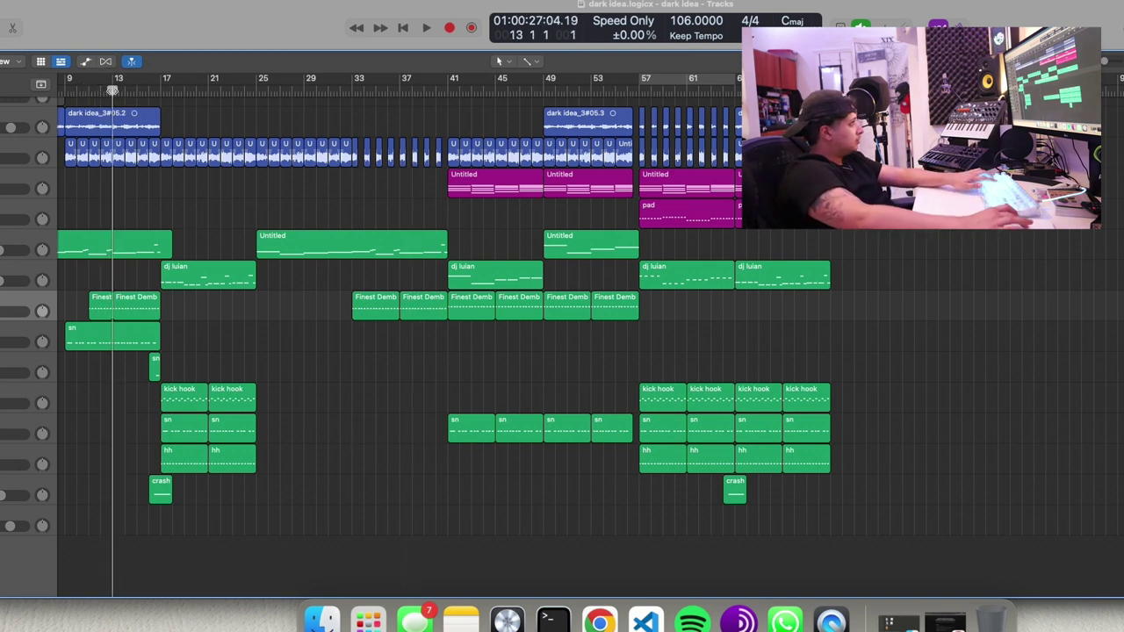
key("super+t")
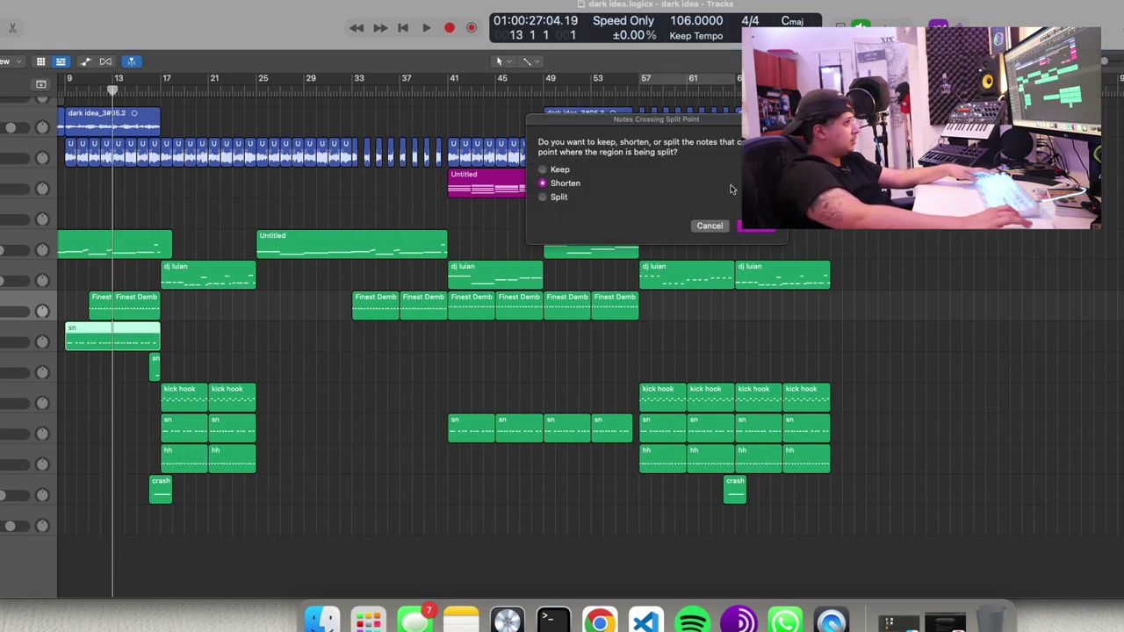
left_click(757, 227)
left_click_drag(143, 329, 382, 334)
left_click_drag(380, 335, 422, 332)
Step: Play the arrangement from bar 33 to hear the revised drums
left_click(352, 91)
key("space")
left_click(382, 193)
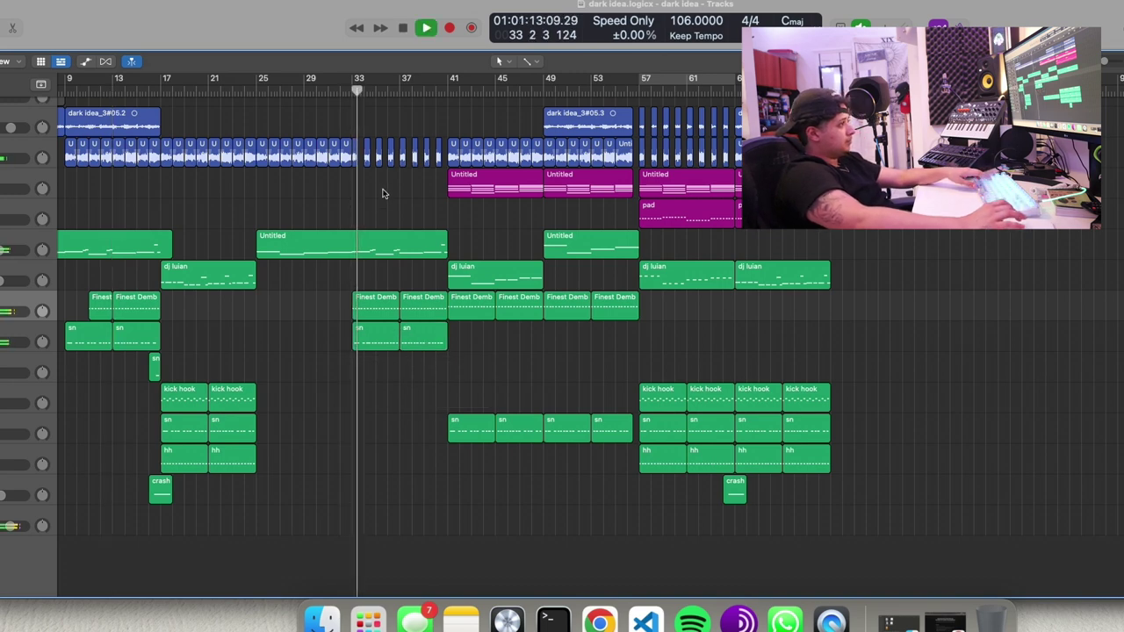
Step: Chop the Audio 2 region in bars 17 to 24 into short slices separated by gaps
scroll(451, 220, "left", 2)
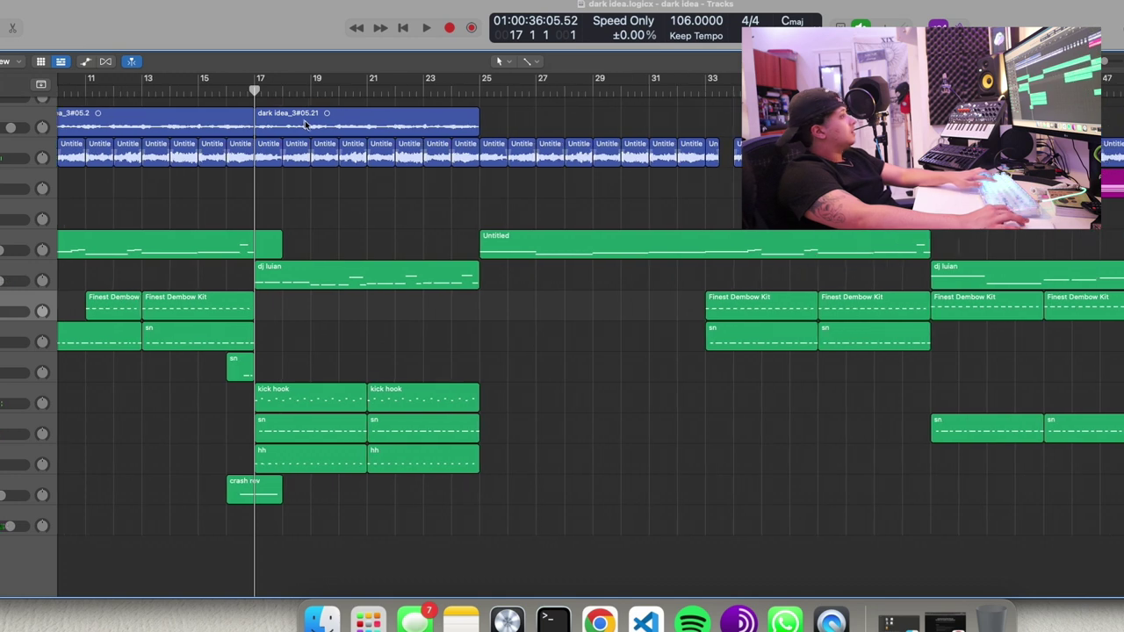
left_click(309, 125)
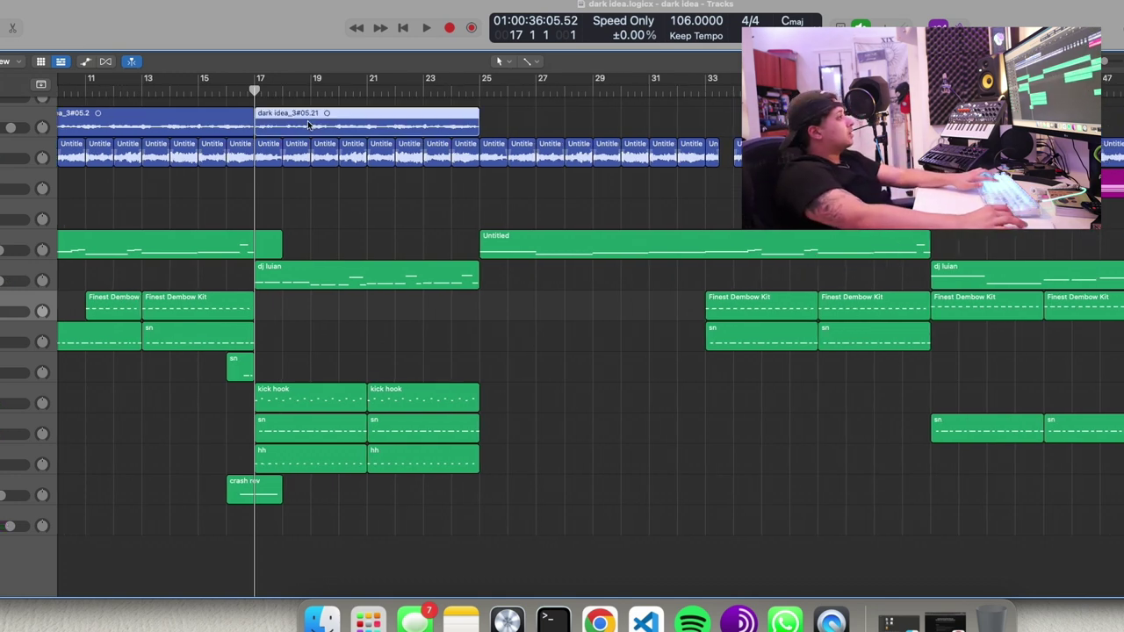
left_click(268, 91)
left_click_drag(274, 128, 279, 132)
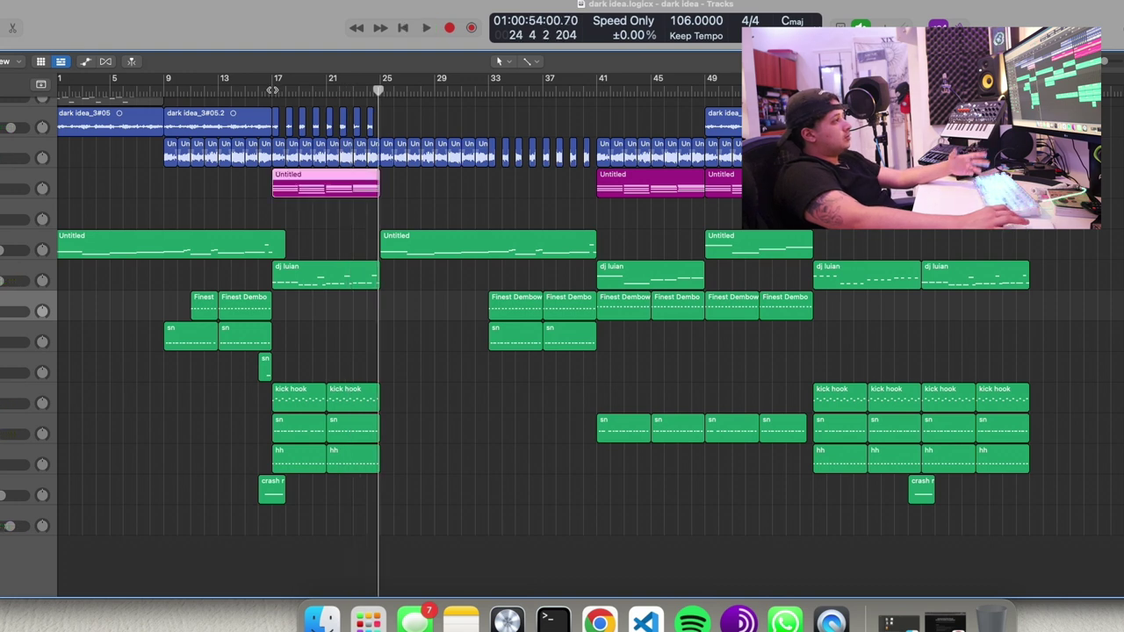
Step: Play the section from bar 17 and select the pad track during playback
left_click(273, 89)
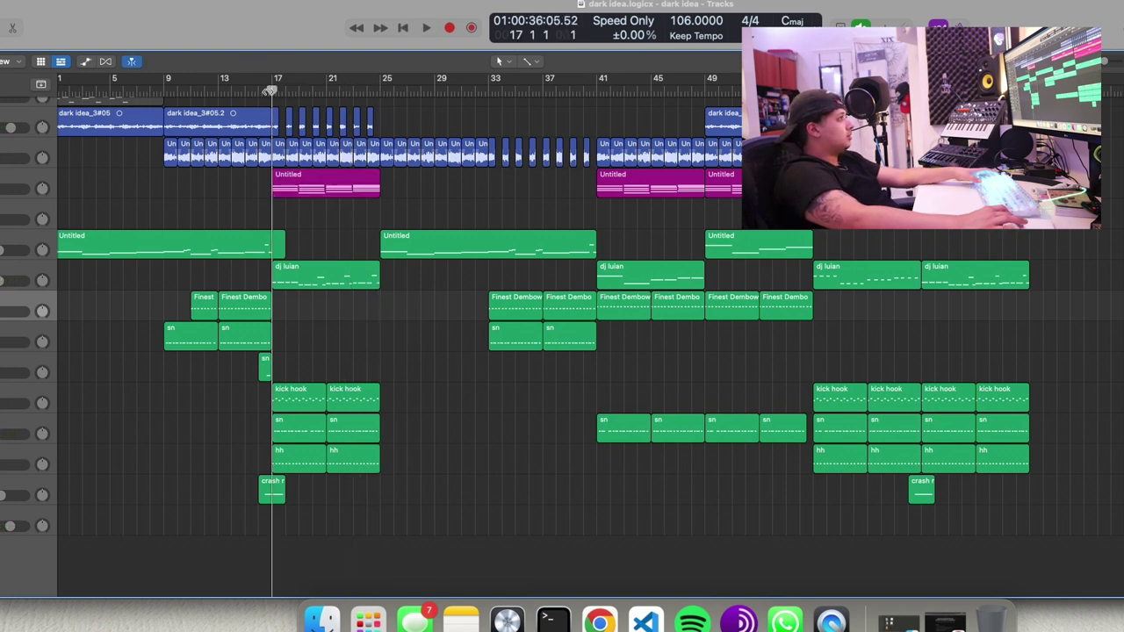
key("space")
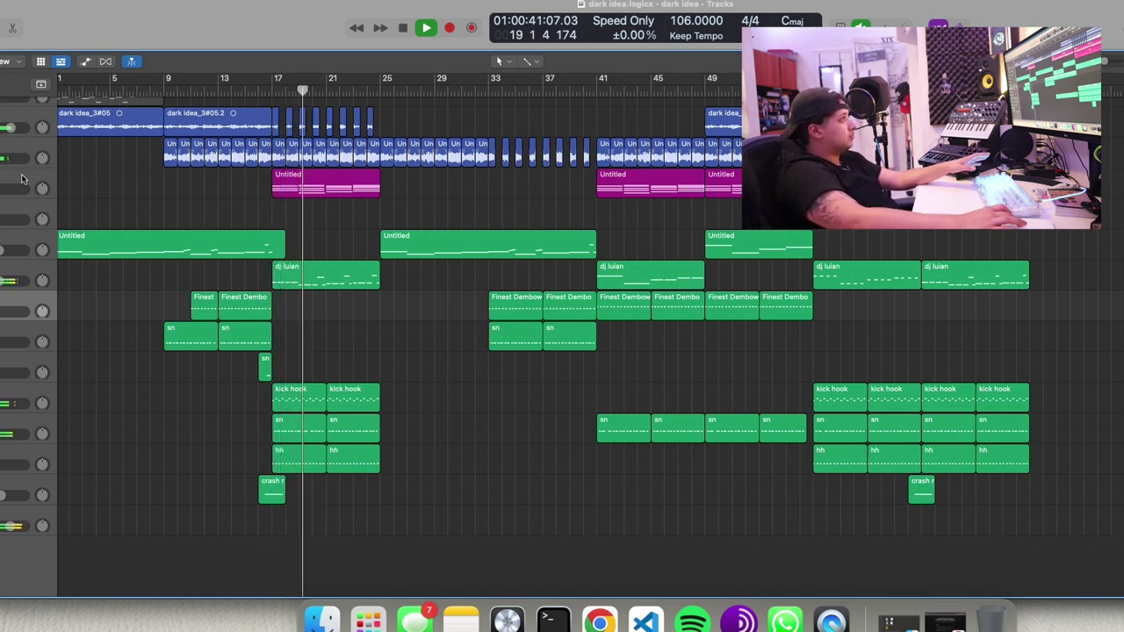
left_click(153, 195)
left_click(152, 195)
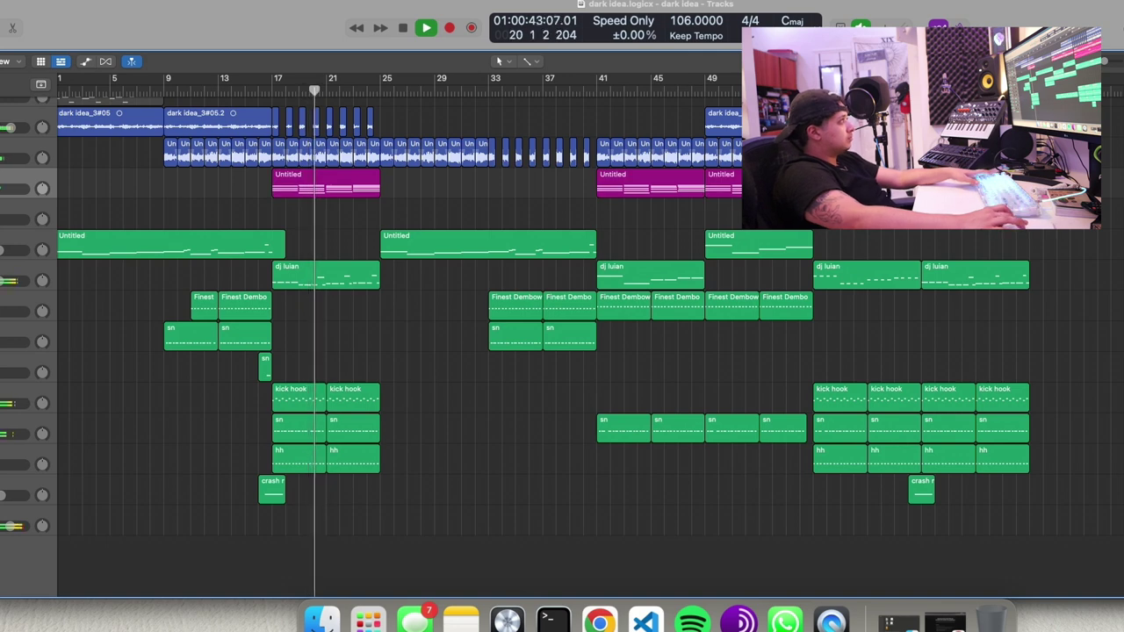
Step: Show the Analog Lab V window of the record-armed lead track, check its loaded preset, and close the window
key("i")
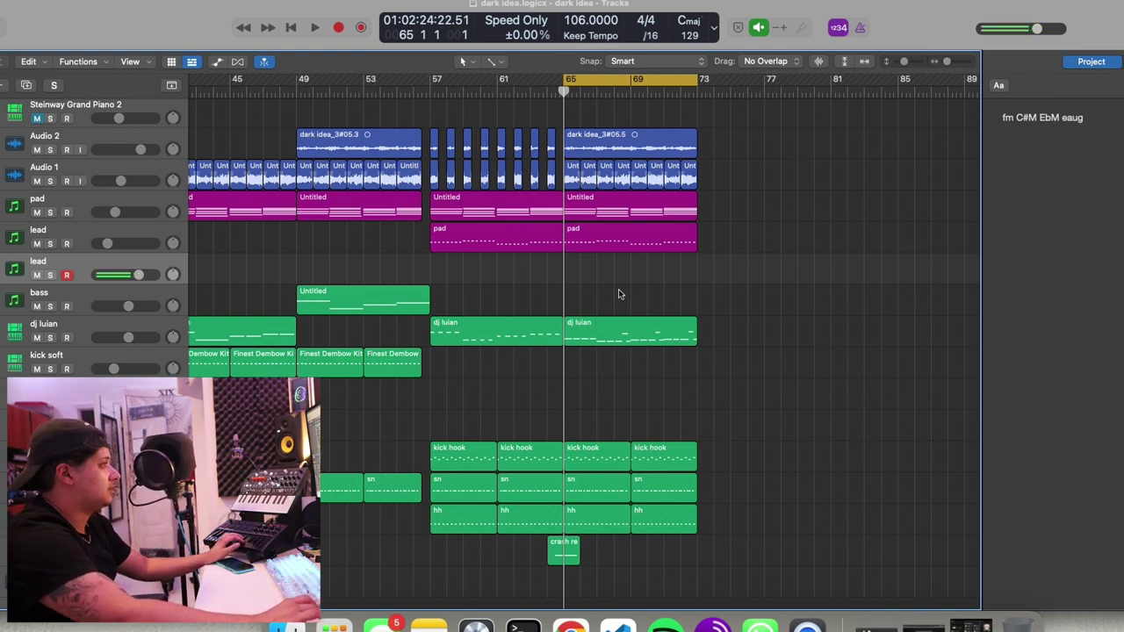
key("v")
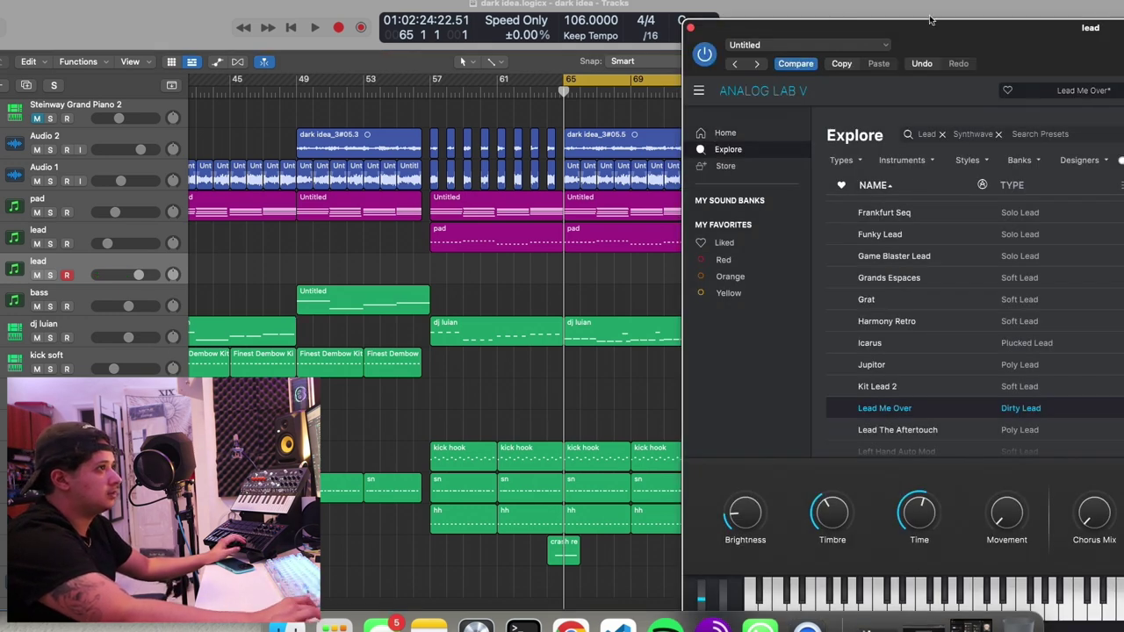
left_click_drag(924, 21, 838, 0)
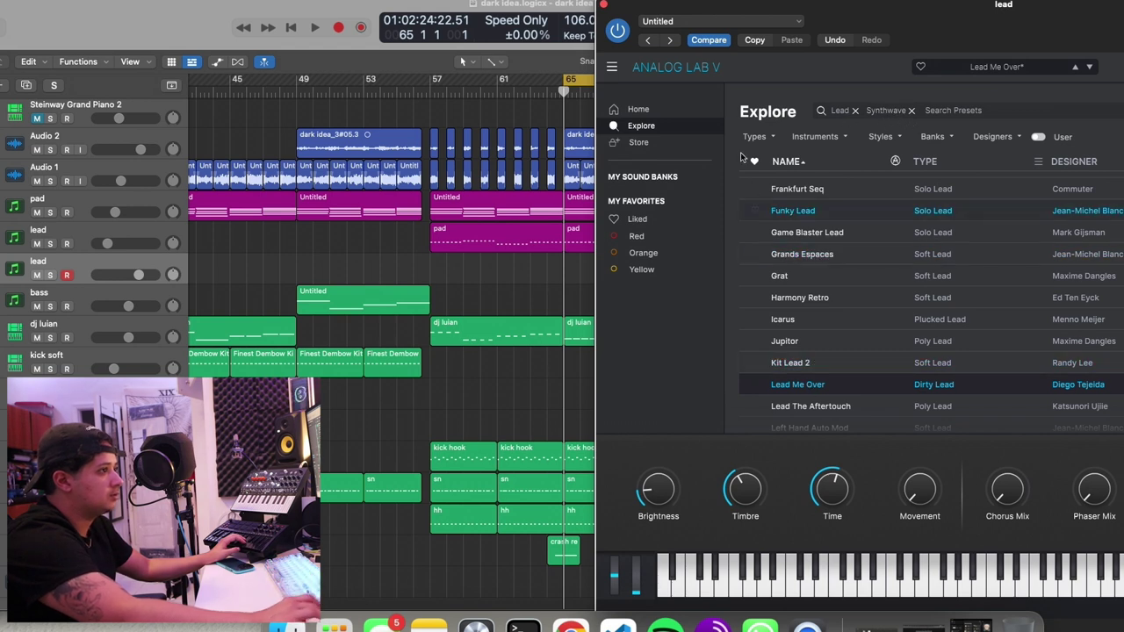
left_click(603, 5)
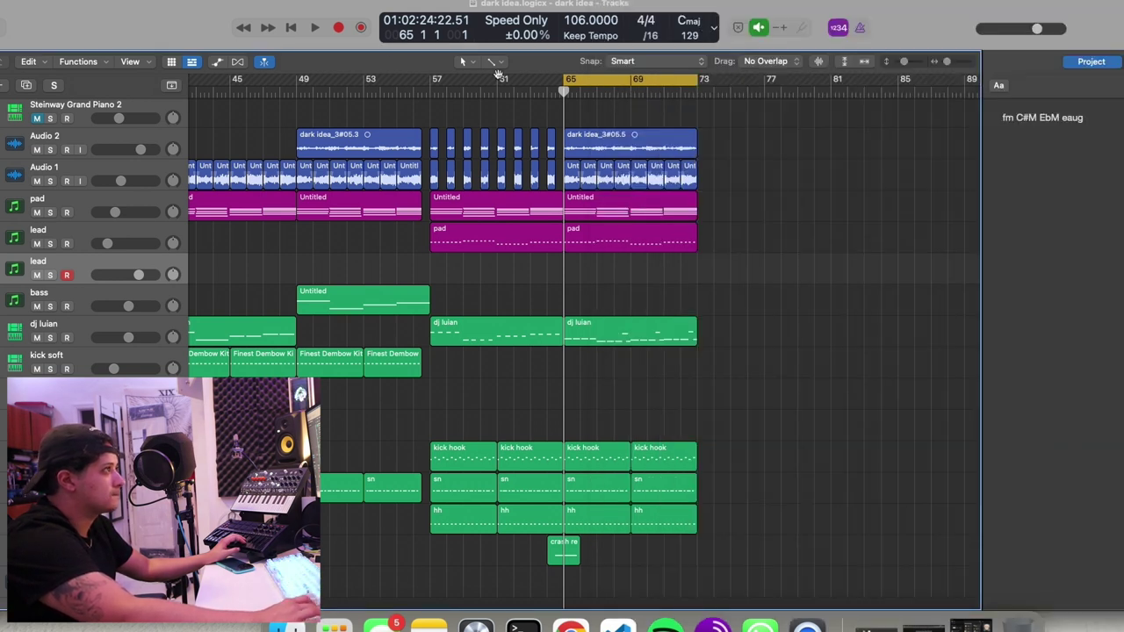
Step: Play from bar 65 and record a melody on the record-armed lead track over bars 65 to 73
left_click(314, 27)
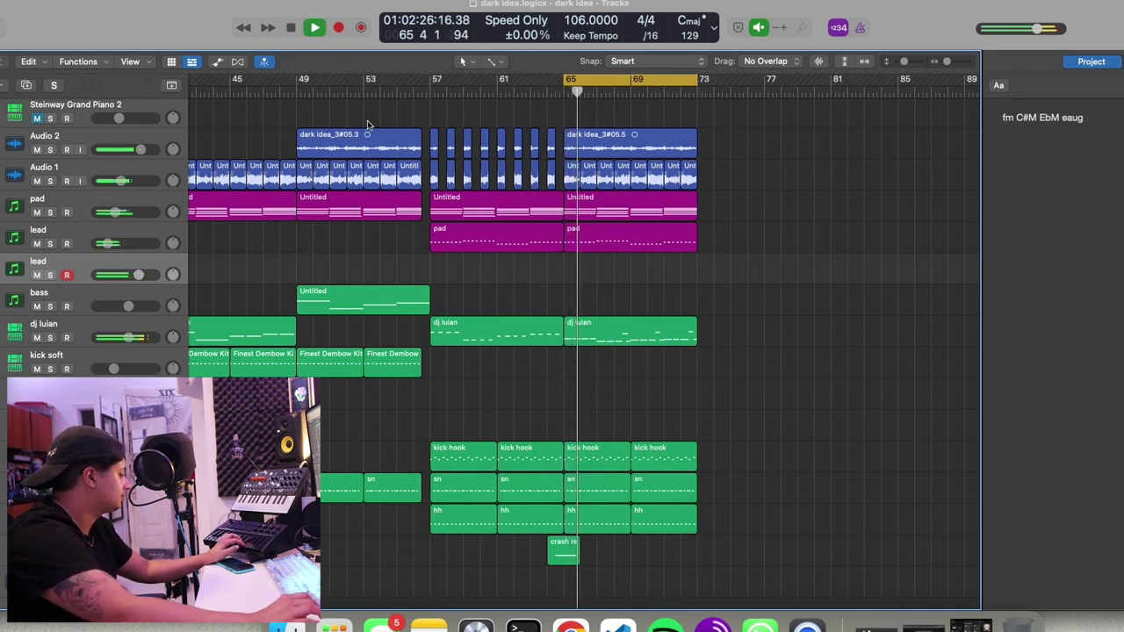
key("r")
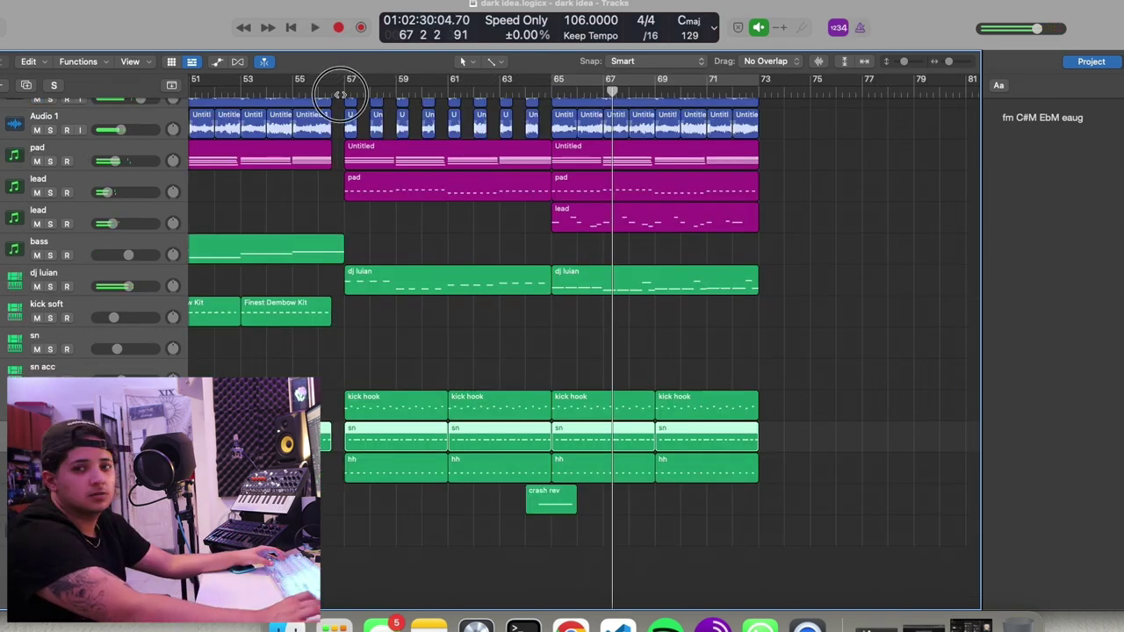
Step: Move the playhead to bar 57, open the regions of the sn track below kick hook in the Piano Roll, and audition its snare sound
left_click(341, 94)
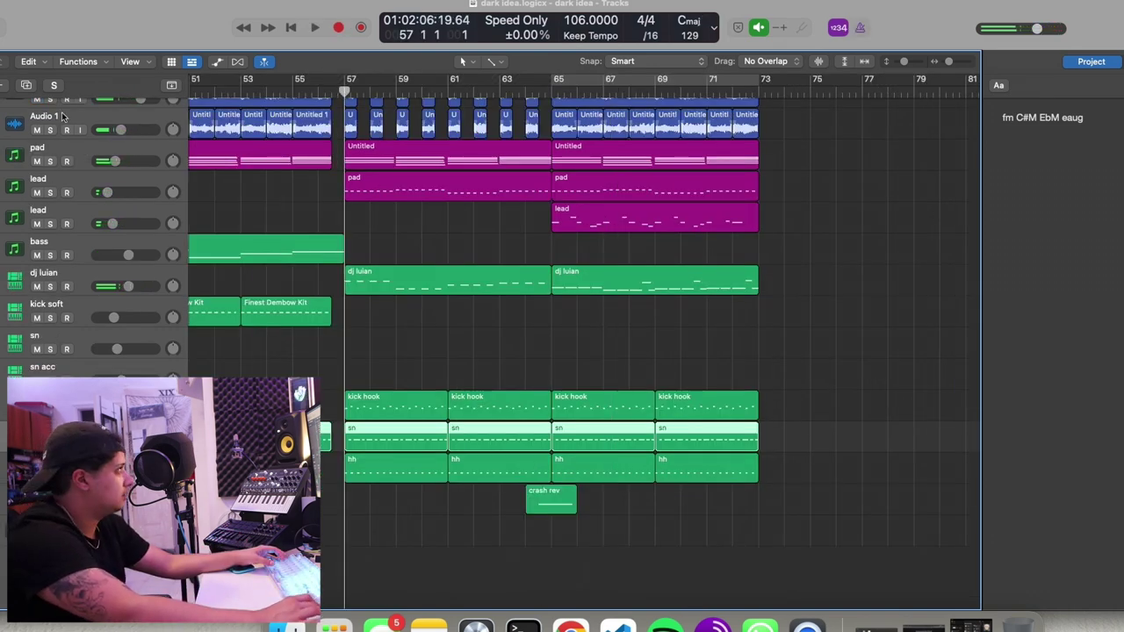
key("p")
scroll(322, 292, "down", 5)
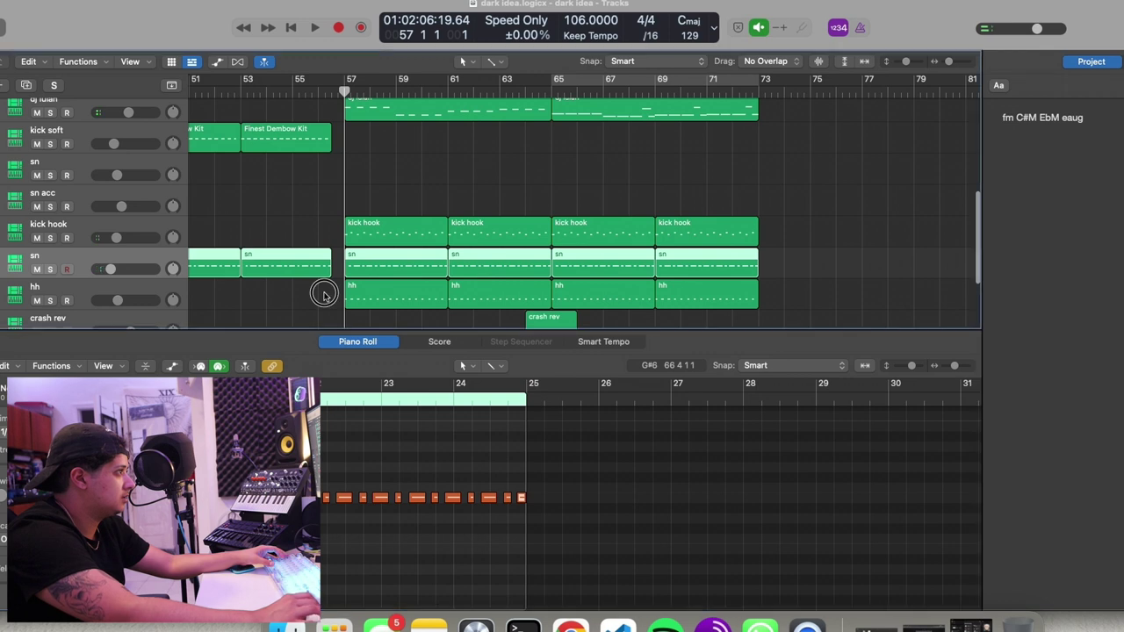
left_click(323, 294)
left_click(75, 263)
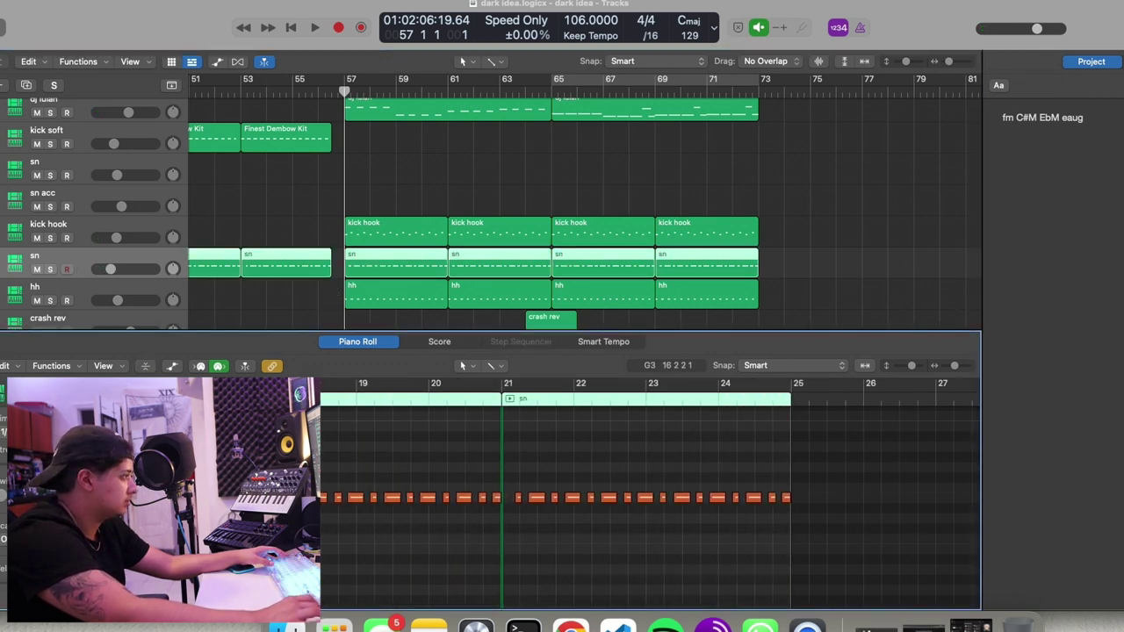
left_click(140, 497)
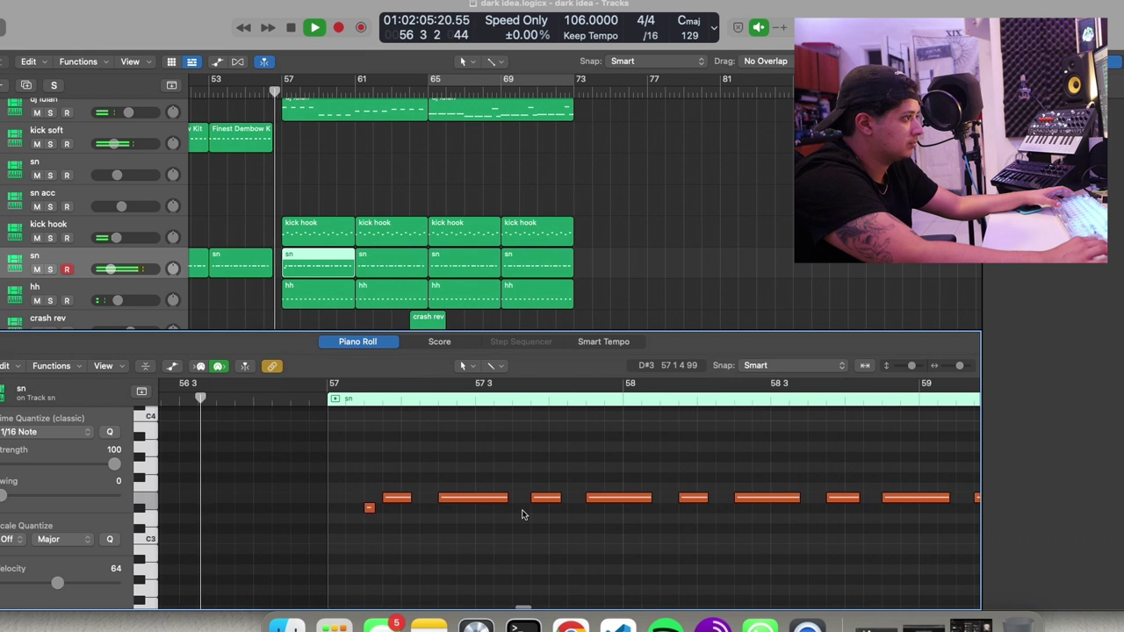
Step: Move the short second-snare note in bar 57 from beat 1 to beat 3, solo the sn track, and play it
scroll(524, 515, "right", 3)
key("space")
left_click_drag(288, 509, 437, 514)
key("space")
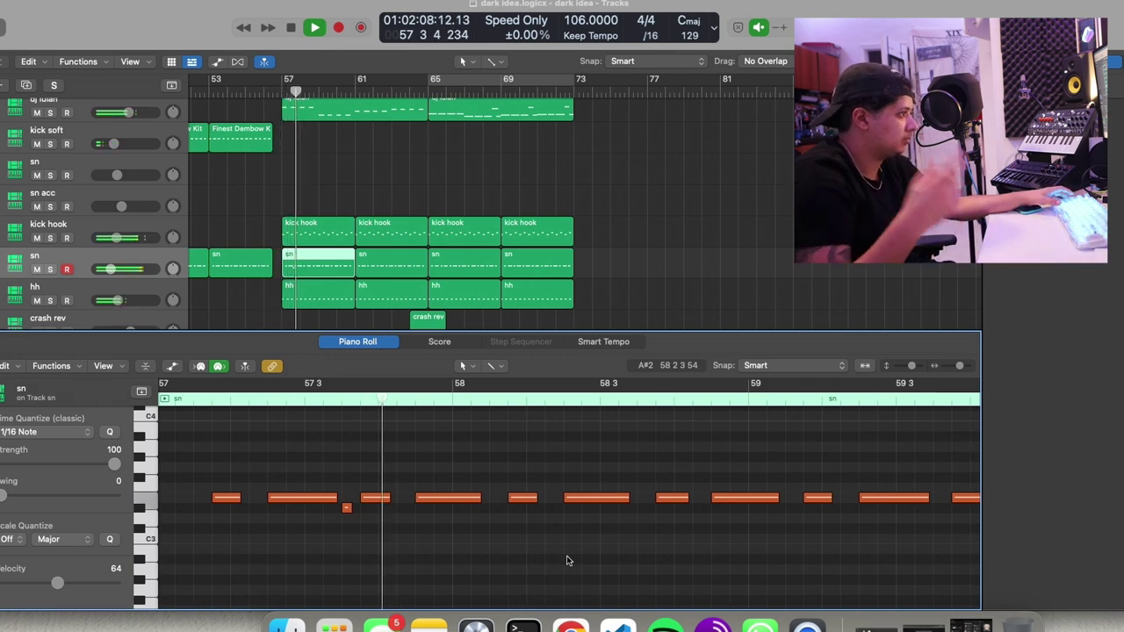
key("space")
key("s")
key("space")
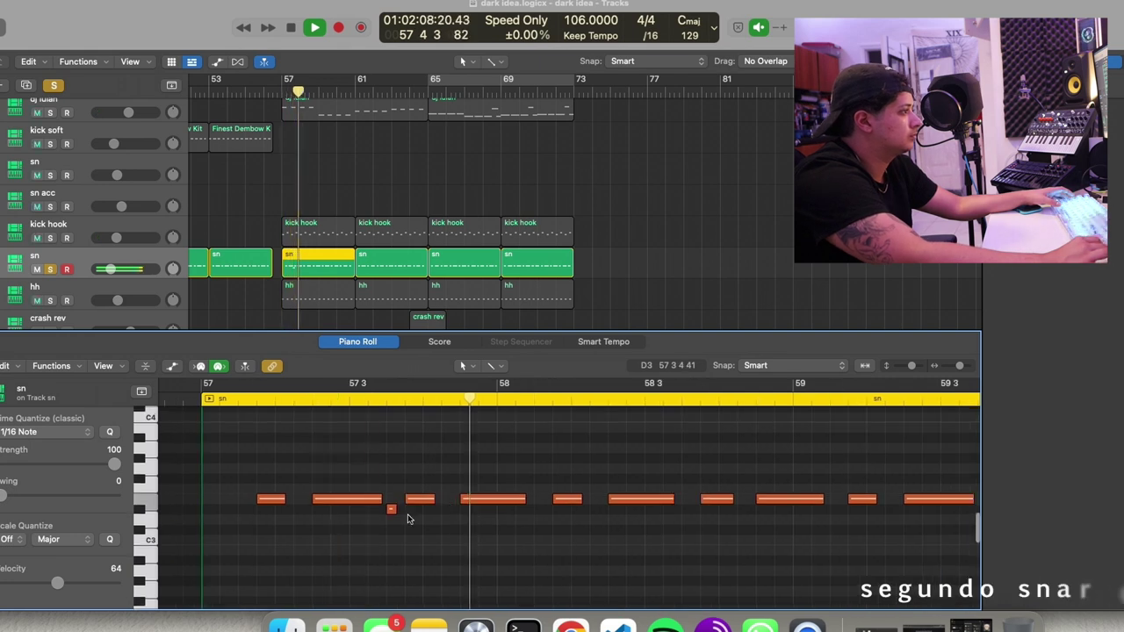
Step: Copy the short second-snare note to the same beat 3 position in bars 58, 59 and 60
left_click_drag(314, 515, 608, 515)
key("space")
right_click(644, 556)
left_click(339, 305)
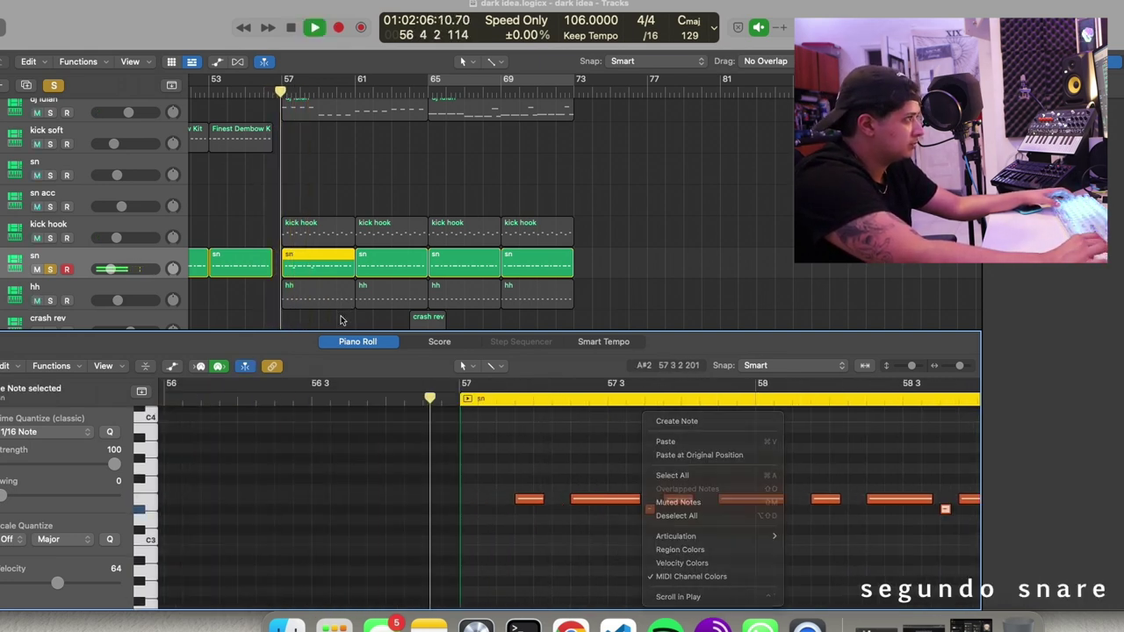
scroll(670, 471, "up", 3)
scroll(671, 470, "right", 10)
scroll(671, 470, "down", 3)
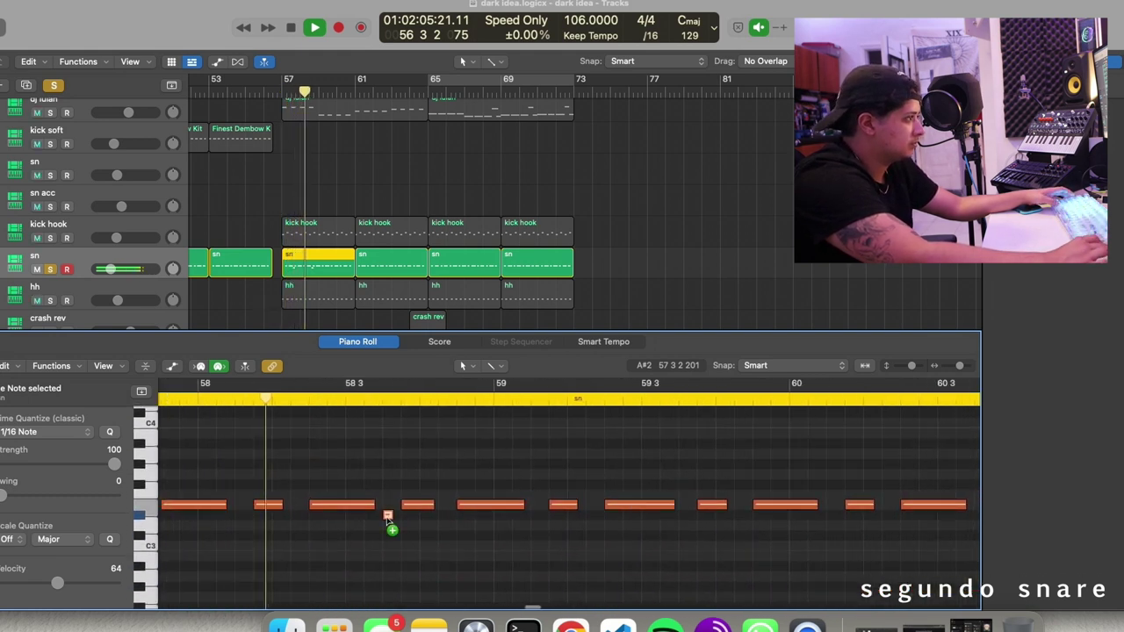
left_click_drag(388, 515, 683, 516)
left_click(207, 400)
left_click(385, 440)
scroll(386, 441, "right", 5)
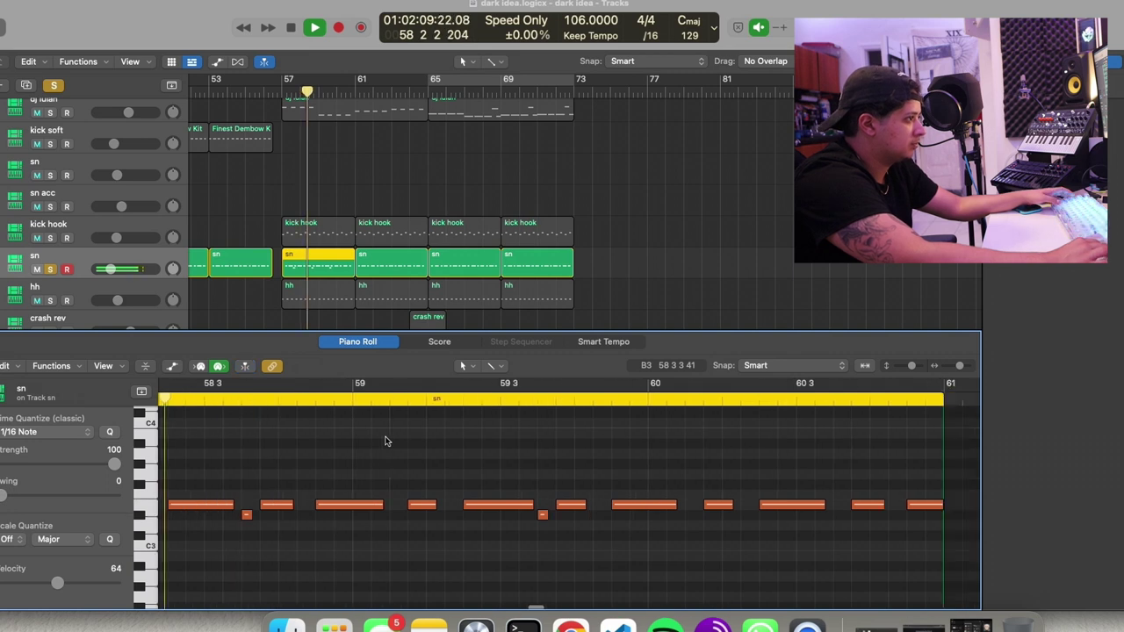
left_click_drag(525, 516, 819, 515)
Step: Replace the sn regions from bar 61 to bar 73 with copies of the edited region at bar 57
left_click(395, 275)
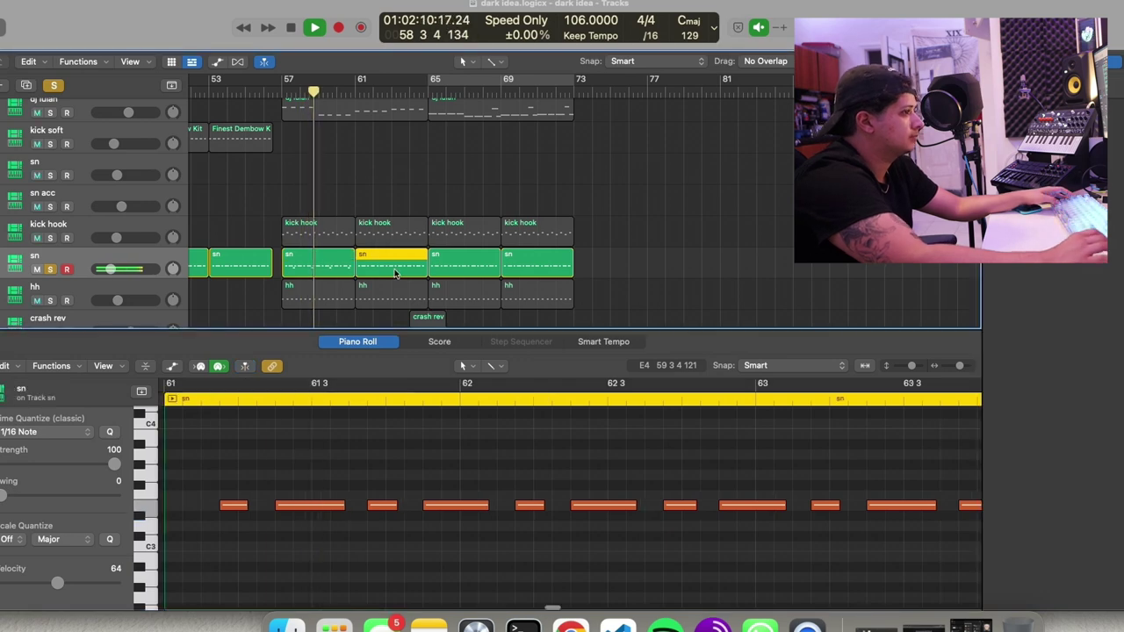
key("Delete")
left_click_drag(295, 264, 372, 271)
left_click_drag(650, 253, 480, 261)
key("Delete")
Step: Select all the second-snare notes across the four sn regions and set their velocity to 105
scroll(532, 511, "down", 5)
key("space")
left_click_drag(790, 535, 234, 514)
scroll(529, 518, "right", 10)
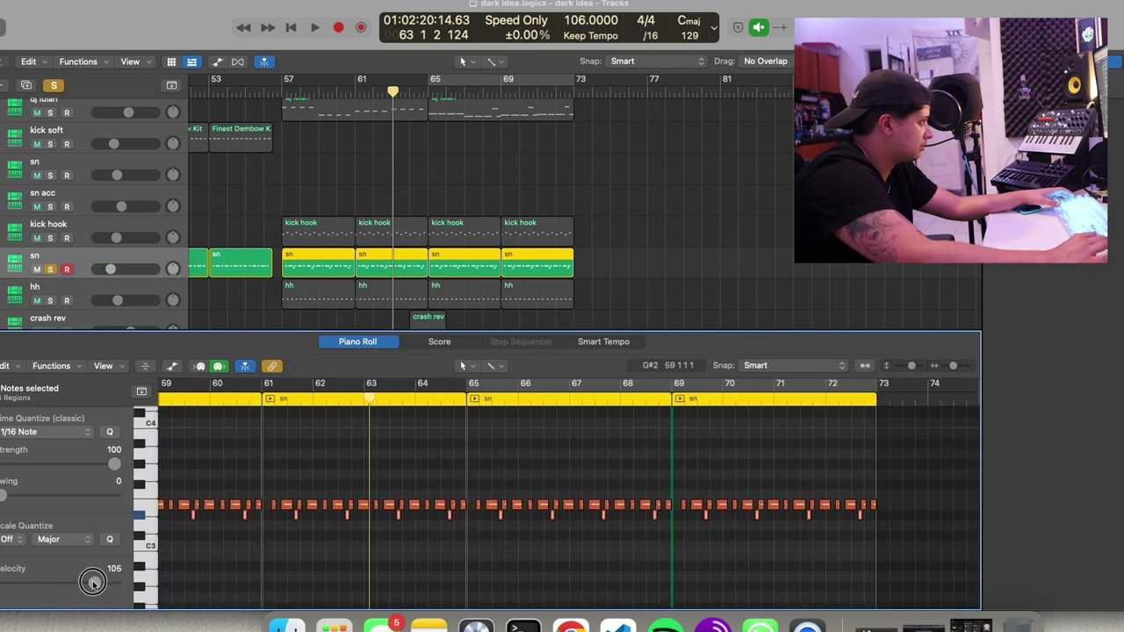
Step: Play the soloed snare from bar 57 to hear the second-snare notes at their new velocity
left_click(284, 96)
key("space")
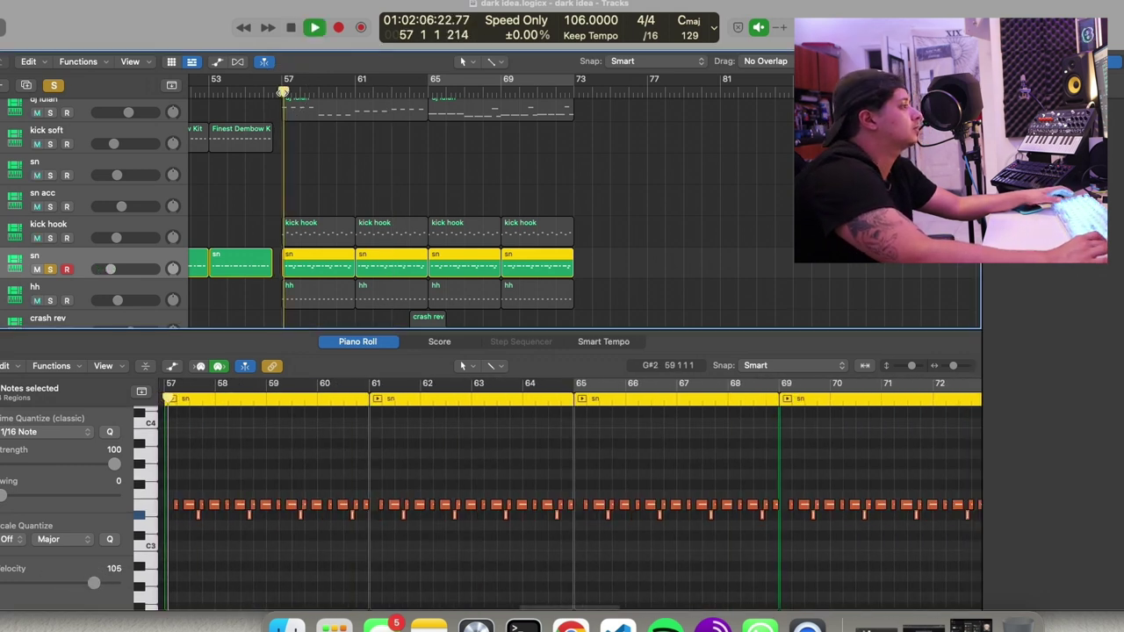
key("space")
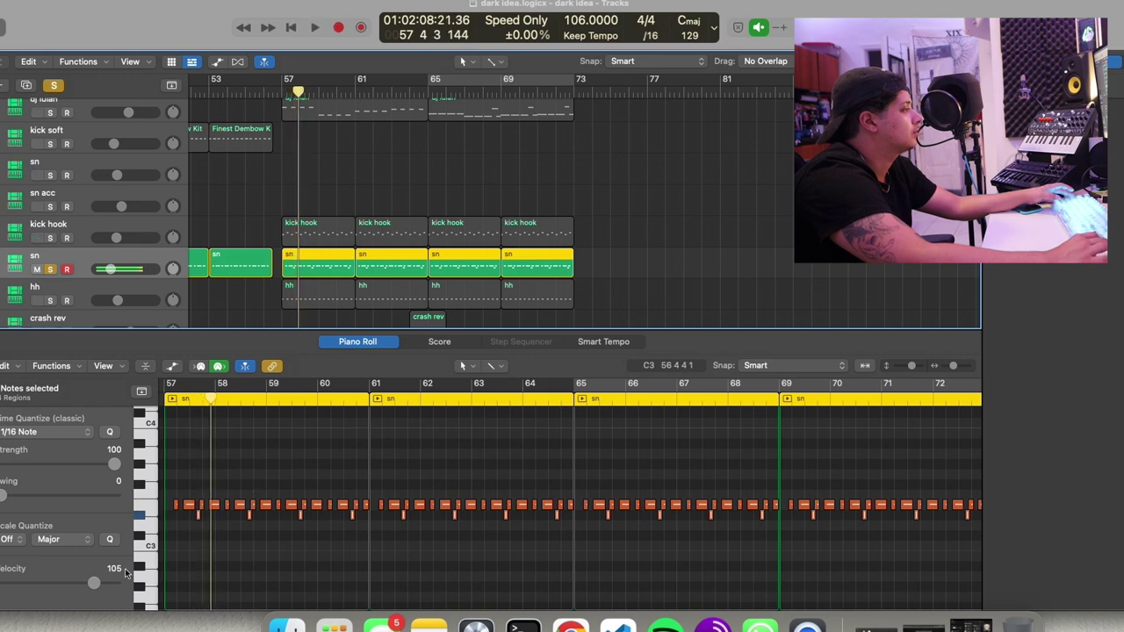
key("space")
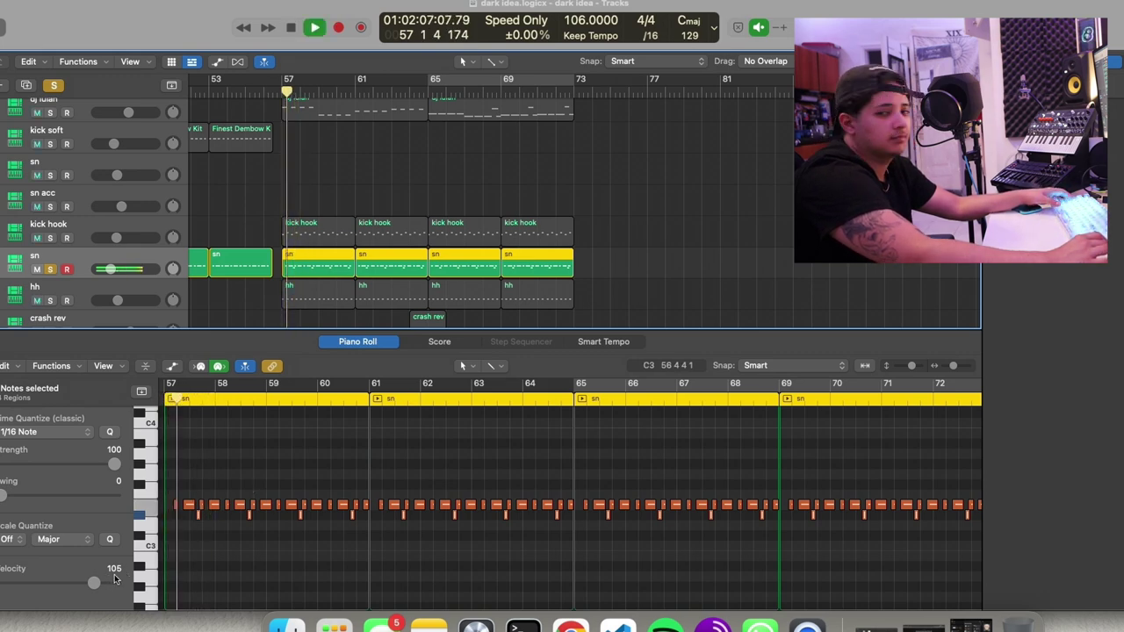